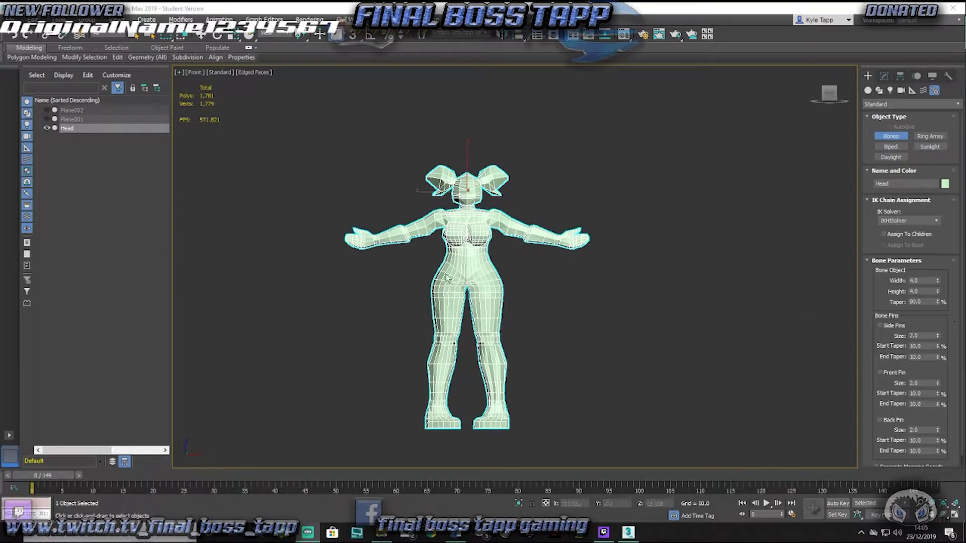
Step: Zoom, orbit and pan the Front viewport so the angled character fills it
{"action": "scroll", "coordinate": [470, 288], "scroll_direction": "up", "scroll_amount": 3}
{"action": "scroll", "coordinate": [470, 289], "scroll_direction": "down", "scroll_amount": 4}
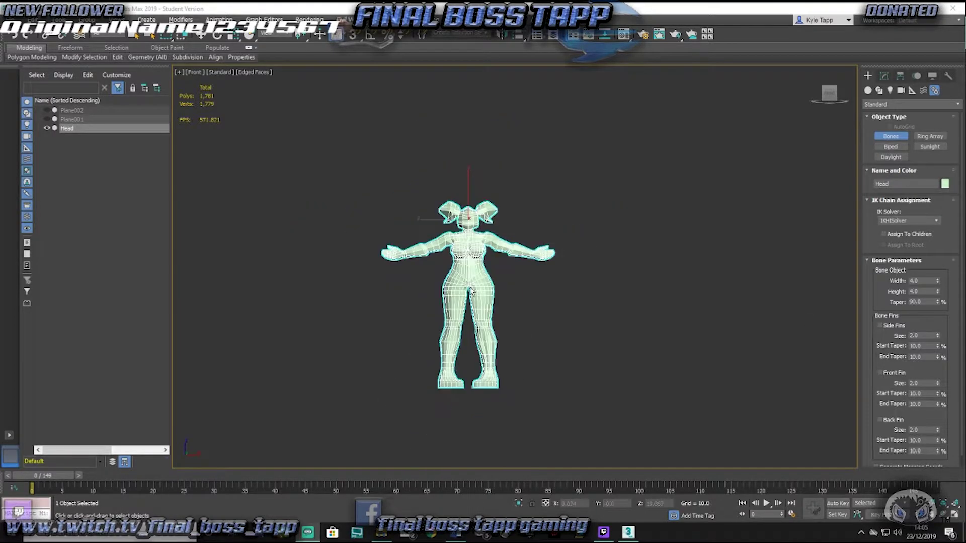
{"action": "middle_click_drag", "start_coordinate": [456, 279], "coordinate": [464, 366], "text": "alt"}
{"action": "scroll", "coordinate": [463, 361], "scroll_direction": "up", "scroll_amount": 5}
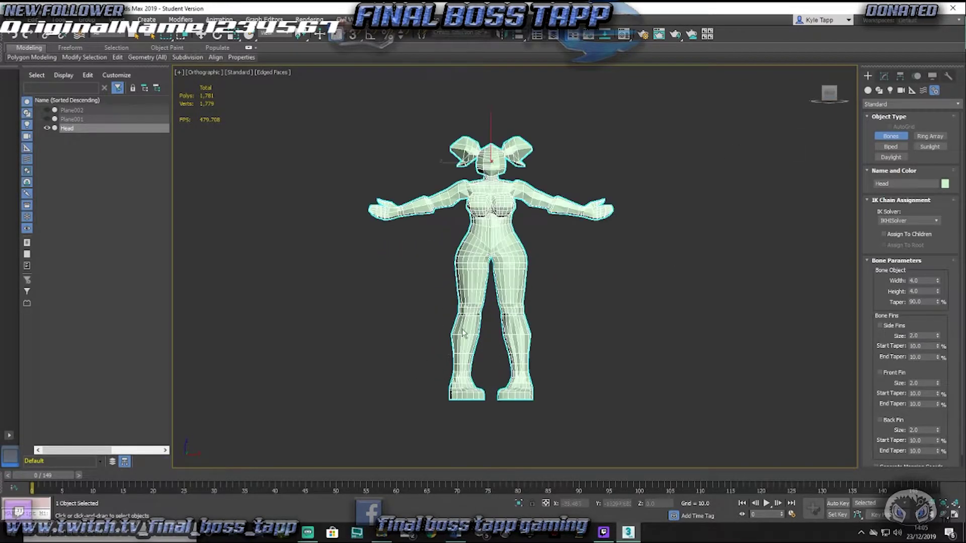
{"action": "middle_click_drag", "start_coordinate": [496, 324], "coordinate": [505, 349]}
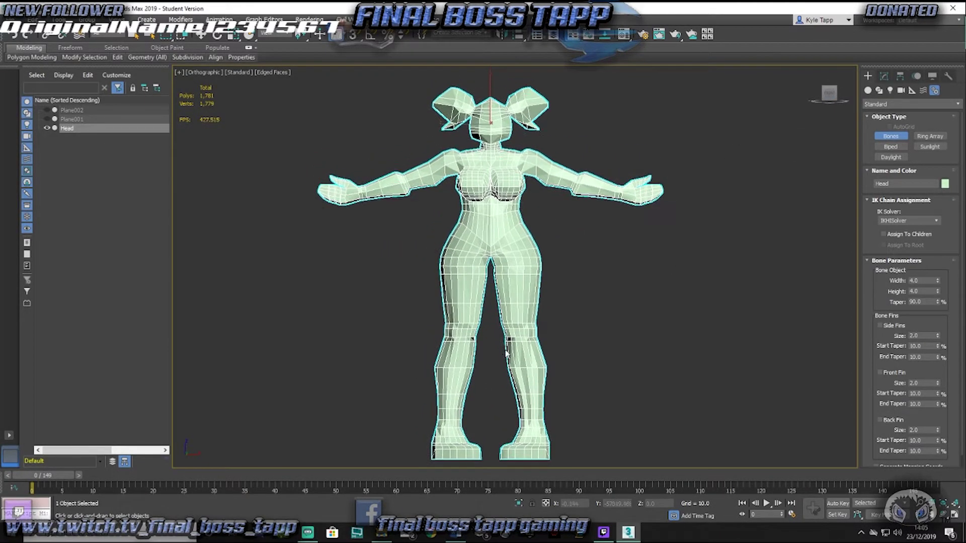
Step: Keep the Head name, make the mesh see-through with Alt+X, and orbit toward its side
{"action": "left_click", "coordinate": [890, 137]}
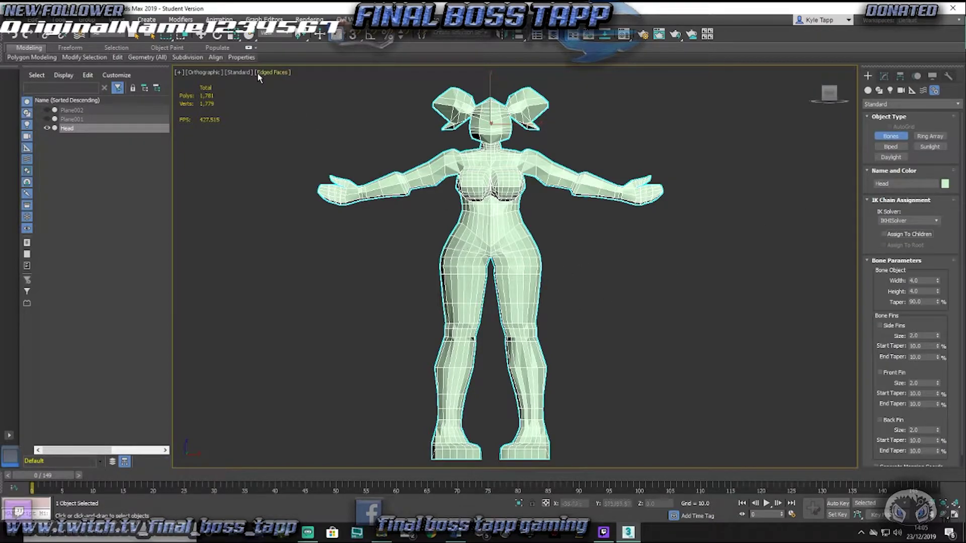
{"action": "double_click", "coordinate": [71, 129]}
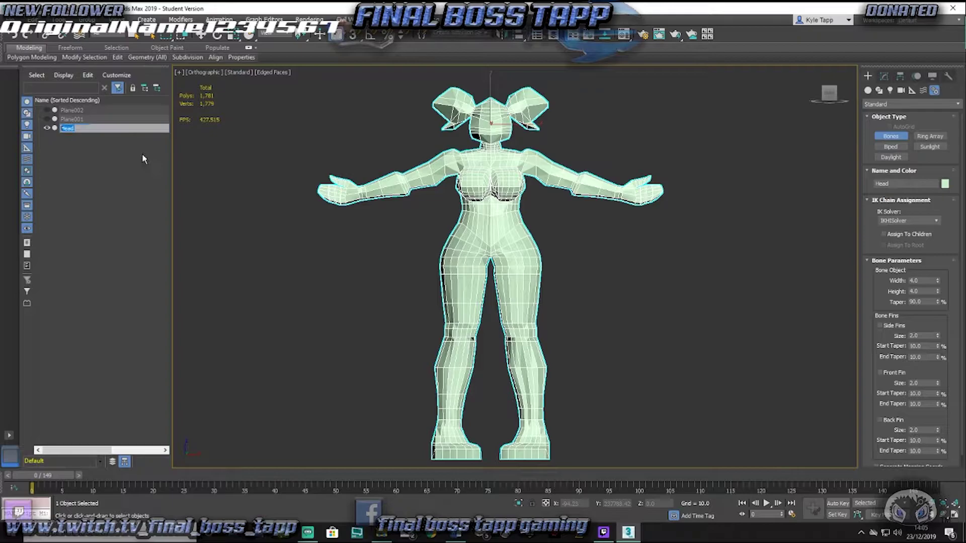
{"action": "key", "text": "Return"}
{"action": "key", "text": "alt+x"}
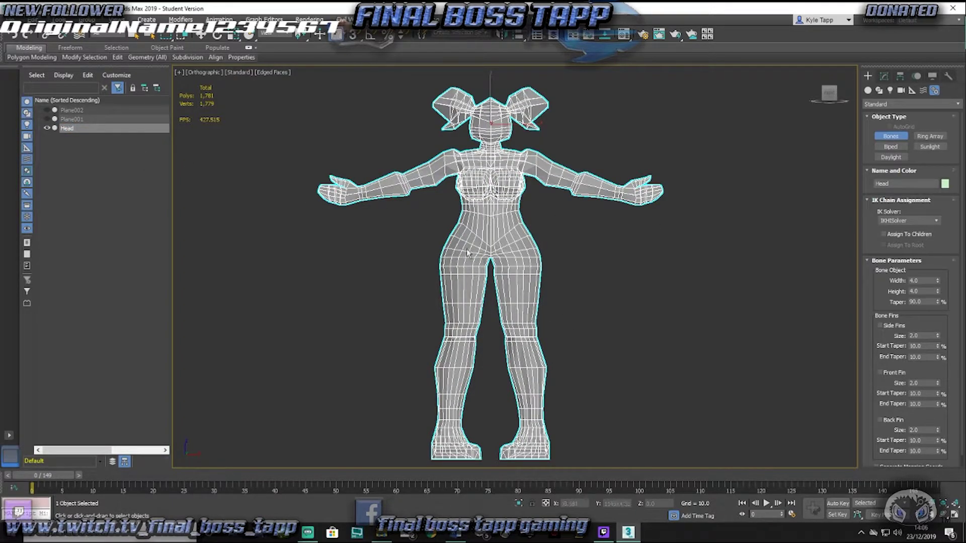
{"action": "middle_click_drag", "start_coordinate": [460, 278], "coordinate": [551, 281], "text": "alt"}
{"action": "left_click", "coordinate": [831, 99]}
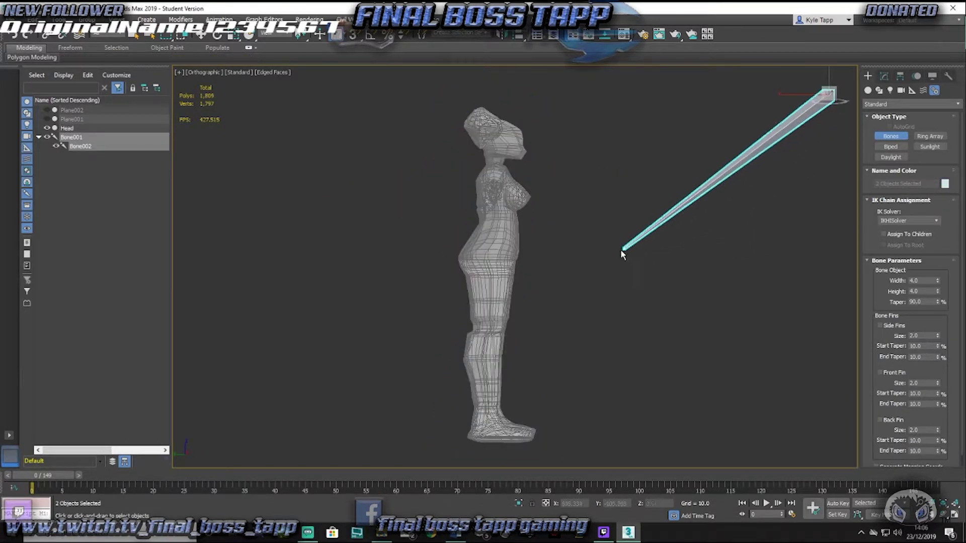
{"action": "right_click", "coordinate": [796, 141]}
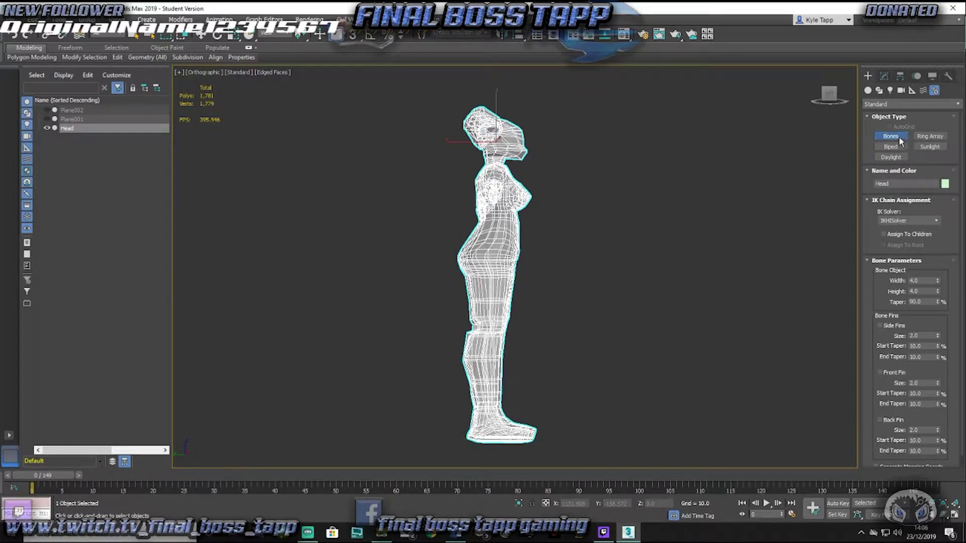
Step: Switch to the Left view, zoom in close on the leg, and activate Bones creation
{"action": "left_click", "coordinate": [868, 90]}
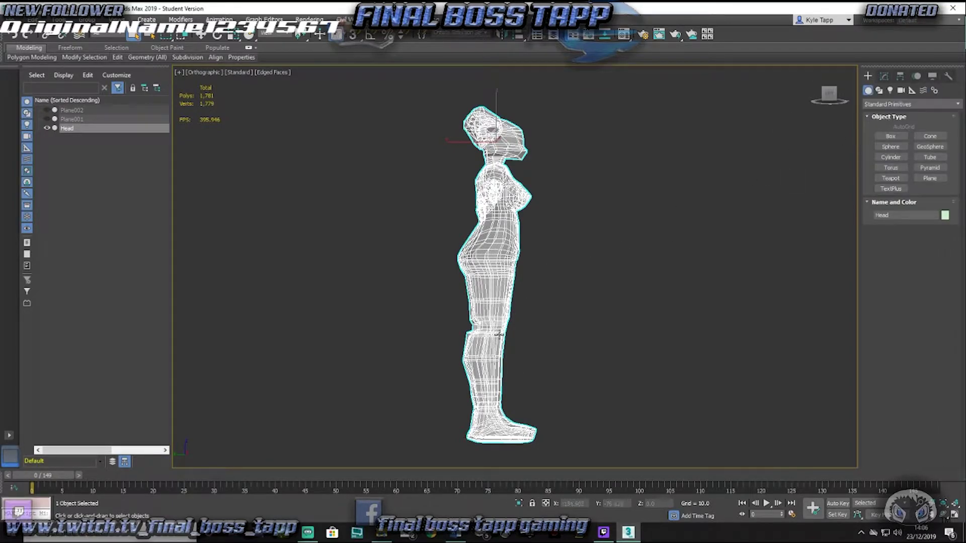
{"action": "middle_click_drag", "start_coordinate": [499, 335], "coordinate": [563, 347]}
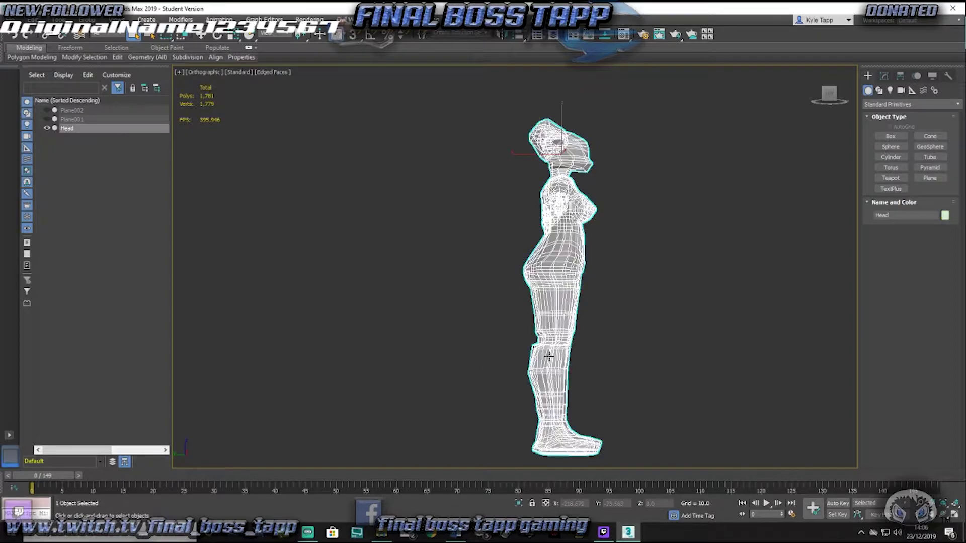
{"action": "middle_click_drag", "start_coordinate": [604, 380], "coordinate": [558, 340]}
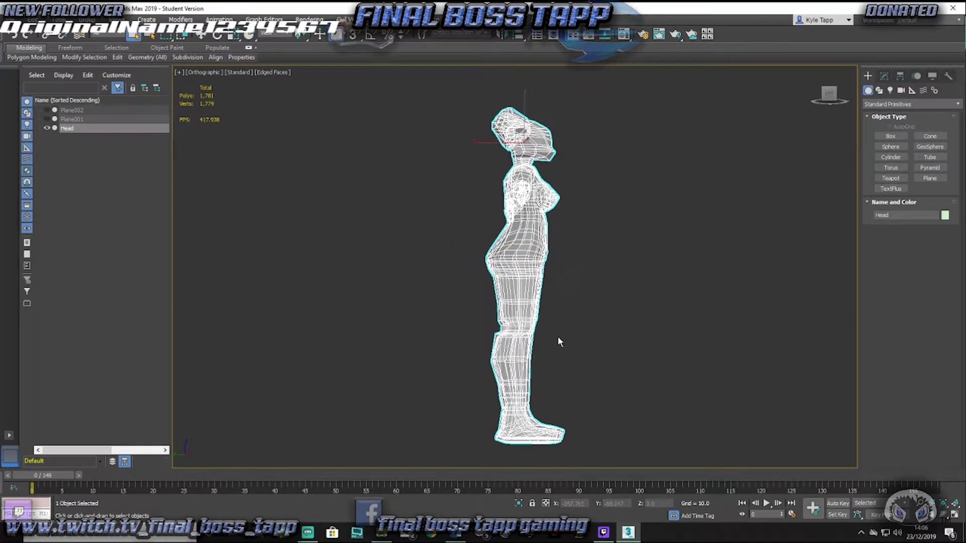
{"action": "left_click", "coordinate": [826, 103]}
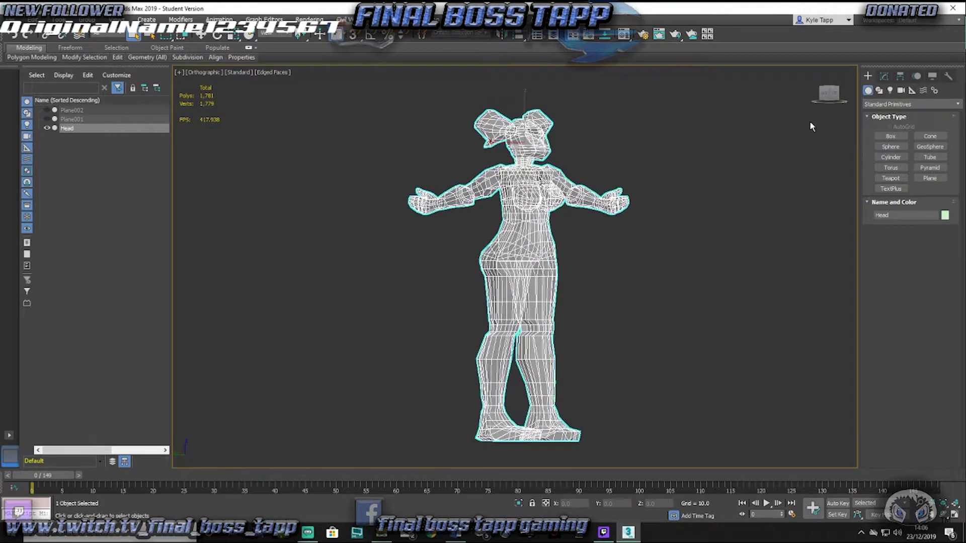
{"action": "left_click", "coordinate": [838, 94]}
{"action": "scroll", "coordinate": [539, 337], "scroll_direction": "up", "scroll_amount": 3}
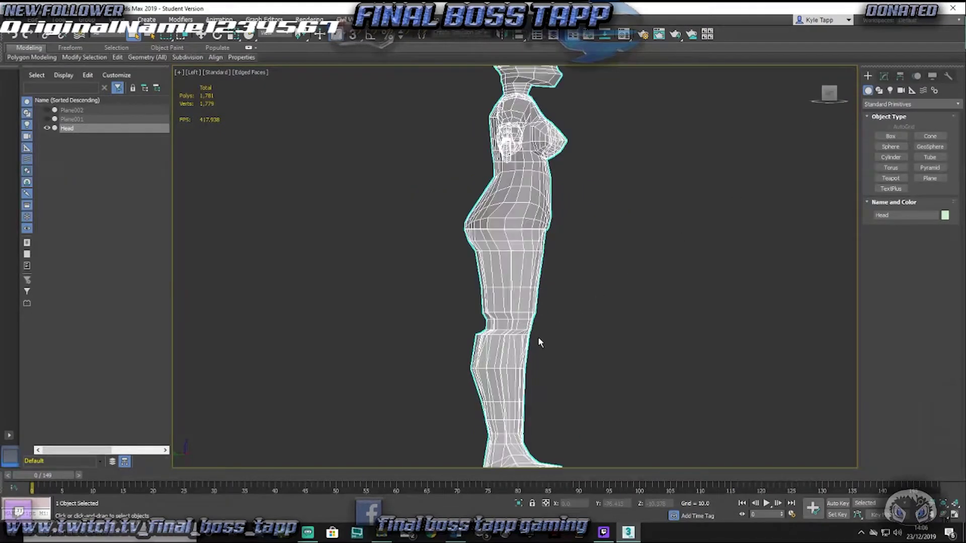
{"action": "middle_click_drag", "start_coordinate": [538, 336], "coordinate": [535, 277]}
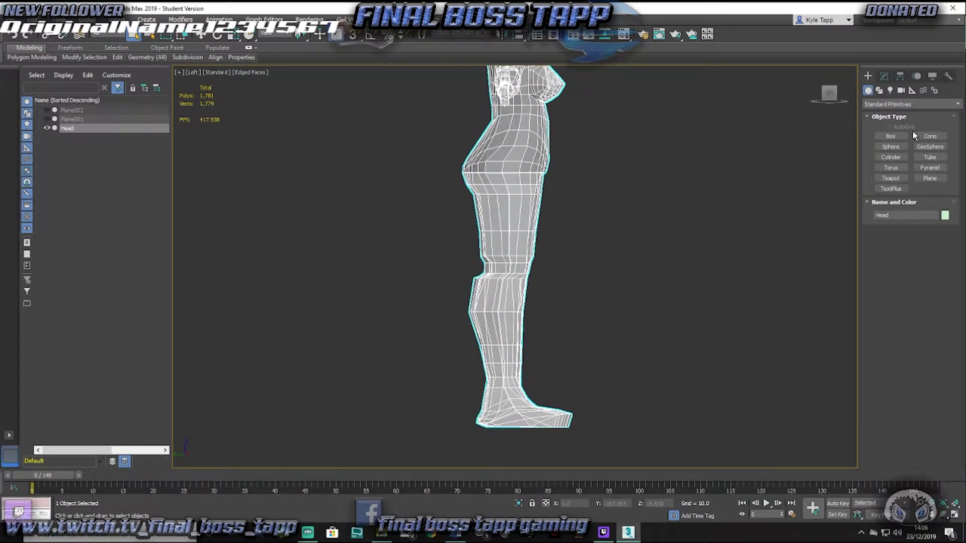
{"action": "left_click", "coordinate": [935, 90]}
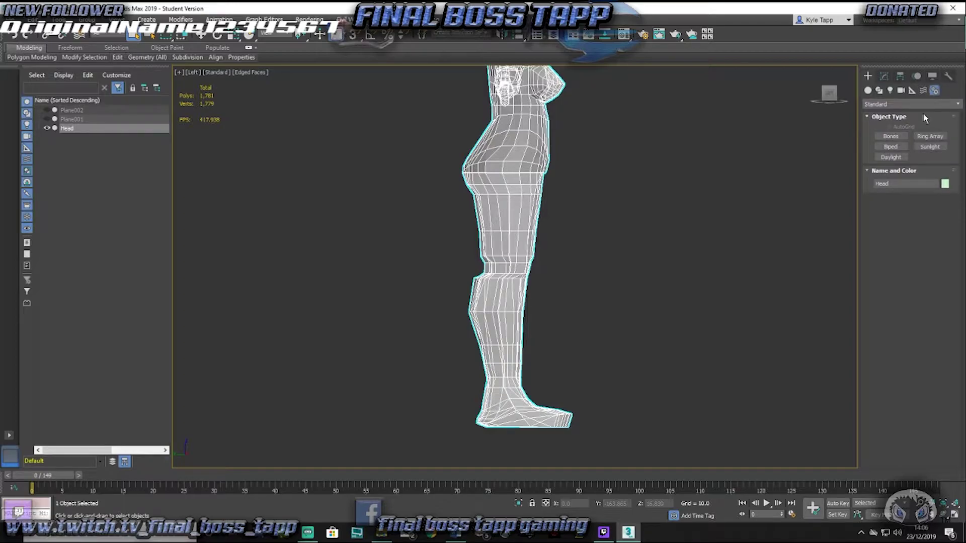
{"action": "left_click", "coordinate": [892, 137]}
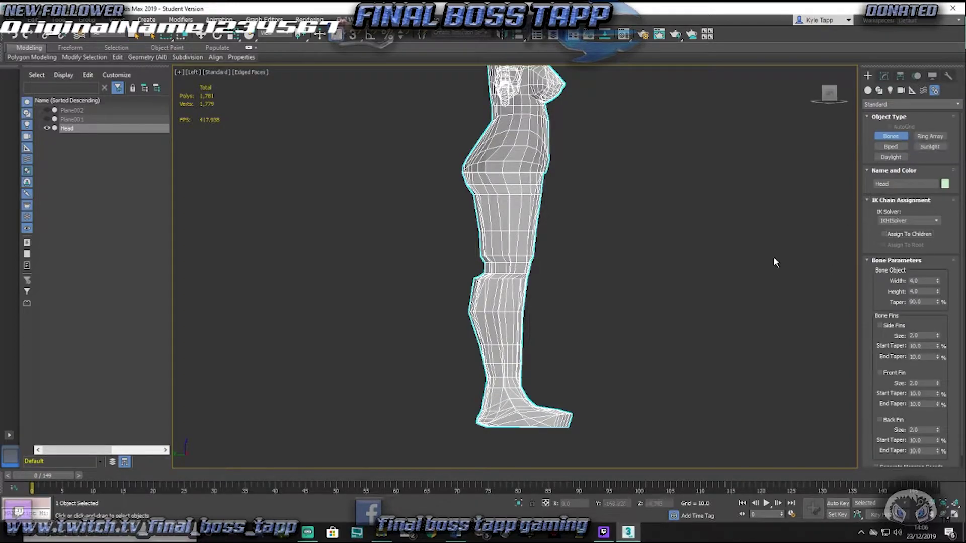
Step: Place bone joints at the hip, knee, ankle, foot, toes and toe tip to create Bone001–Bone006
{"action": "left_click", "coordinate": [504, 176]}
{"action": "right_click", "coordinate": [505, 186]}
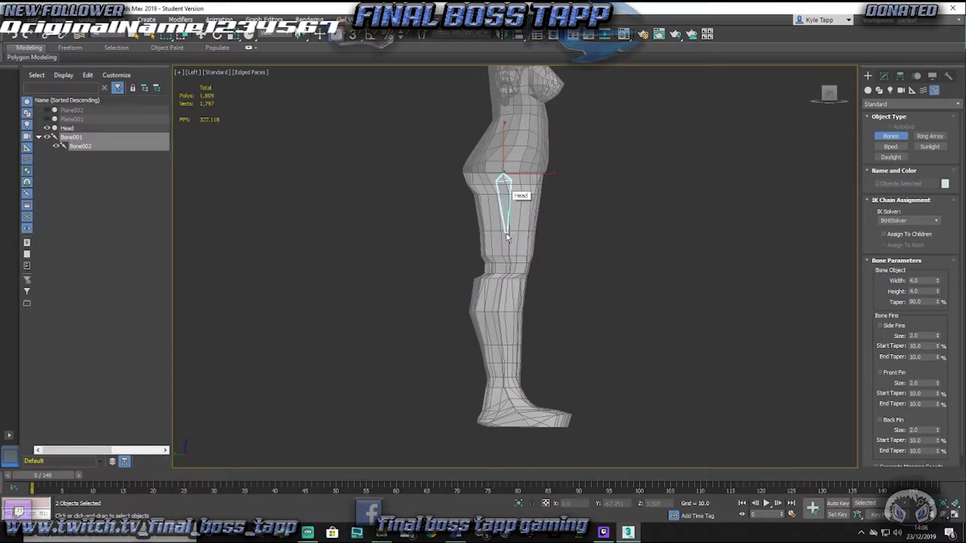
{"action": "left_click", "coordinate": [508, 276]}
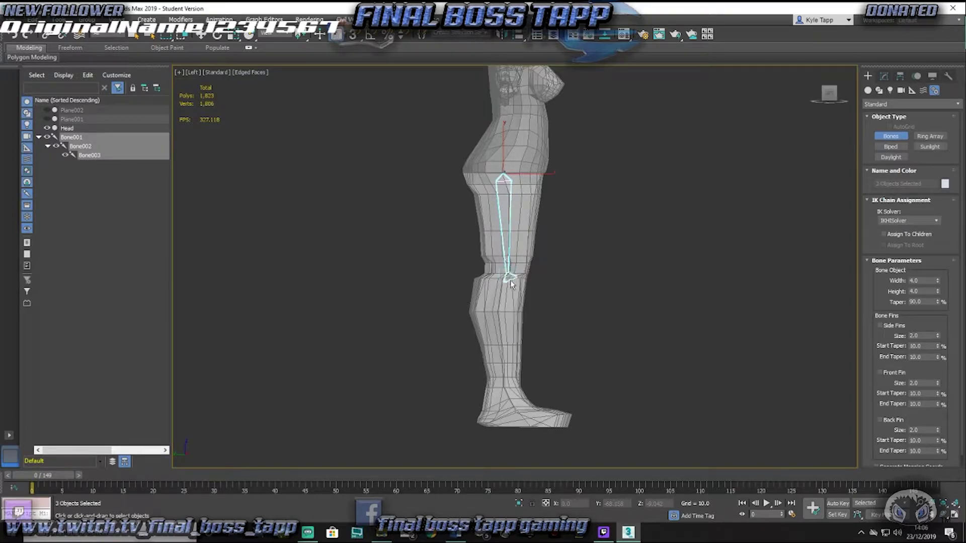
{"action": "left_click", "coordinate": [504, 390]}
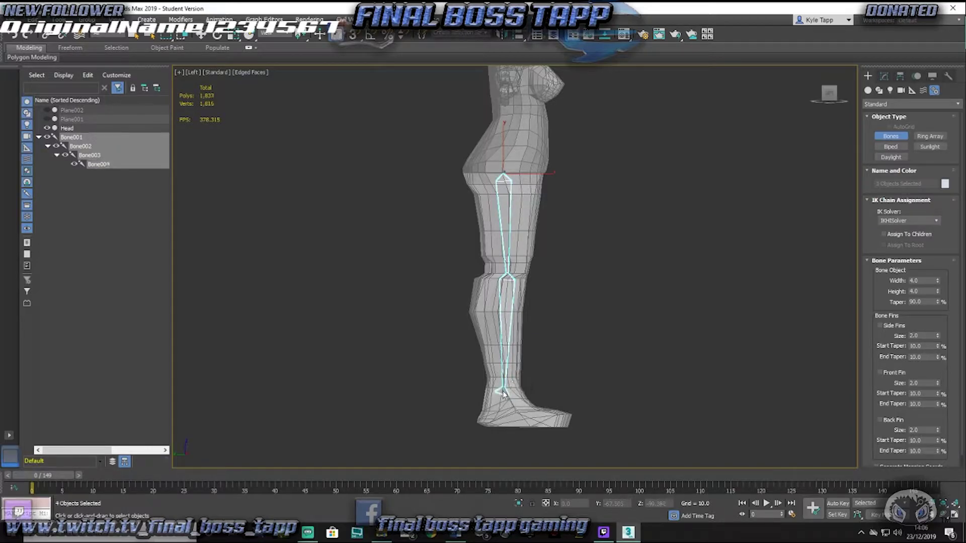
{"action": "left_click", "coordinate": [514, 415]}
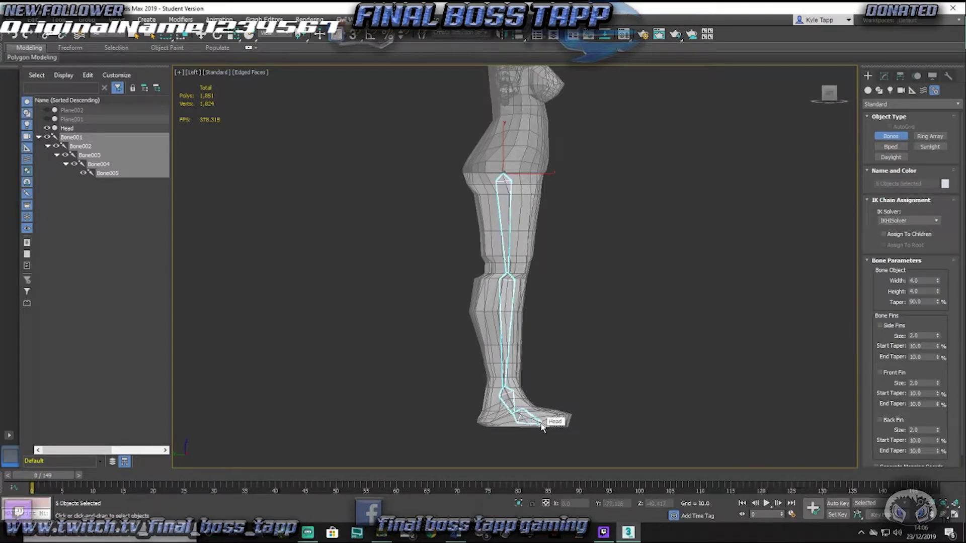
{"action": "left_click", "coordinate": [557, 425]}
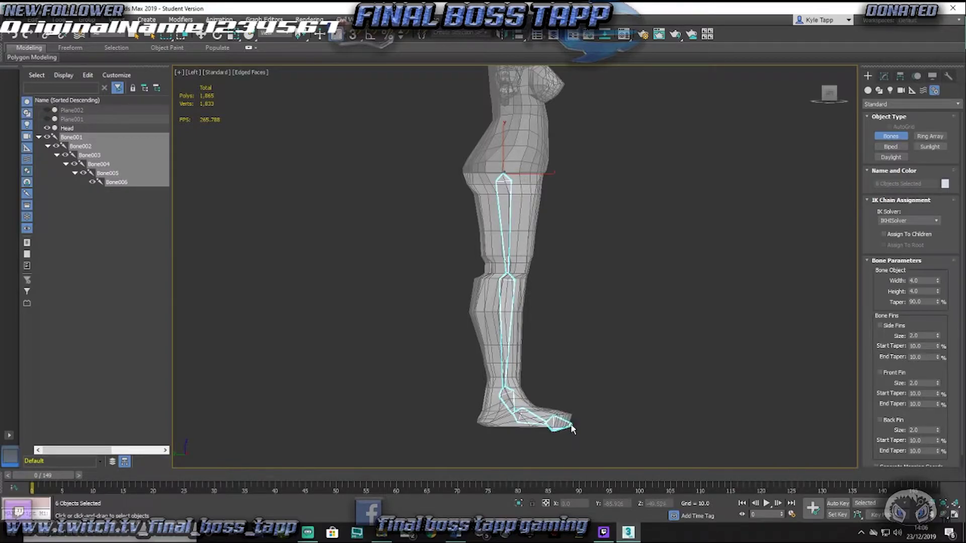
{"action": "left_click", "coordinate": [574, 419]}
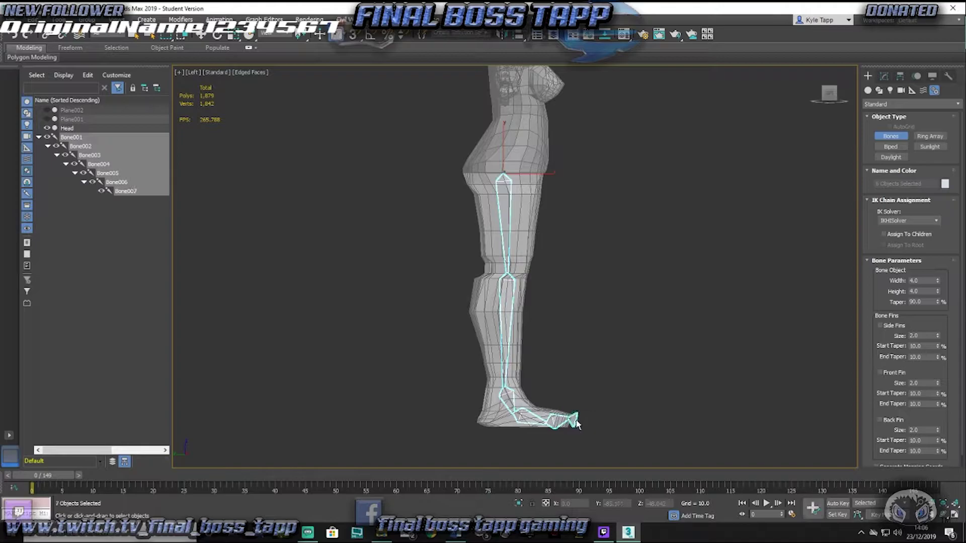
{"action": "right_click", "coordinate": [577, 421]}
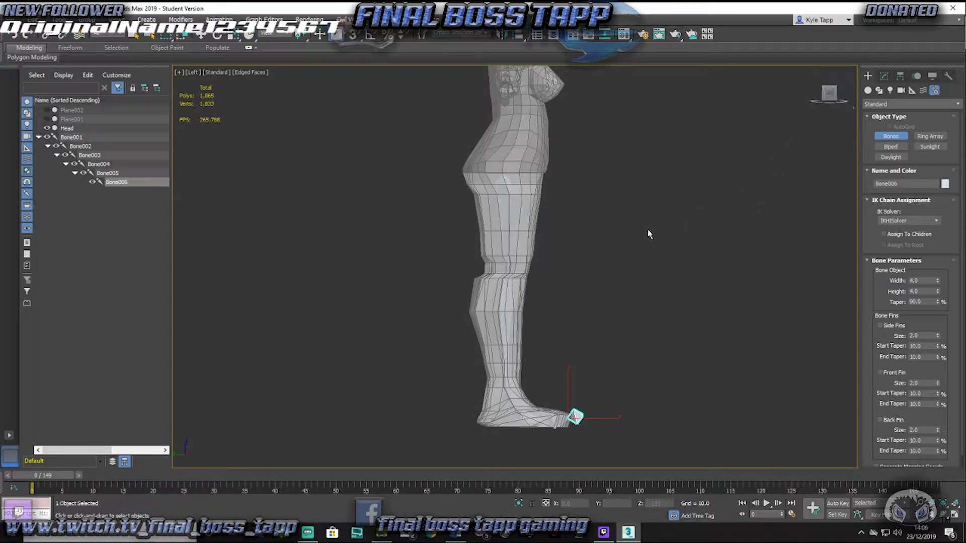
Step: In a front view, select Bone001–Bone006 without the Head mesh and move them into the left leg
{"action": "middle_click_drag", "start_coordinate": [696, 206], "coordinate": [619, 212], "text": "alt"}
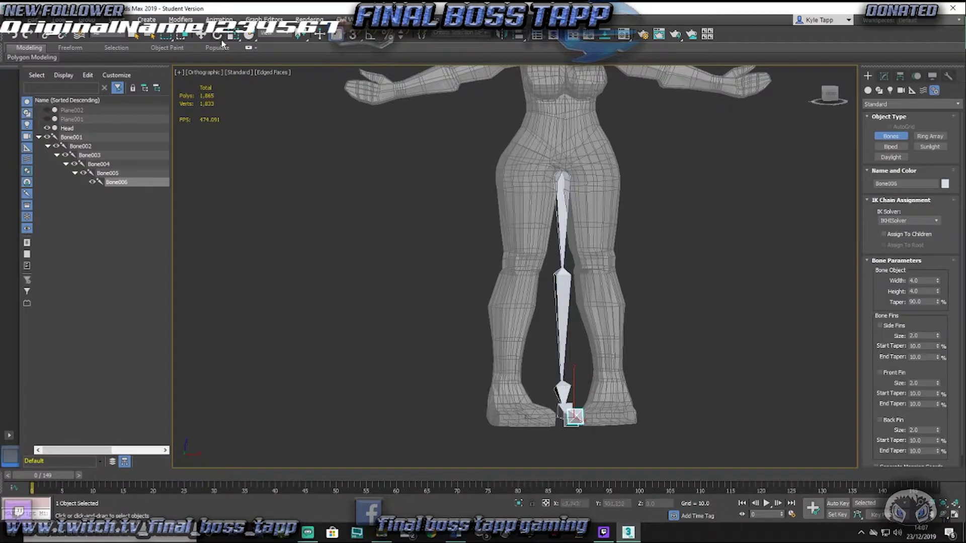
{"action": "left_click", "coordinate": [199, 36]}
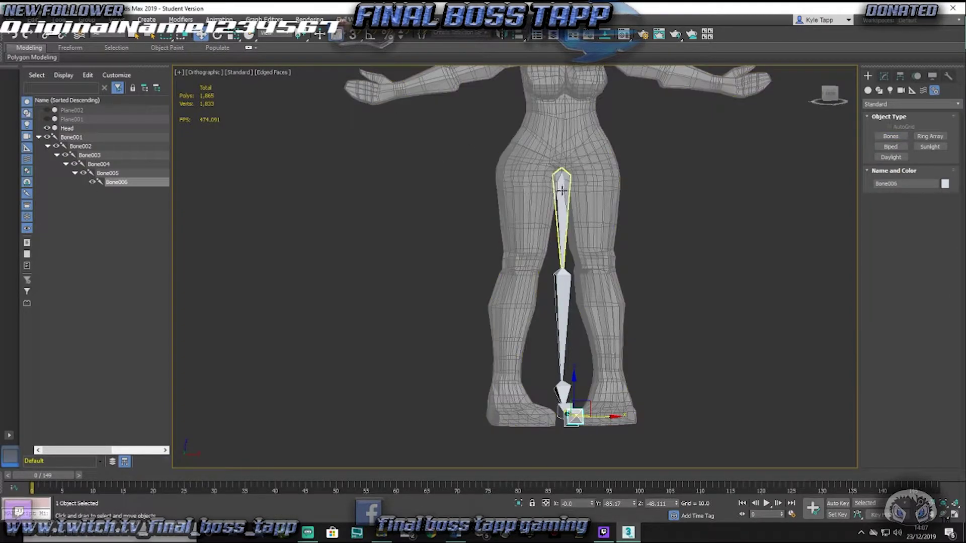
{"action": "left_click", "coordinate": [563, 217]}
{"action": "double_click", "coordinate": [562, 291], "text": "ctrl"}
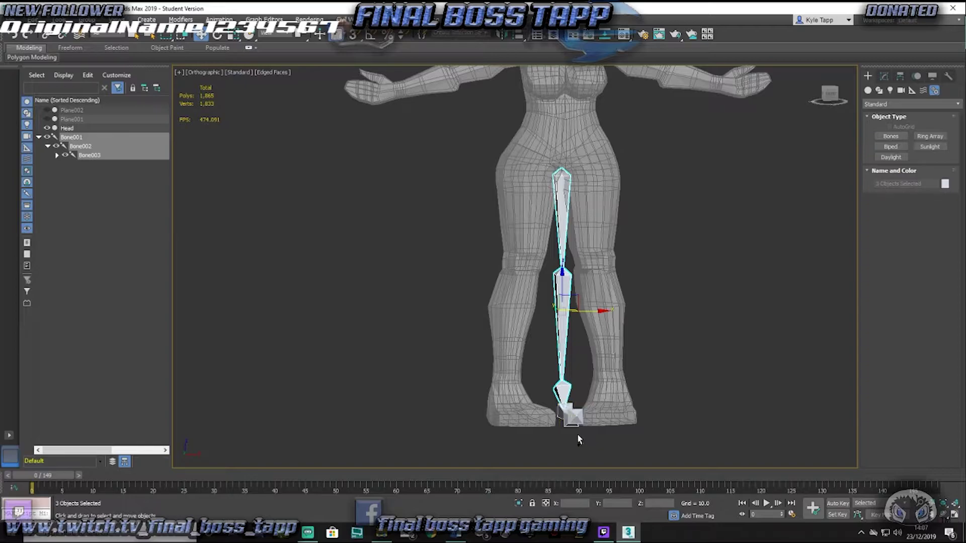
{"action": "left_click", "coordinate": [566, 407], "text": "ctrl"}
{"action": "left_click", "coordinate": [536, 362], "text": "alt"}
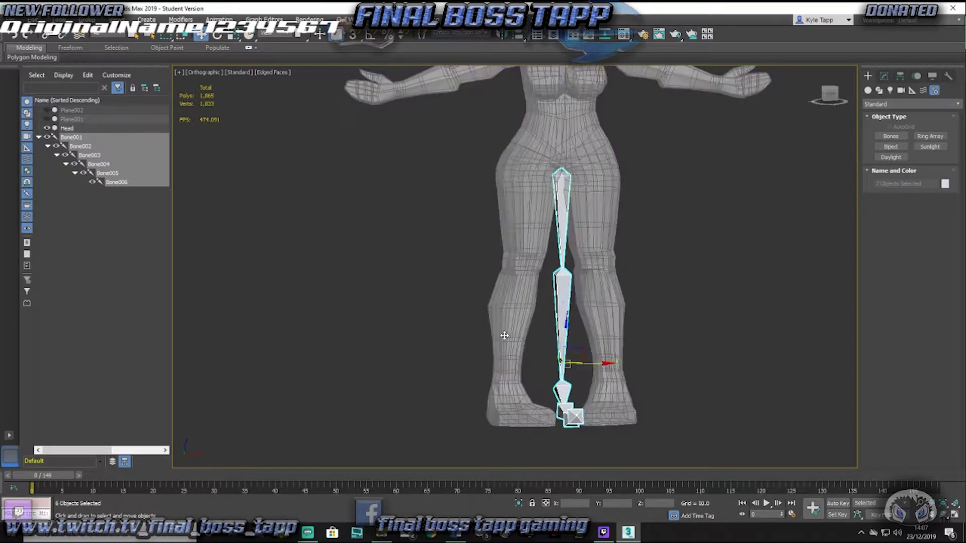
{"action": "left_click_drag", "start_coordinate": [596, 363], "coordinate": [553, 363]}
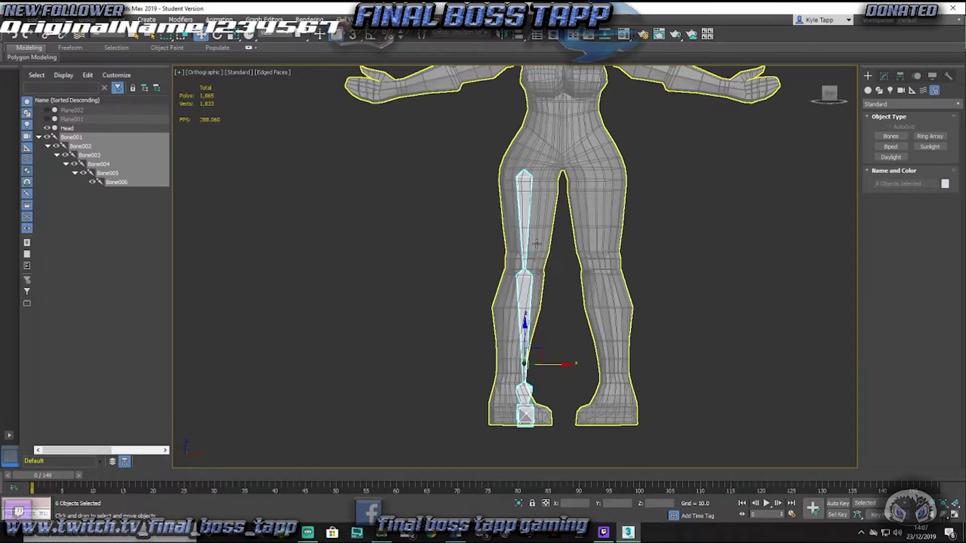
Step: Tilt the bone chain slightly to follow the leg and nudge it into place in front view
{"action": "left_click", "coordinate": [218, 34]}
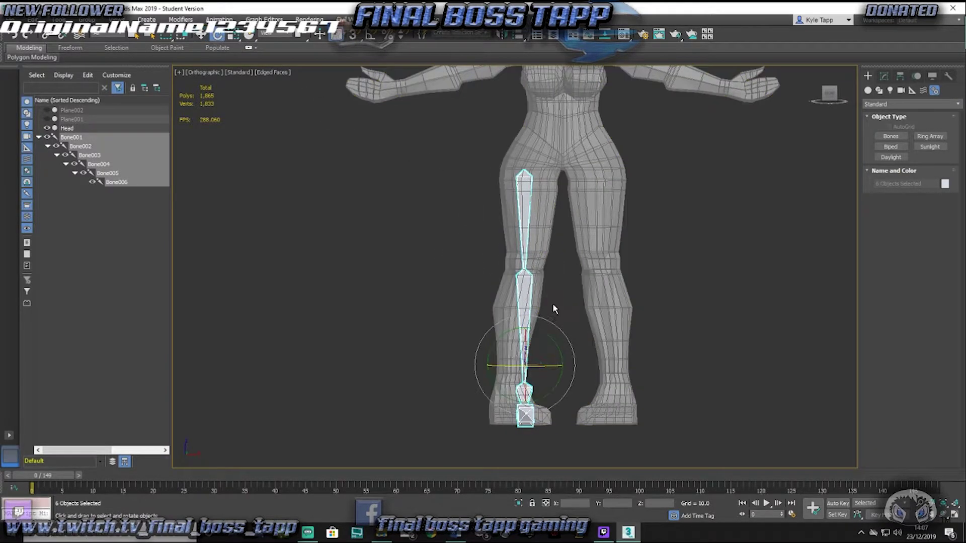
{"action": "left_click_drag", "start_coordinate": [548, 336], "coordinate": [553, 341]}
{"action": "key", "text": "ctrl+z"}
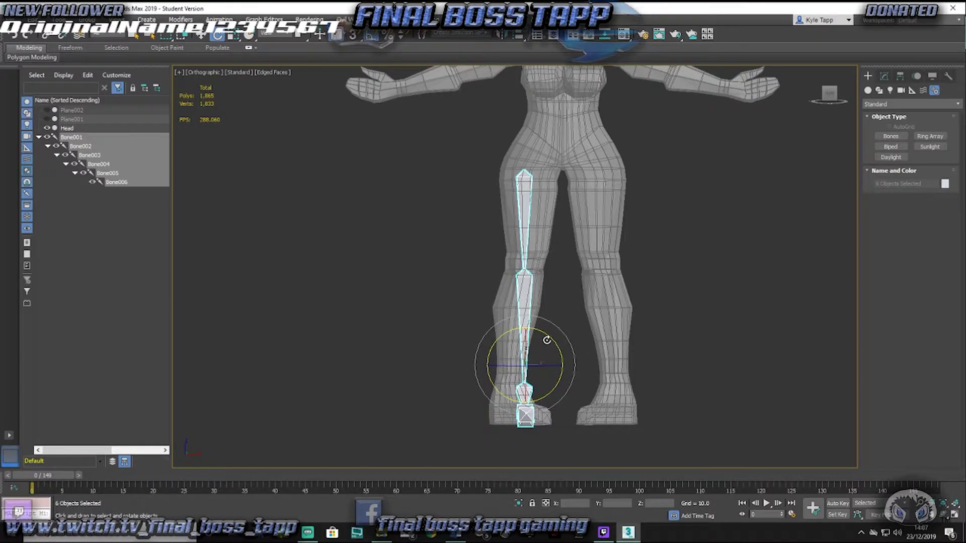
{"action": "left_click_drag", "start_coordinate": [550, 339], "coordinate": [548, 325]}
{"action": "left_click", "coordinate": [201, 34]}
{"action": "left_click_drag", "start_coordinate": [562, 371], "coordinate": [554, 370]}
{"action": "left_click", "coordinate": [830, 95]}
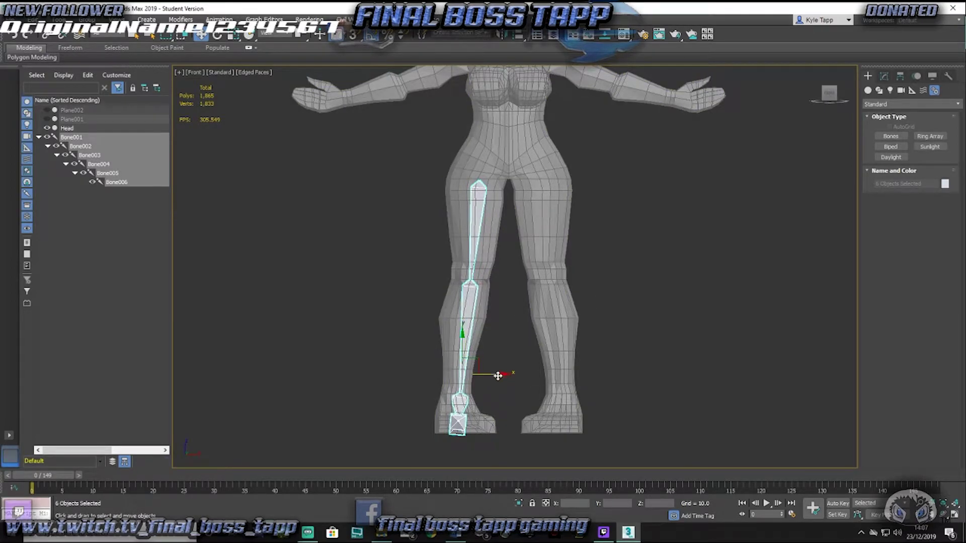
{"action": "left_click_drag", "start_coordinate": [498, 376], "coordinate": [496, 376]}
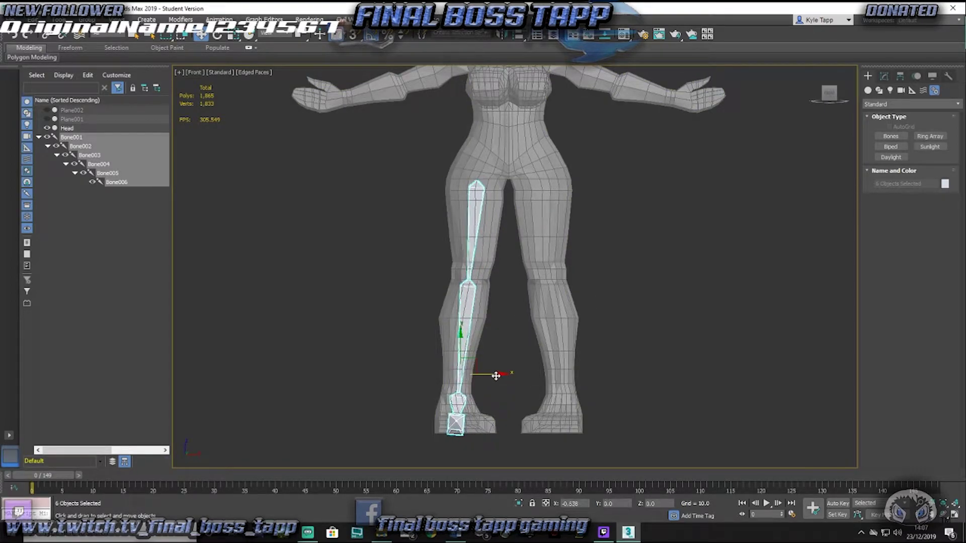
Step: Deselect the bones, orbit to see the feet, and set the Selection Filter to Bone
{"action": "left_click", "coordinate": [340, 392]}
{"action": "scroll", "coordinate": [433, 398], "scroll_direction": "up", "scroll_amount": 5}
{"action": "scroll", "coordinate": [428, 391], "scroll_direction": "down", "scroll_amount": 2}
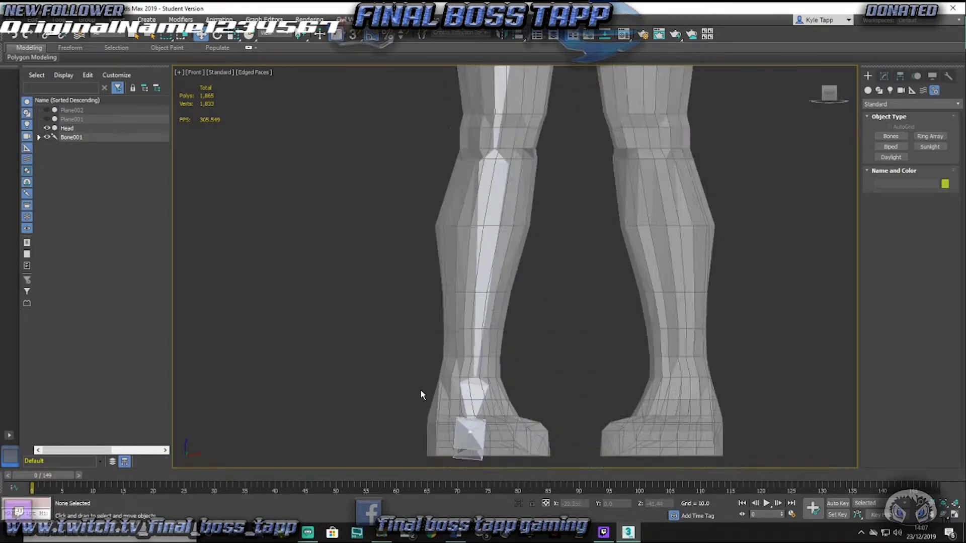
{"action": "middle_click_drag", "start_coordinate": [396, 391], "coordinate": [506, 410], "text": "alt"}
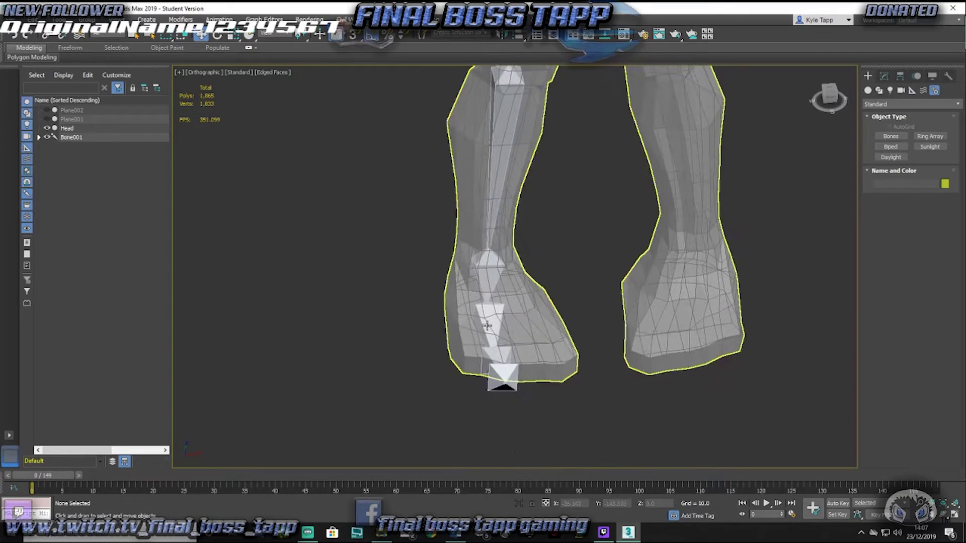
{"action": "left_click", "coordinate": [118, 36]}
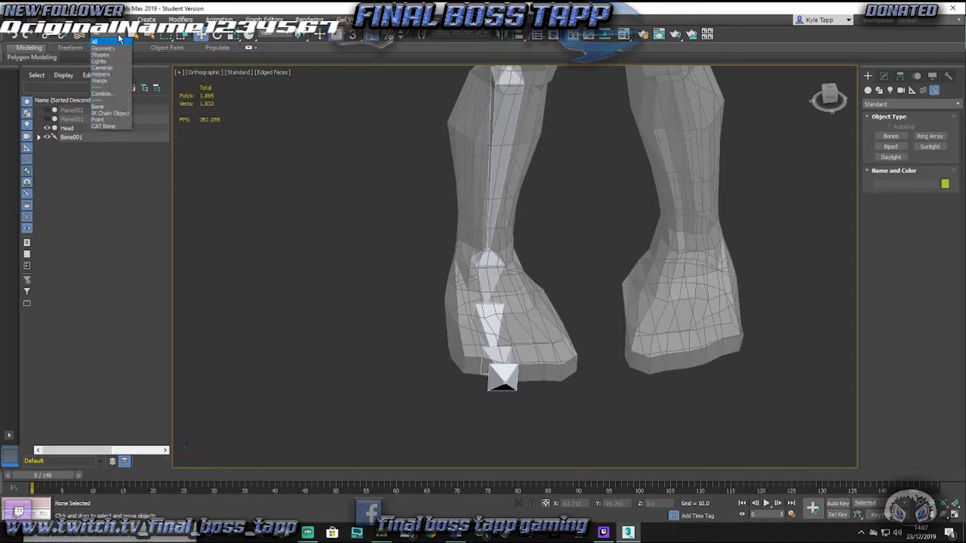
{"action": "left_click", "coordinate": [116, 107]}
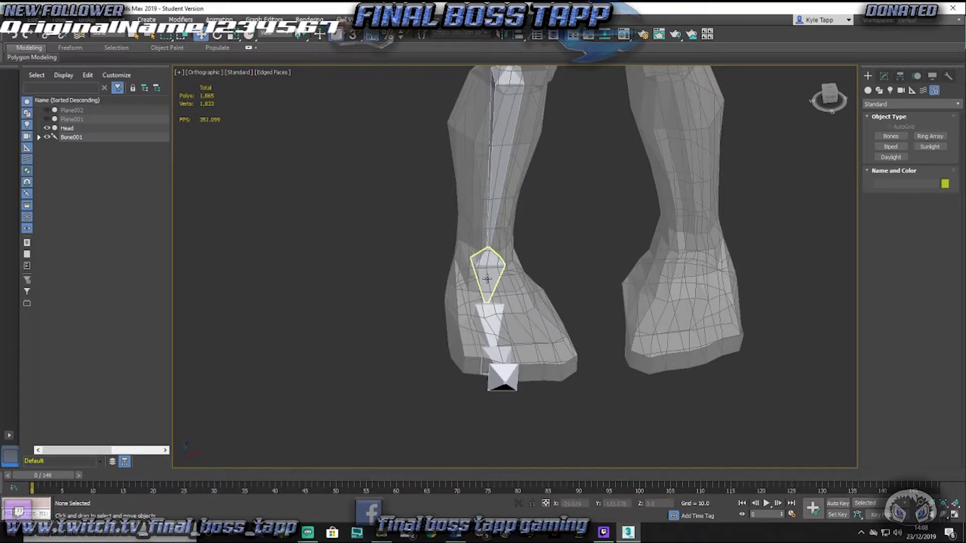
Step: Move Bone004 right into the foot, then return to a Front view framing both legs
{"action": "left_click", "coordinate": [492, 325]}
{"action": "left_click_drag", "start_coordinate": [513, 302], "coordinate": [521, 301]}
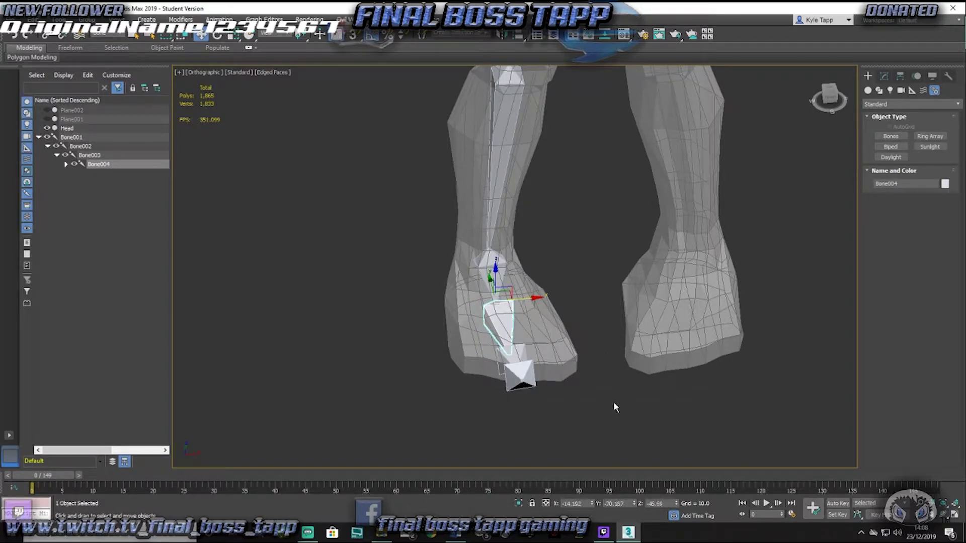
{"action": "left_click", "coordinate": [606, 319]}
{"action": "mouse_move", "coordinate": [607, 318]}
{"action": "middle_mouse_down", "text": "alt"}
{"action": "mouse_move", "coordinate": [579, 304]}
{"action": "mouse_move", "coordinate": [637, 310]}
{"action": "mouse_move", "coordinate": [615, 313]}
{"action": "middle_mouse_up", "text": "alt"}
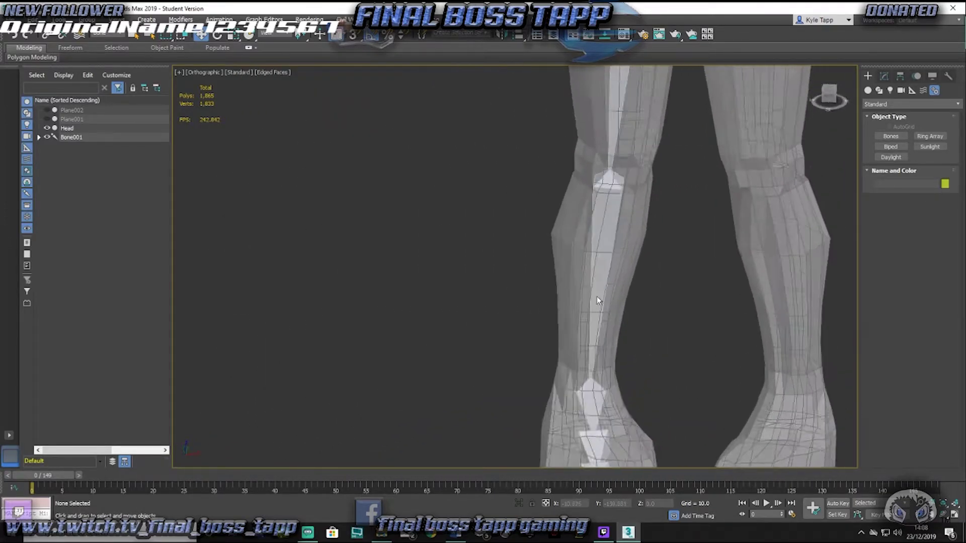
{"action": "scroll", "coordinate": [599, 301], "scroll_direction": "down", "scroll_amount": 4}
{"action": "middle_click_drag", "start_coordinate": [610, 281], "coordinate": [640, 199]}
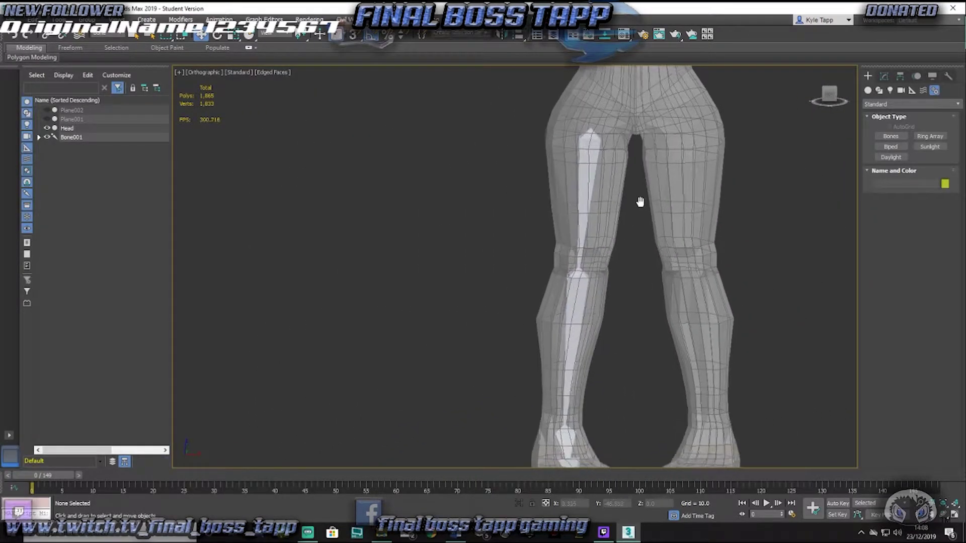
{"action": "key", "text": "f"}
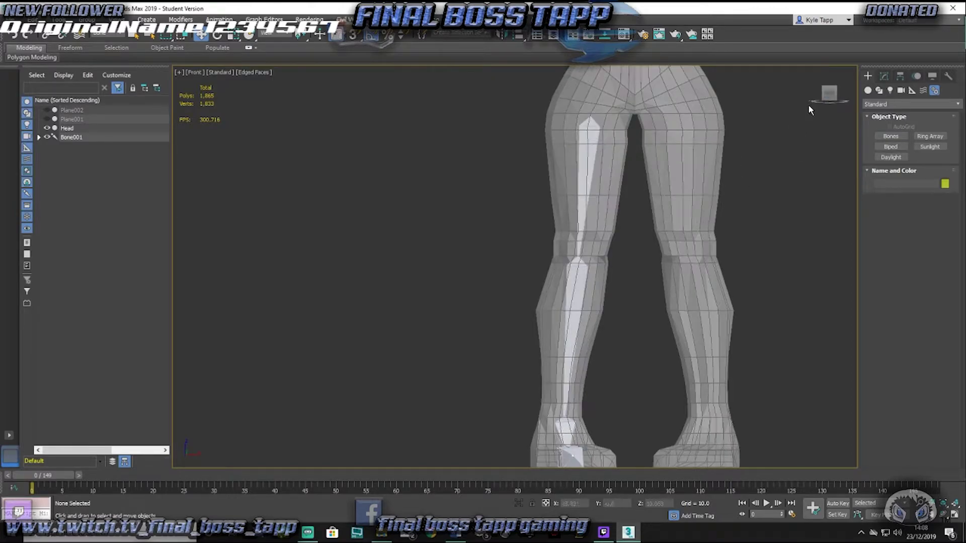
{"action": "middle_click_drag", "start_coordinate": [632, 270], "coordinate": [556, 147]}
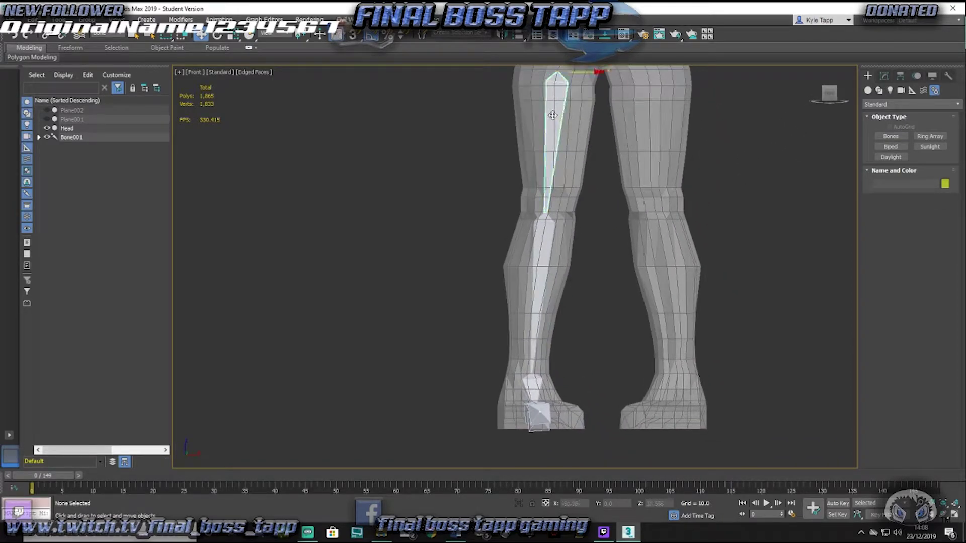
Step: Mirror Bone001–Bone006 using Bone Tools and move the copy into the other leg
{"action": "left_click", "coordinate": [552, 115]}
{"action": "left_click_drag", "start_coordinate": [506, 144], "coordinate": [591, 464]}
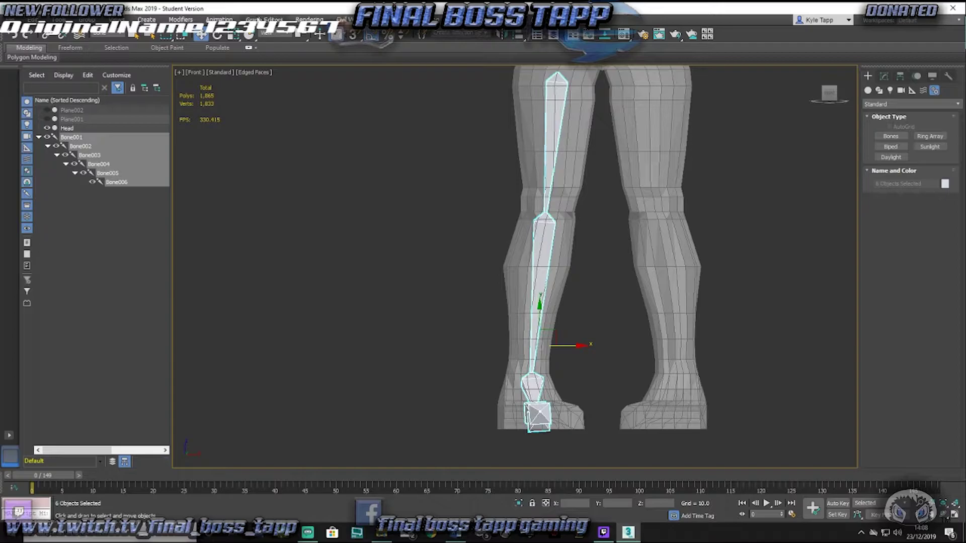
{"action": "left_click", "coordinate": [219, 19]}
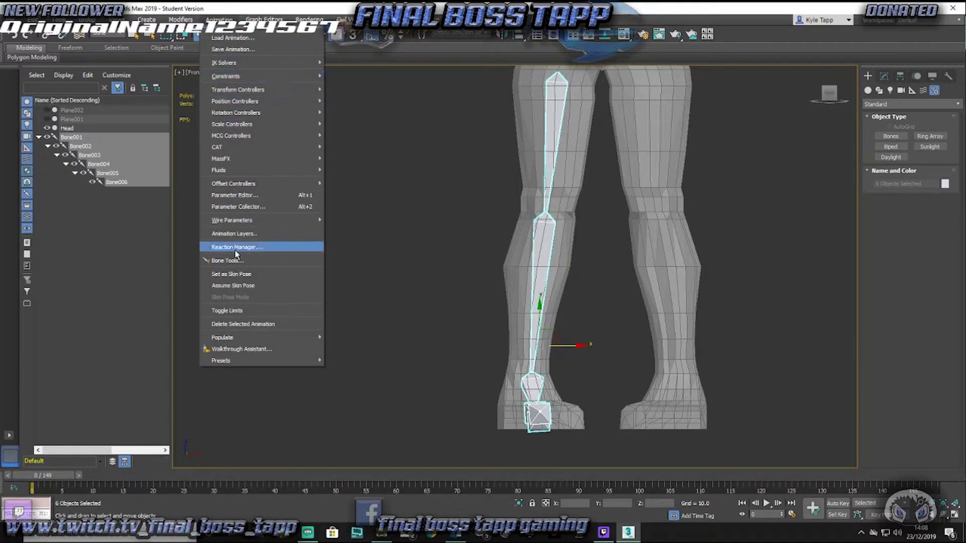
{"action": "left_click", "coordinate": [236, 260]}
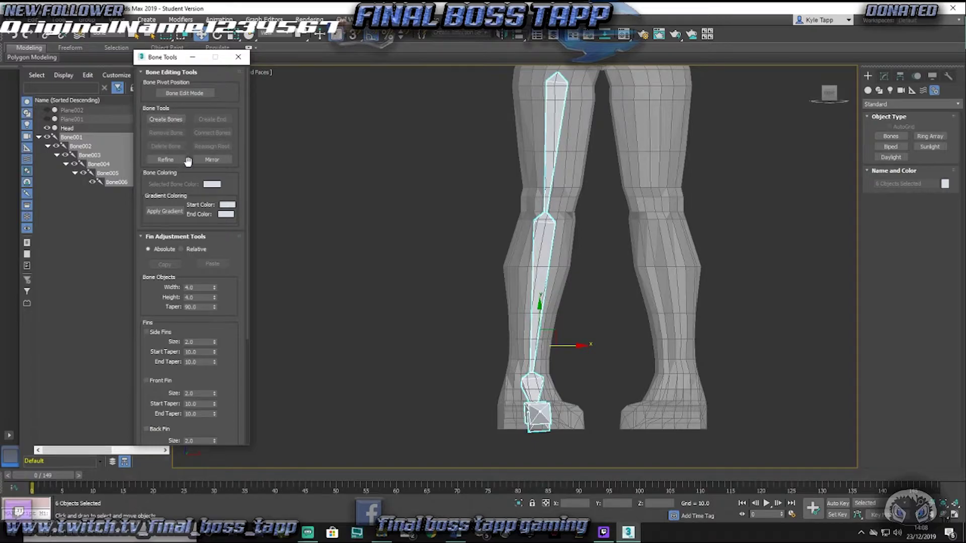
{"action": "left_click", "coordinate": [214, 160]}
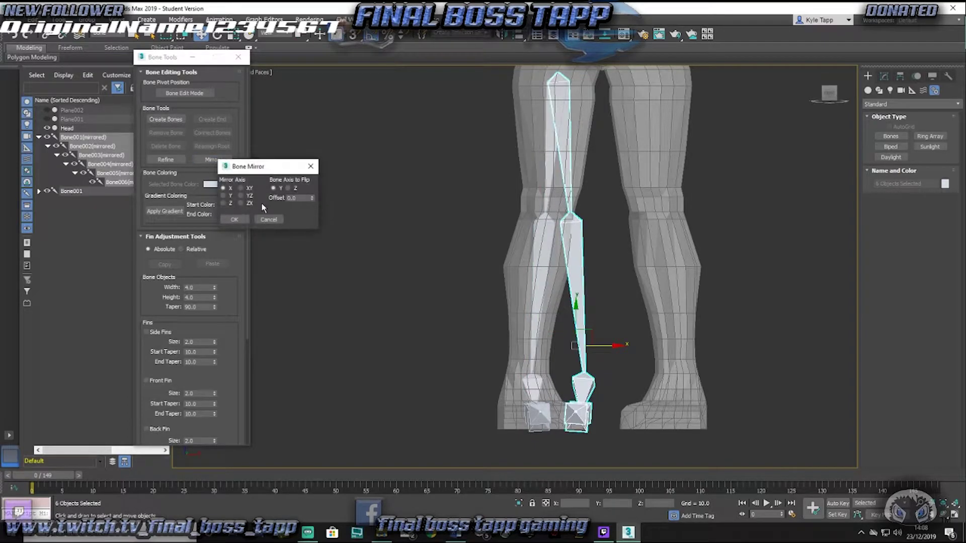
{"action": "key", "text": "Return"}
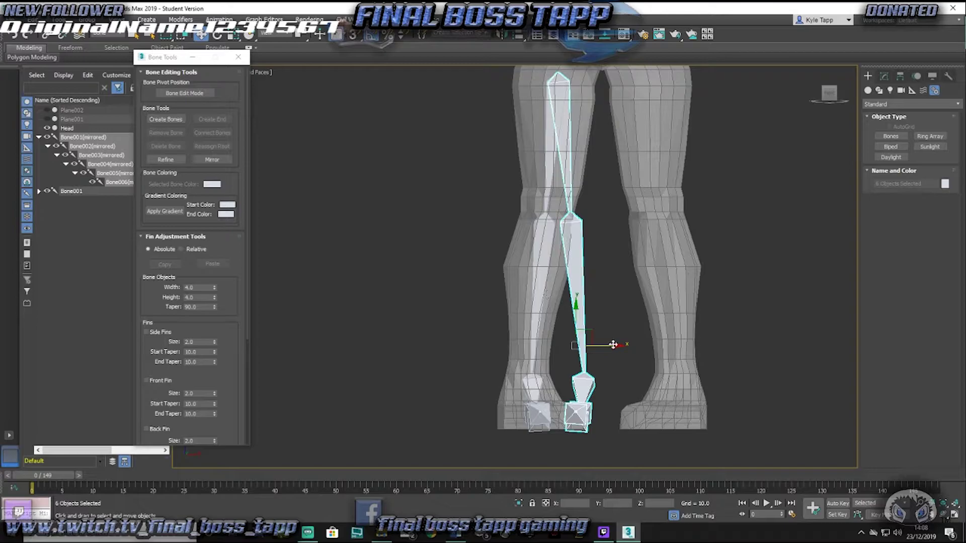
{"action": "left_click_drag", "start_coordinate": [619, 346], "coordinate": [703, 360]}
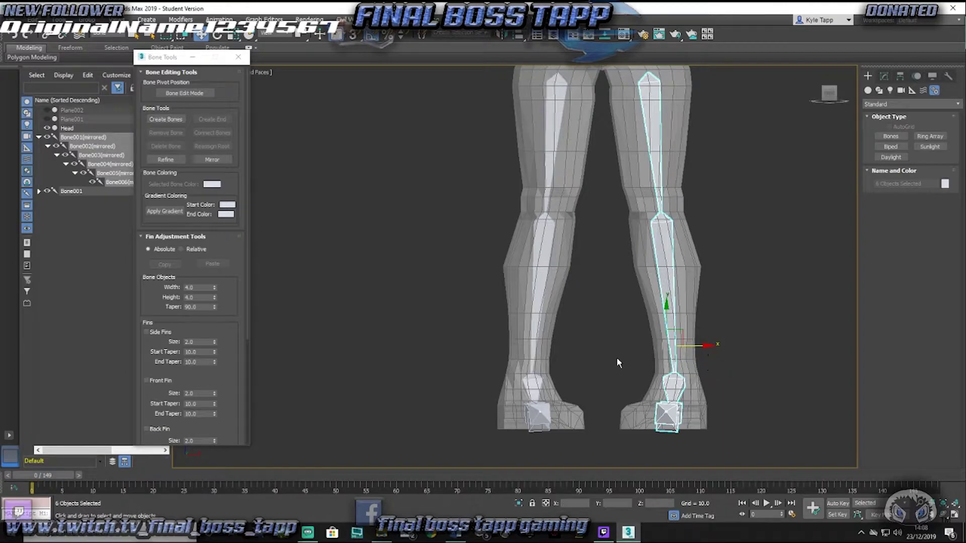
Step: Check both leg chains from an angle, close Bone Tools, and activate Bones creation
{"action": "mouse_move", "coordinate": [589, 318]}
{"action": "middle_mouse_down", "text": "alt"}
{"action": "mouse_move", "coordinate": [496, 398]}
{"action": "mouse_move", "coordinate": [529, 325]}
{"action": "mouse_move", "coordinate": [562, 341]}
{"action": "mouse_move", "coordinate": [605, 315]}
{"action": "middle_mouse_up", "text": "alt"}
{"action": "scroll", "coordinate": [694, 272], "scroll_direction": "up", "scroll_amount": 4}
{"action": "left_click", "coordinate": [735, 253]}
{"action": "scroll", "coordinate": [545, 198], "scroll_direction": "up", "scroll_amount": 3}
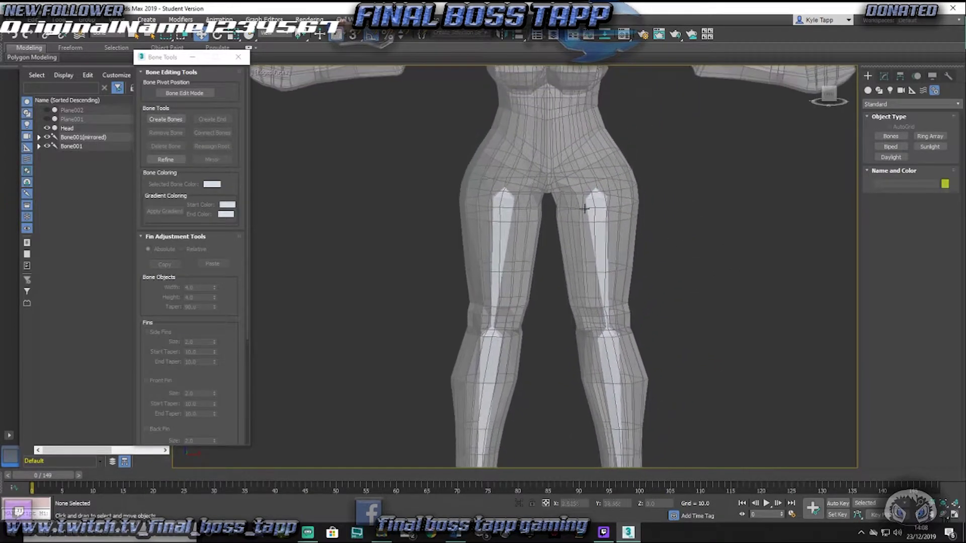
{"action": "left_click", "coordinate": [244, 57]}
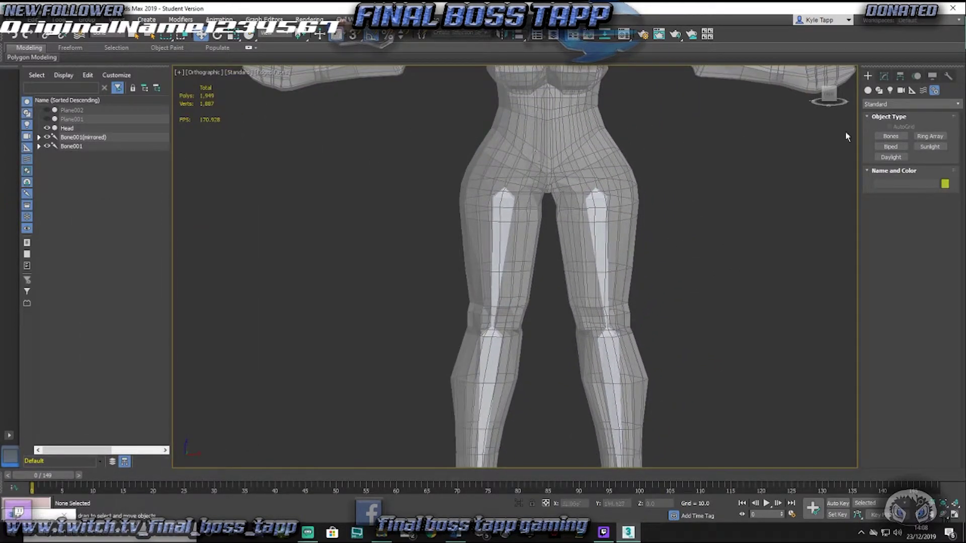
{"action": "left_click", "coordinate": [891, 137]}
{"action": "scroll", "coordinate": [615, 168], "scroll_direction": "down", "scroll_amount": 3}
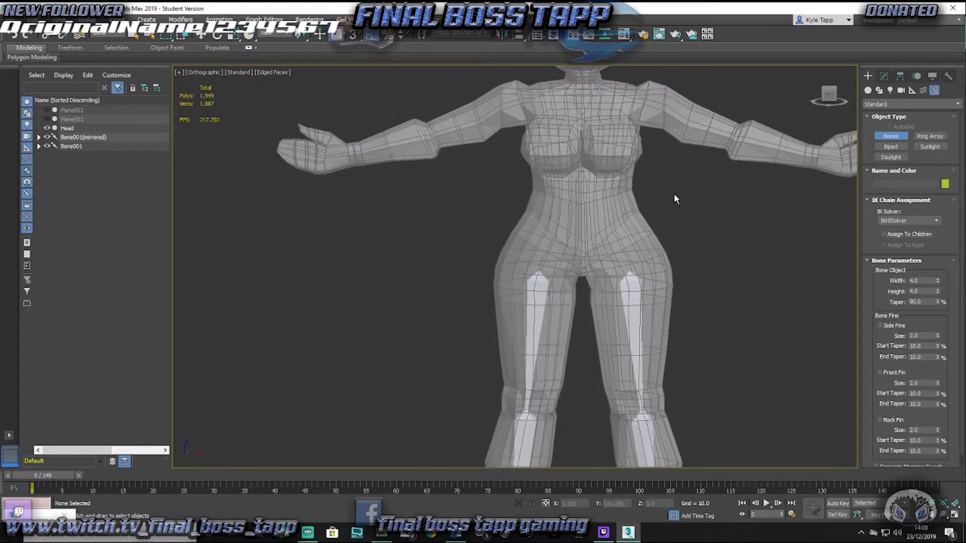
{"action": "left_click_drag", "start_coordinate": [829, 94], "coordinate": [793, 133]}
Step: In the Left view, draw spine bones Bone007–Bone013 from the hips through chest and neck to the head top
{"action": "key", "text": "l"}
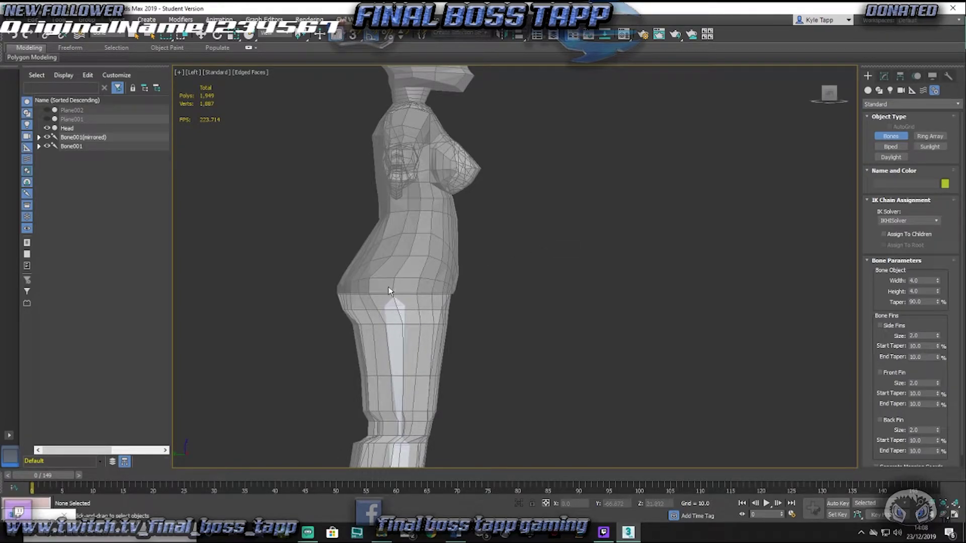
{"action": "left_click", "coordinate": [393, 291]}
{"action": "left_click", "coordinate": [412, 242]}
{"action": "right_click", "coordinate": [411, 241]}
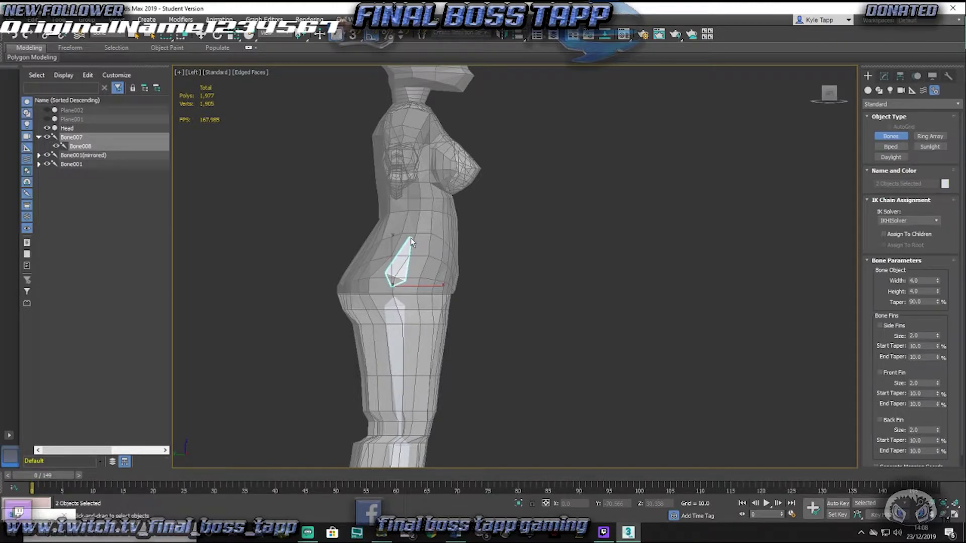
{"action": "left_click", "coordinate": [411, 240]}
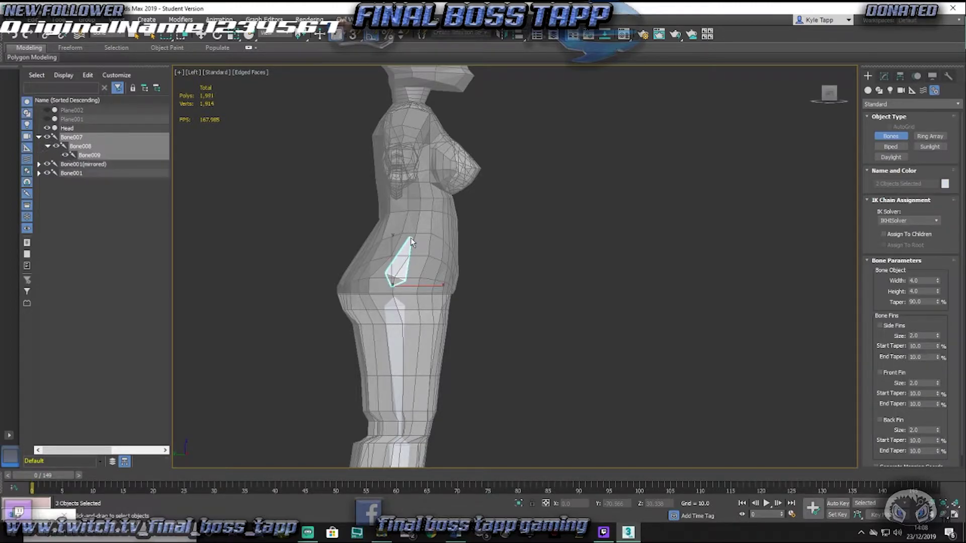
{"action": "left_click", "coordinate": [413, 188]}
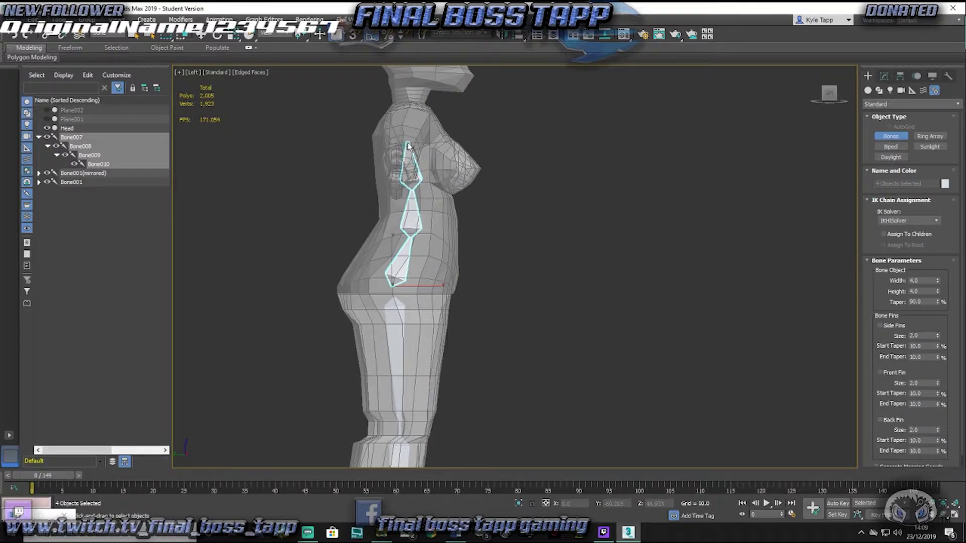
{"action": "left_click", "coordinate": [408, 146]}
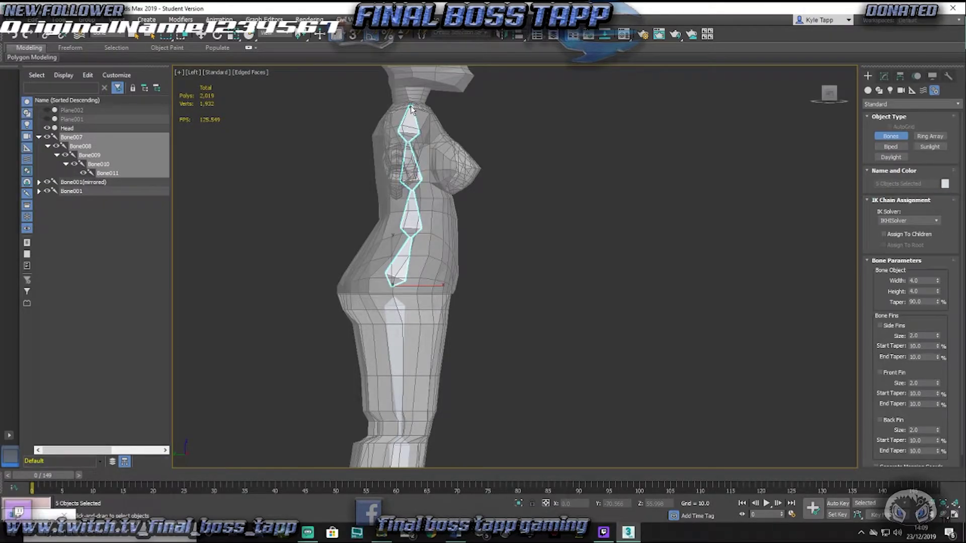
{"action": "left_click", "coordinate": [411, 109]}
{"action": "middle_click_drag", "start_coordinate": [411, 110], "coordinate": [414, 176]}
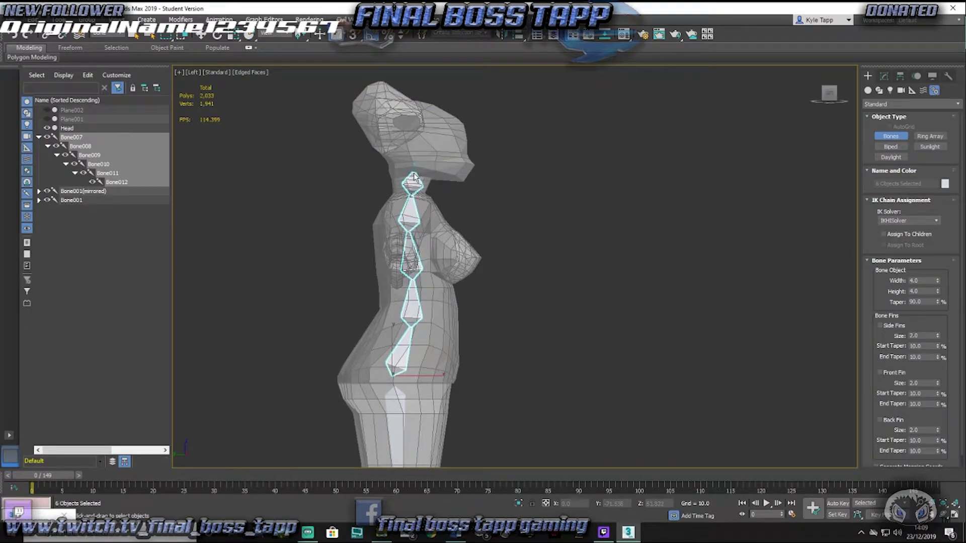
{"action": "left_click", "coordinate": [414, 179]}
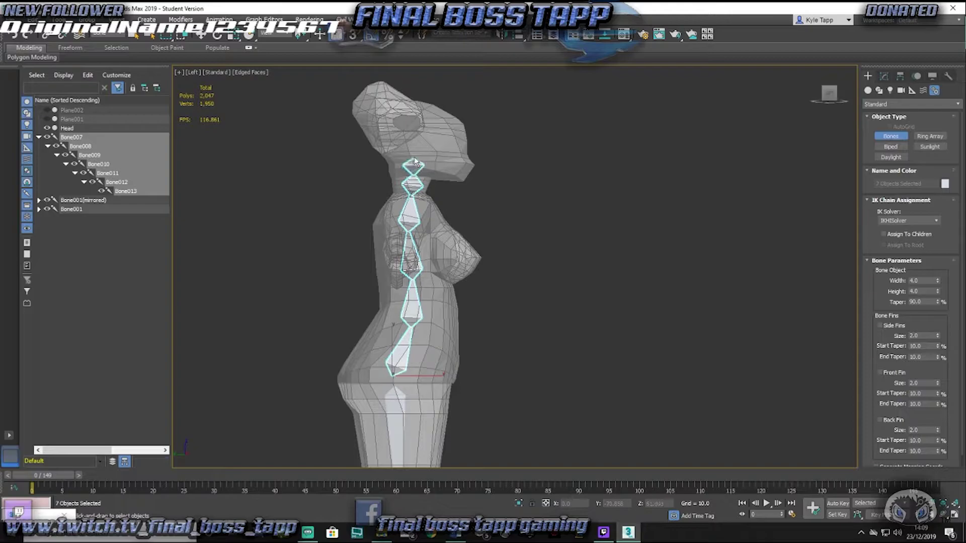
{"action": "left_click", "coordinate": [432, 105]}
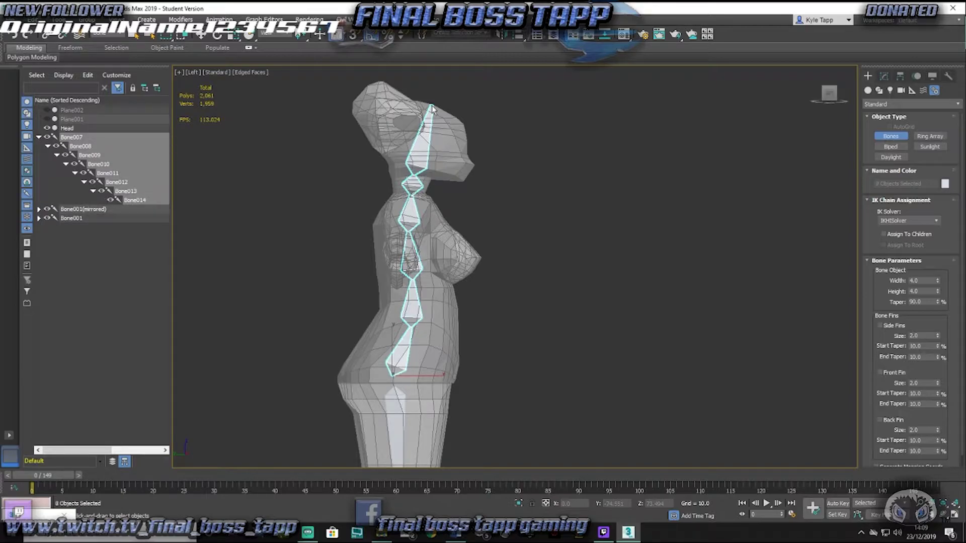
{"action": "right_click", "coordinate": [432, 105]}
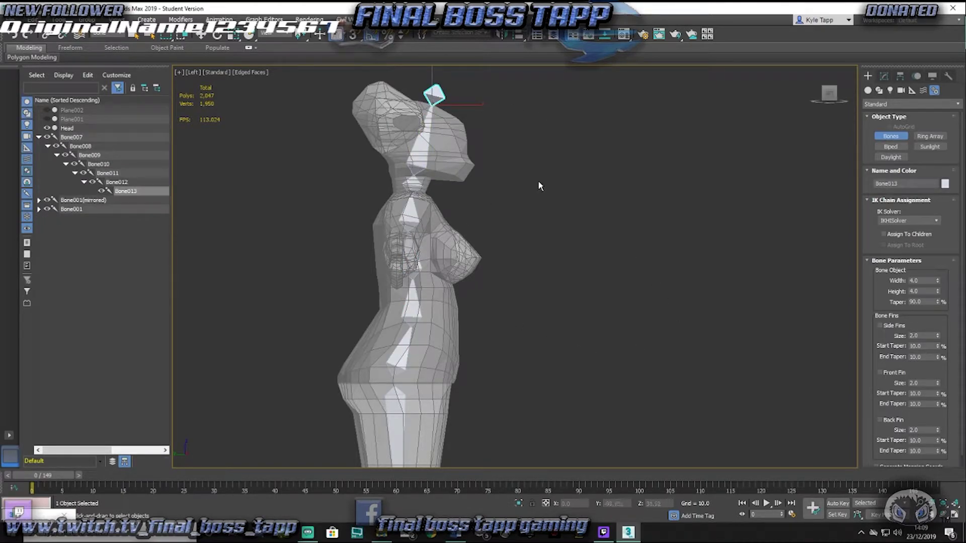
Step: Frame the lower legs and feet, then undo the stray bones Bone014 and Bone015
{"action": "middle_click_drag", "start_coordinate": [521, 330], "coordinate": [578, 239]}
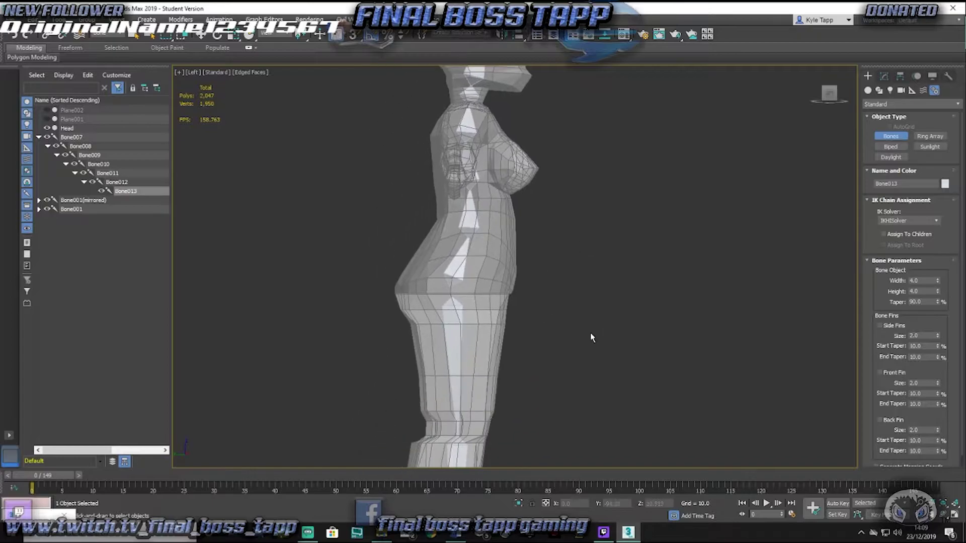
{"action": "middle_click_drag", "start_coordinate": [578, 348], "coordinate": [509, 326], "text": "alt"}
{"action": "scroll", "coordinate": [571, 308], "scroll_direction": "up", "scroll_amount": 3}
{"action": "middle_click_drag", "start_coordinate": [570, 309], "coordinate": [521, 224]}
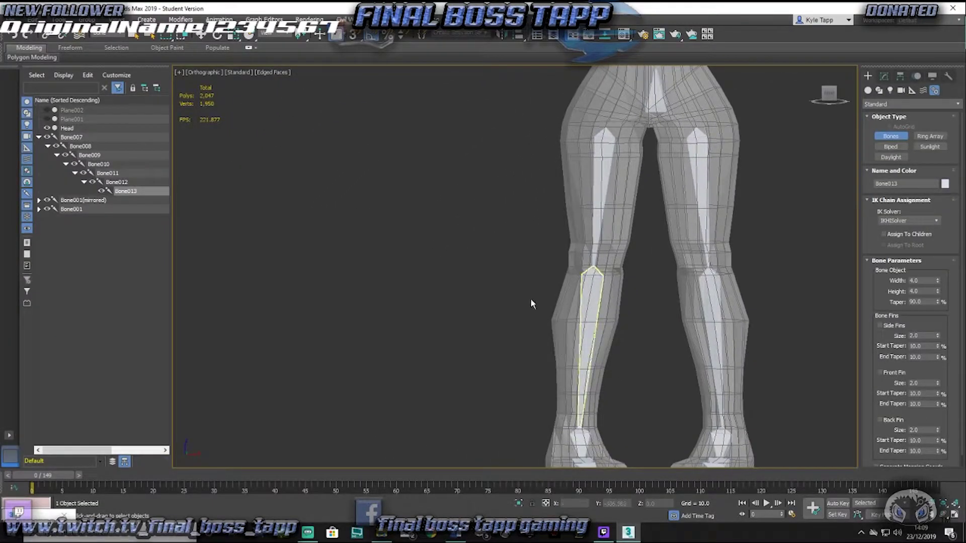
{"action": "middle_click_drag", "start_coordinate": [523, 298], "coordinate": [80, 210]}
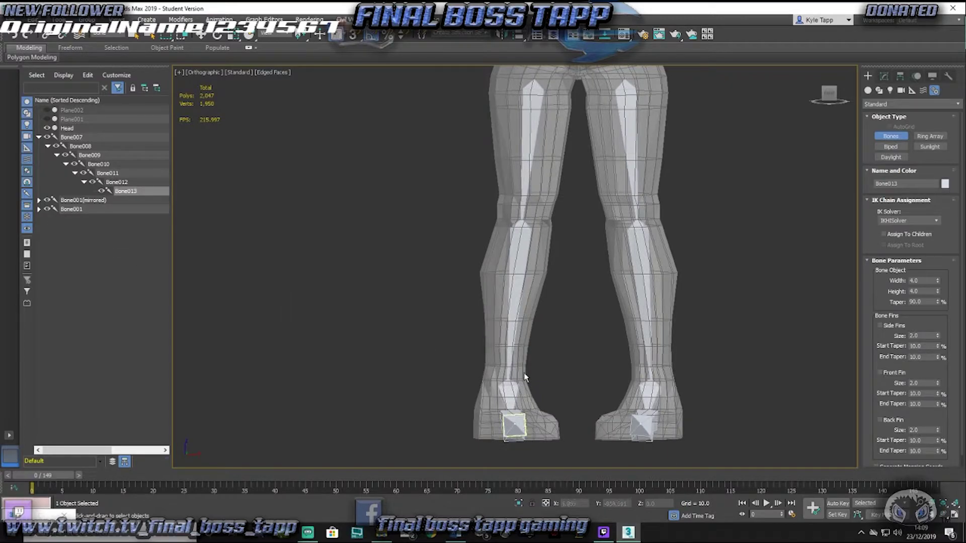
{"action": "left_click", "coordinate": [543, 169]}
{"action": "left_click", "coordinate": [512, 218]}
{"action": "right_click", "coordinate": [504, 173]}
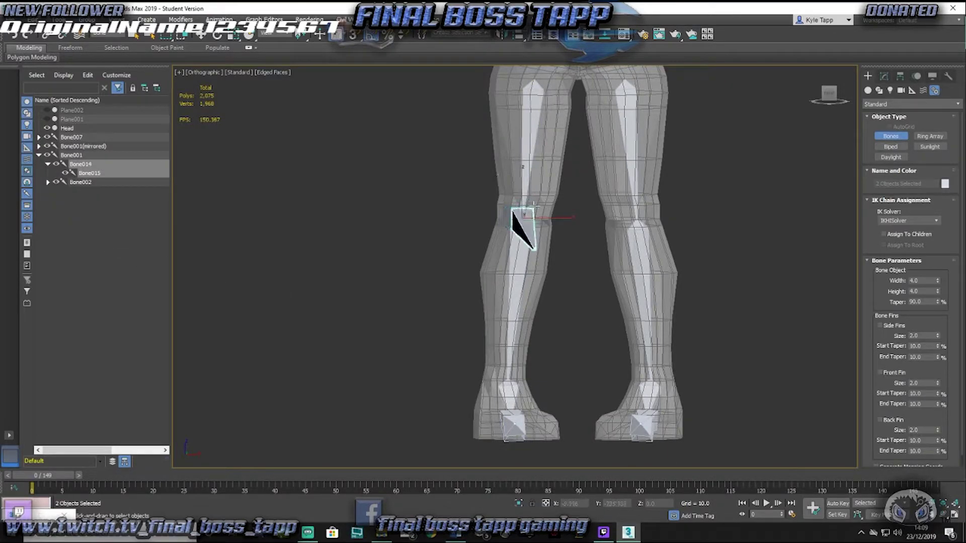
{"action": "key", "text": "ctrl+z"}
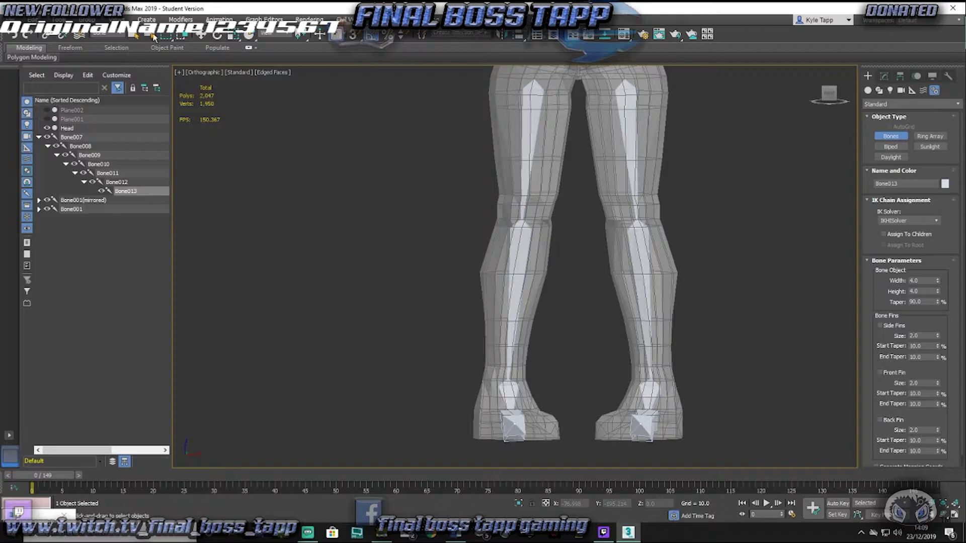
Step: Select Bone001 with Select and Move and use Expand All in the Scene Explorer
{"action": "left_click", "coordinate": [200, 34]}
{"action": "left_click", "coordinate": [530, 128]}
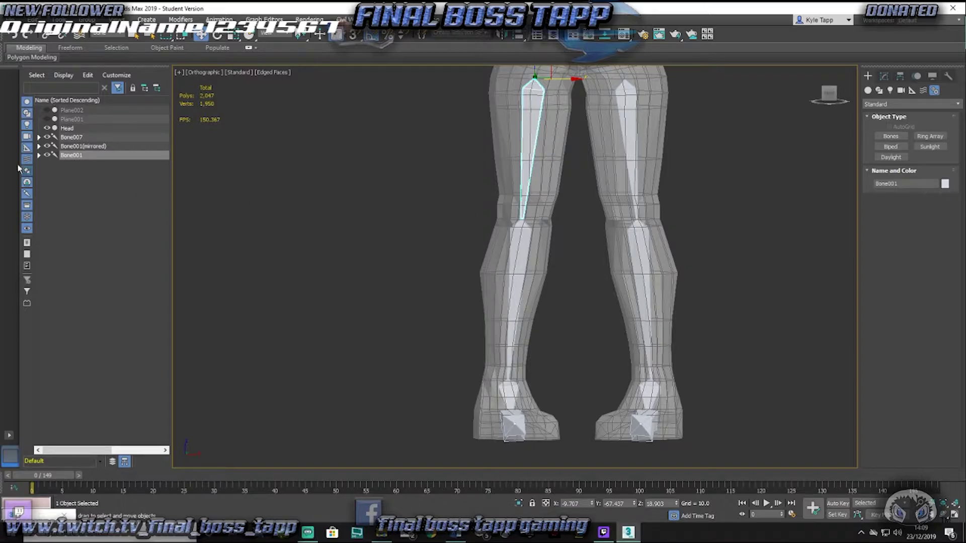
{"action": "left_click", "coordinate": [63, 75]}
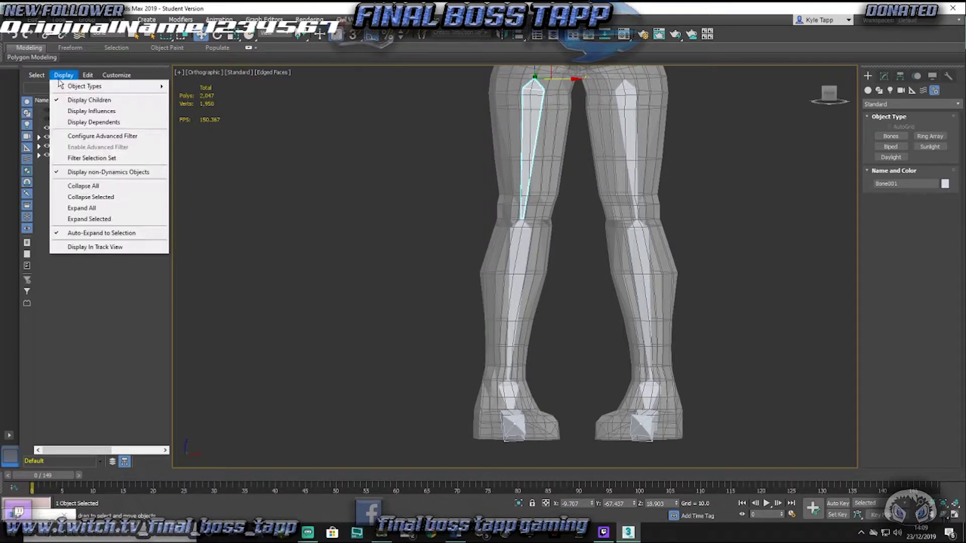
{"action": "left_click", "coordinate": [88, 205]}
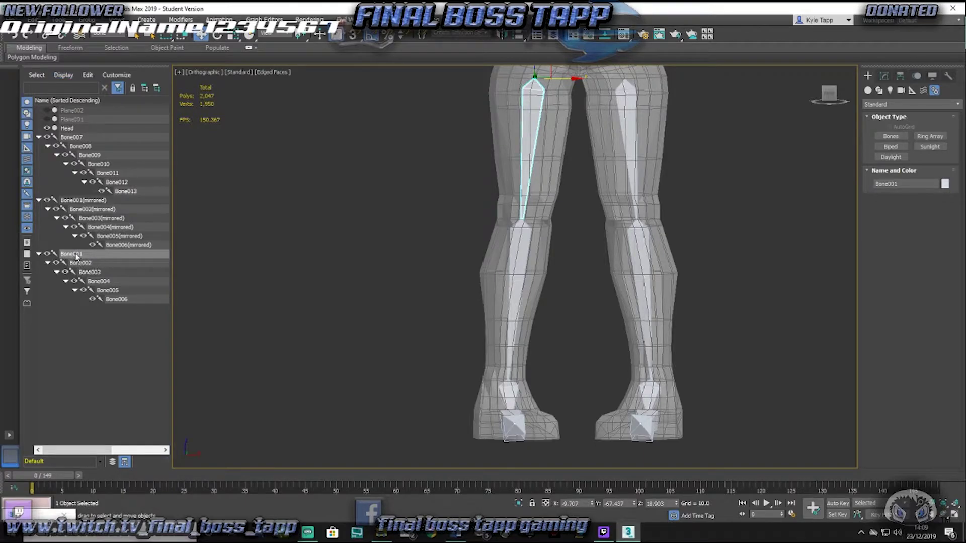
{"action": "middle_click_drag", "start_coordinate": [347, 232], "coordinate": [453, 237], "text": "alt"}
Step: Rename Bone001 and its children to right_thigh, right_knee, right_foot and right_toes
{"action": "right_click", "coordinate": [95, 253]}
{"action": "left_click", "coordinate": [113, 292]}
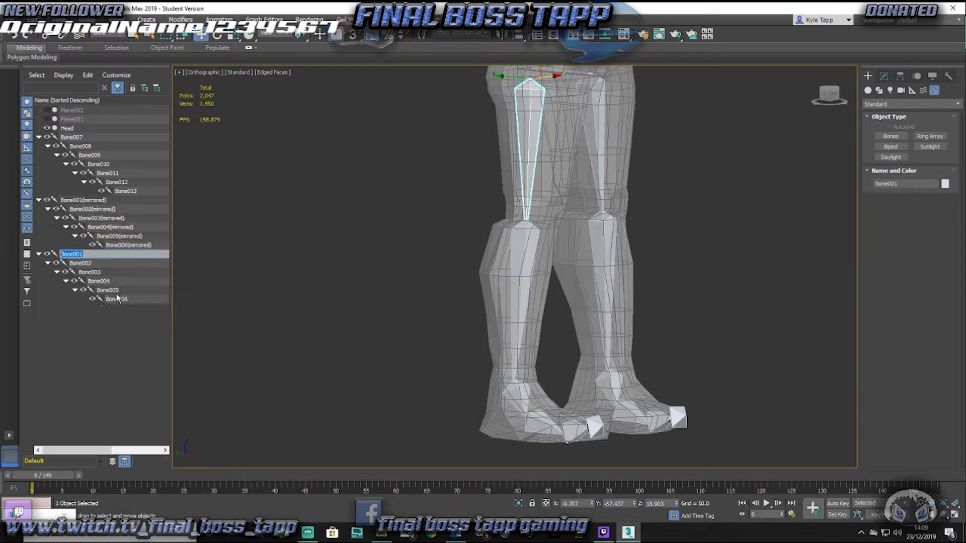
{"action": "type", "text": "right_thigh"}
{"action": "key", "text": "Tab"}
{"action": "type", "text": "right"}
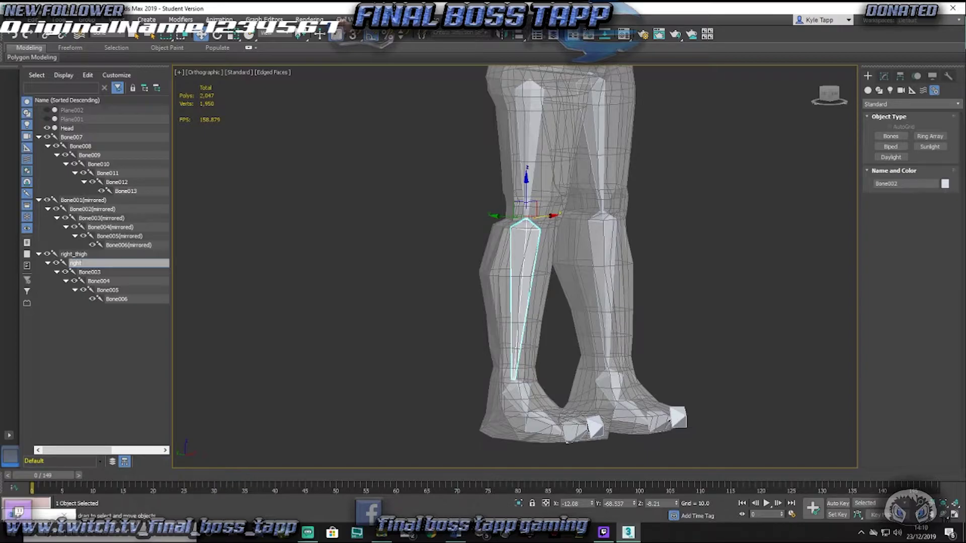
{"action": "type", "text": "_knee"}
{"action": "key", "text": "Tab"}
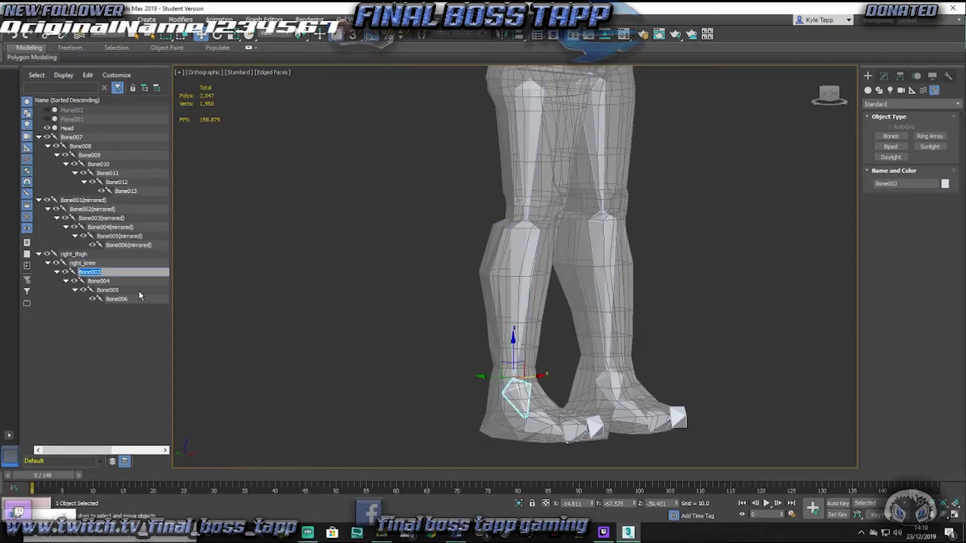
{"action": "type", "text": "right_foot"}
{"action": "key", "text": "Tab"}
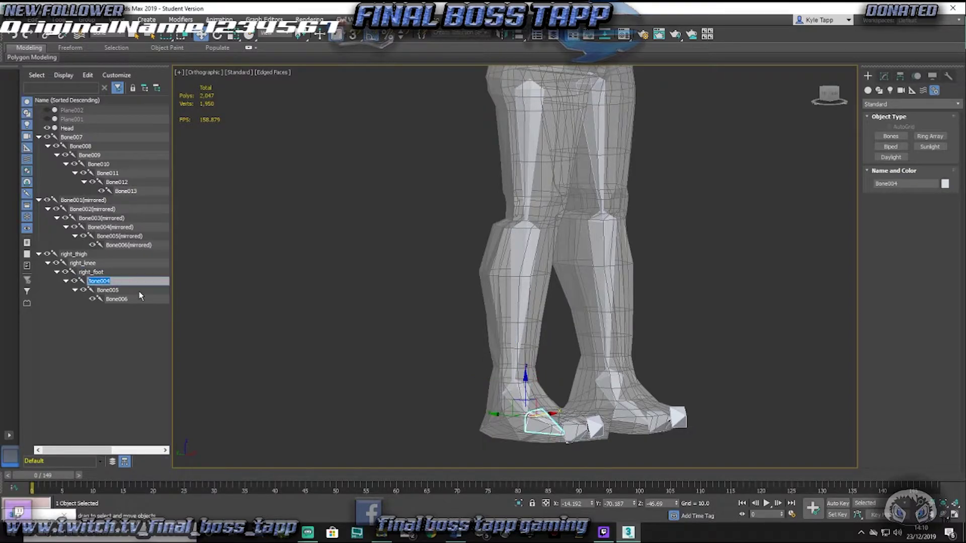
{"action": "type", "text": "right_toes"}
{"action": "key", "text": "Return"}
Step: Correct the lower bone names to right_ankle, right_foot, right_toes and r_footend
{"action": "middle_click_drag", "start_coordinate": [411, 331], "coordinate": [441, 338], "text": "alt"}
{"action": "left_click", "coordinate": [91, 272]}
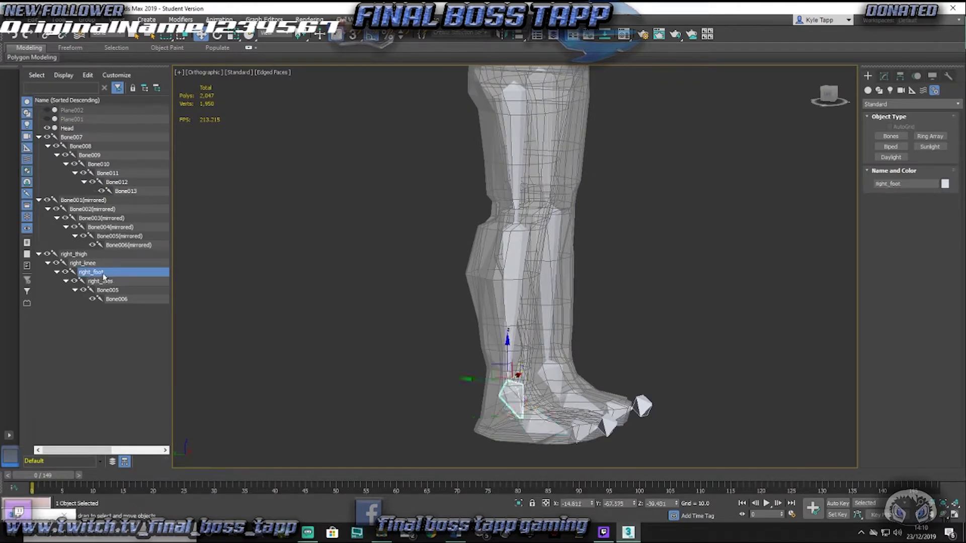
{"action": "right_click", "coordinate": [102, 275]}
{"action": "left_click", "coordinate": [117, 313]}
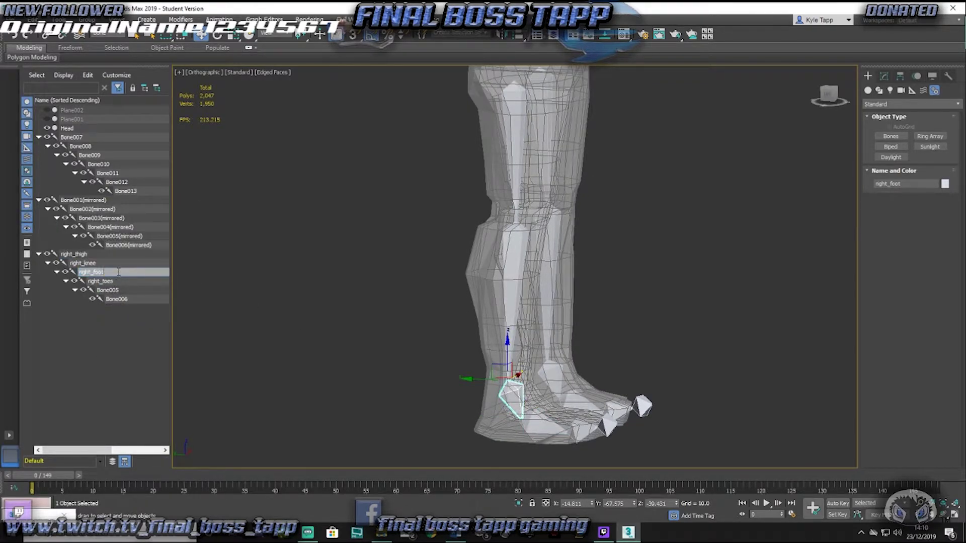
{"action": "key", "text": "BackSpace"}
{"action": "key", "text": "BackSpace"}
{"action": "key", "text": "BackSpace"}
{"action": "key", "text": "Tab"}
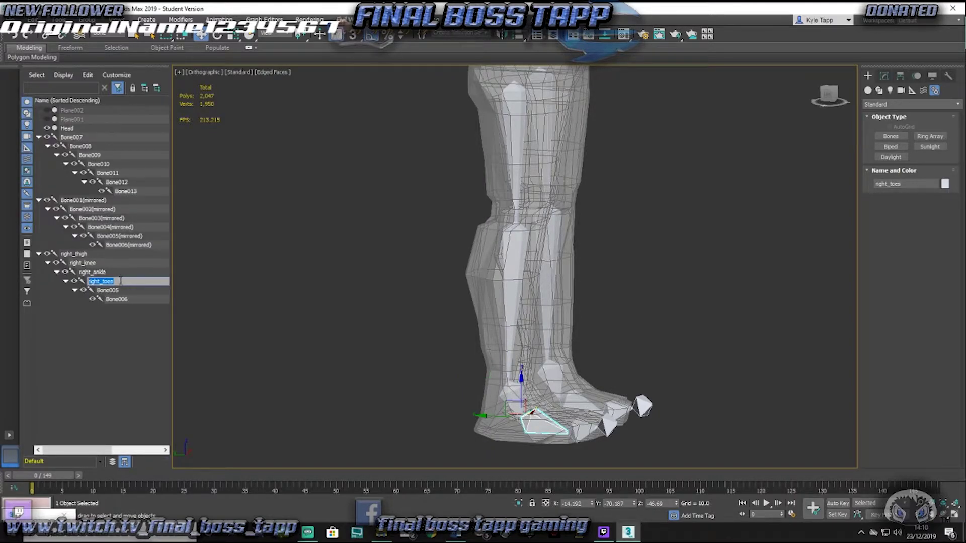
{"action": "type", "text": "right_foot"}
{"action": "key", "text": "Tab"}
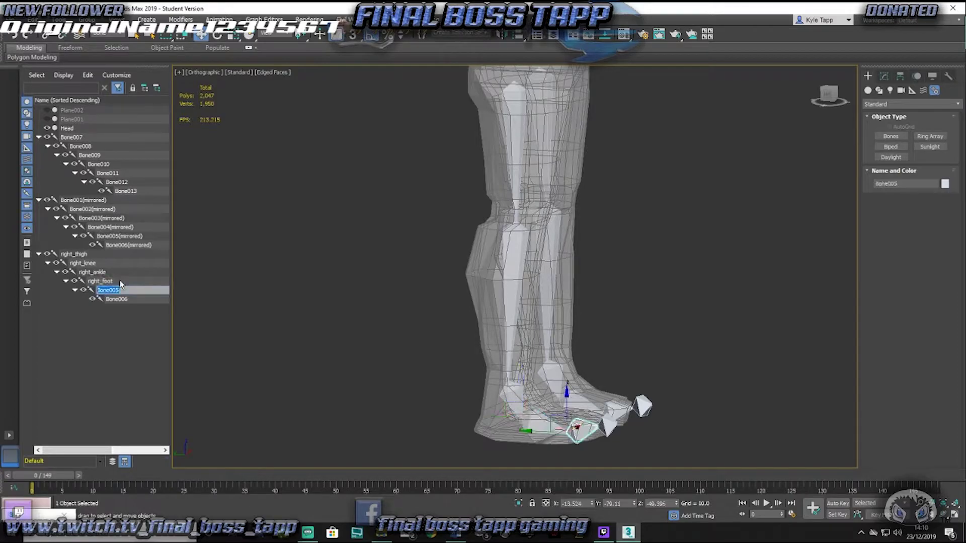
{"action": "type", "text": "right_toes"}
{"action": "key", "text": "Tab"}
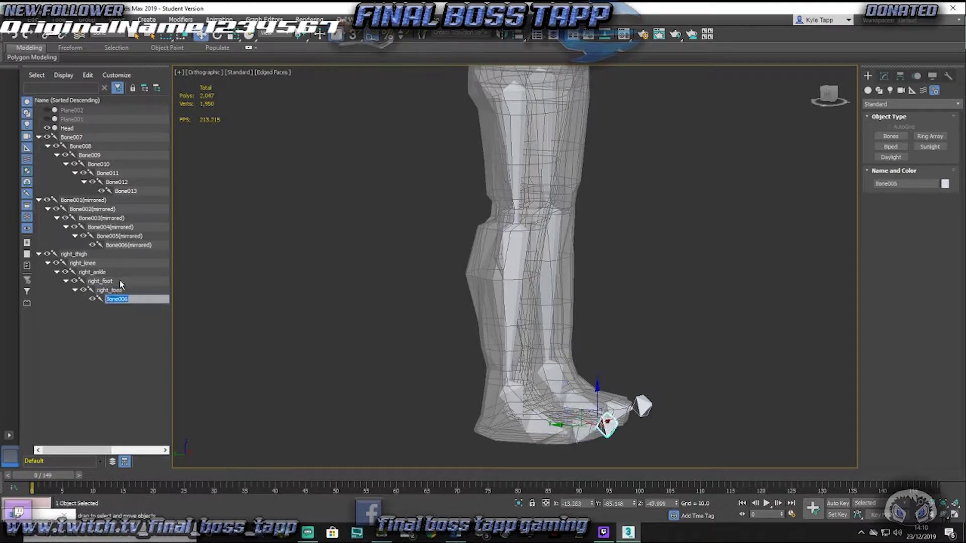
{"action": "type", "text": "r"}
{"action": "type", "text": "i"}
{"action": "type", "text": "footers"}
{"action": "key", "text": "Return"}
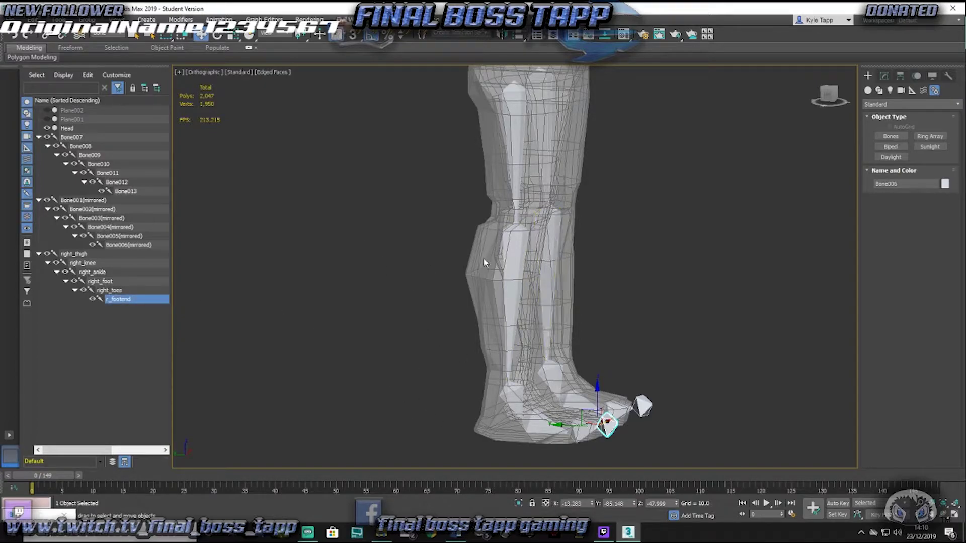
{"action": "middle_click_drag", "start_coordinate": [536, 316], "coordinate": [476, 341], "text": "alt"}
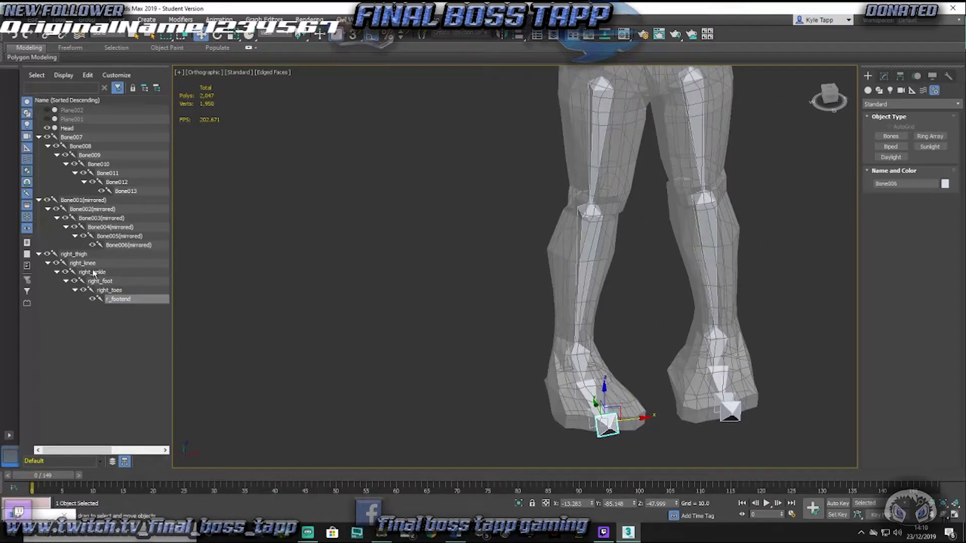
{"action": "middle_click_drag", "start_coordinate": [540, 258], "coordinate": [332, 264]}
Step: Rename Bone001(mirrored) to left_thigh and the next bone to left_knee, starting the following name
{"action": "left_click", "coordinate": [502, 142]}
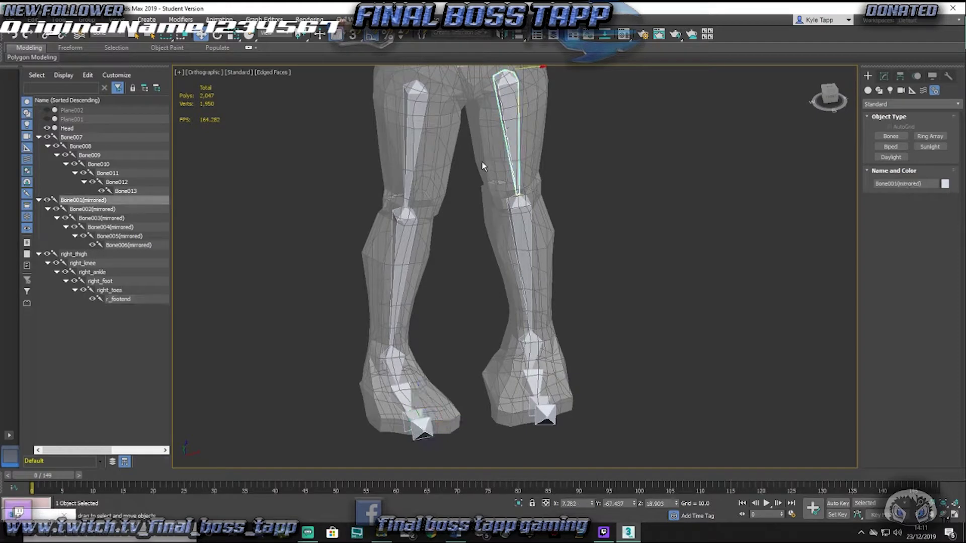
{"action": "right_click", "coordinate": [86, 201]}
{"action": "left_click", "coordinate": [111, 242]}
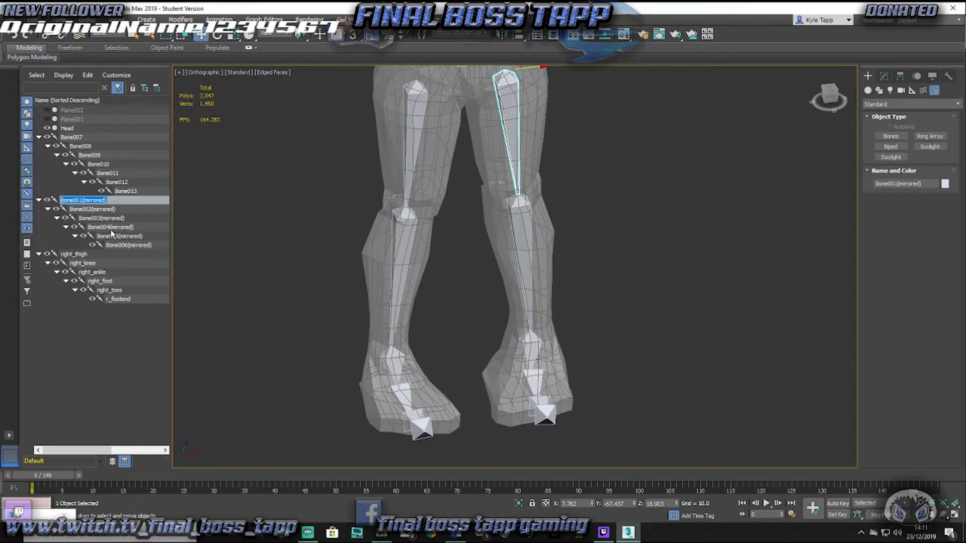
{"action": "type", "text": "left_thigh"}
{"action": "key", "text": "Tab"}
{"action": "type", "text": "left"}
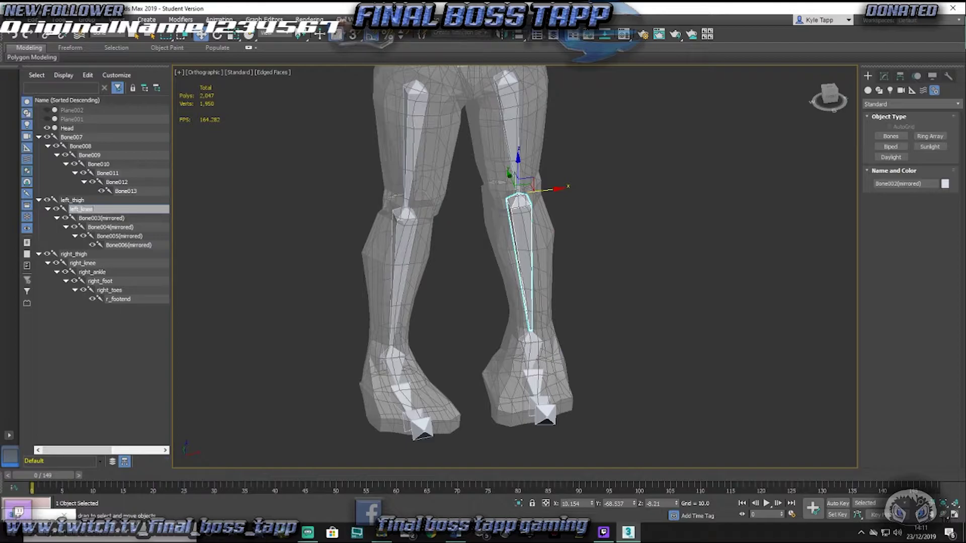
{"action": "key", "text": "Tab"}
{"action": "type", "text": "l"}
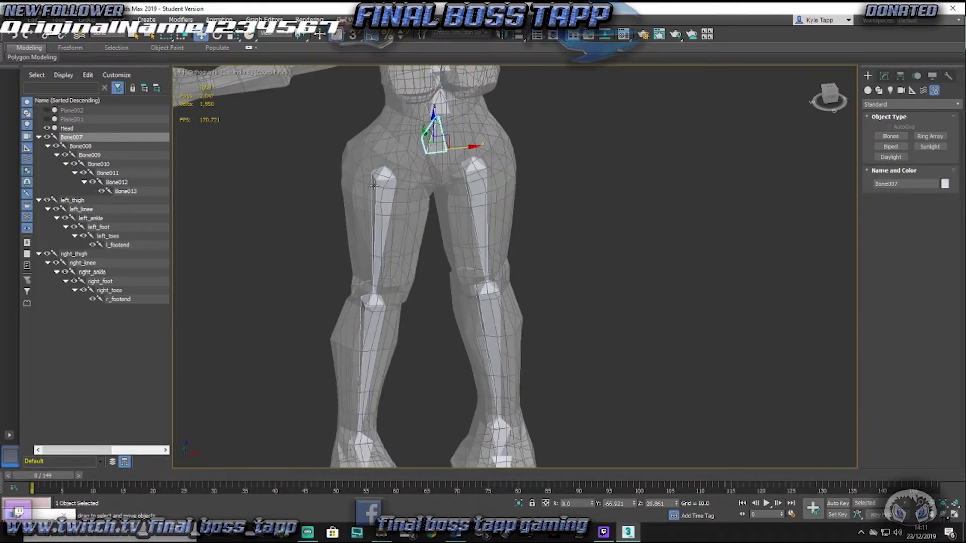
Step: Rename Bone007 through Bone010 to spine1, spine2, spine3 and spine4
{"action": "right_click", "coordinate": [72, 137]}
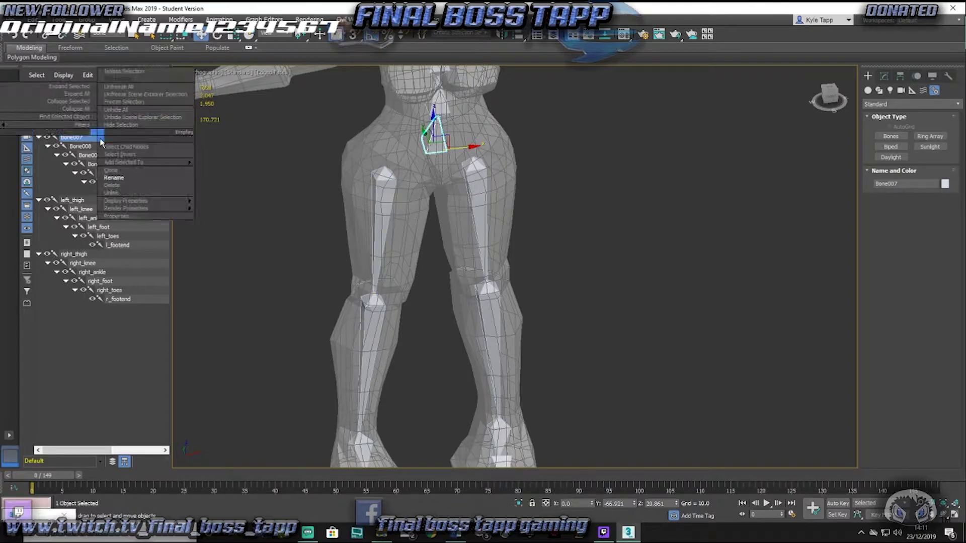
{"action": "left_click", "coordinate": [132, 179]}
{"action": "type", "text": "spine1"}
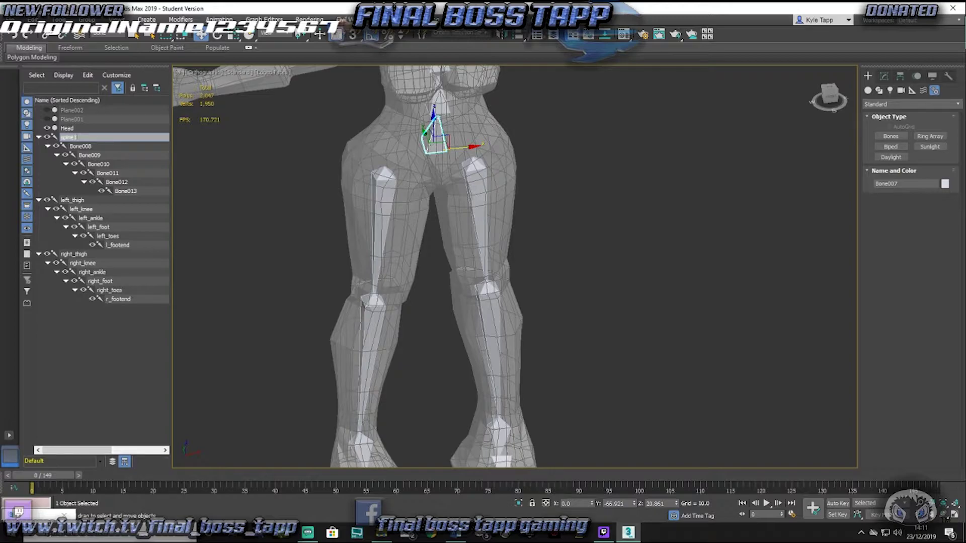
{"action": "key", "text": "Tab"}
{"action": "type", "text": "sp"}
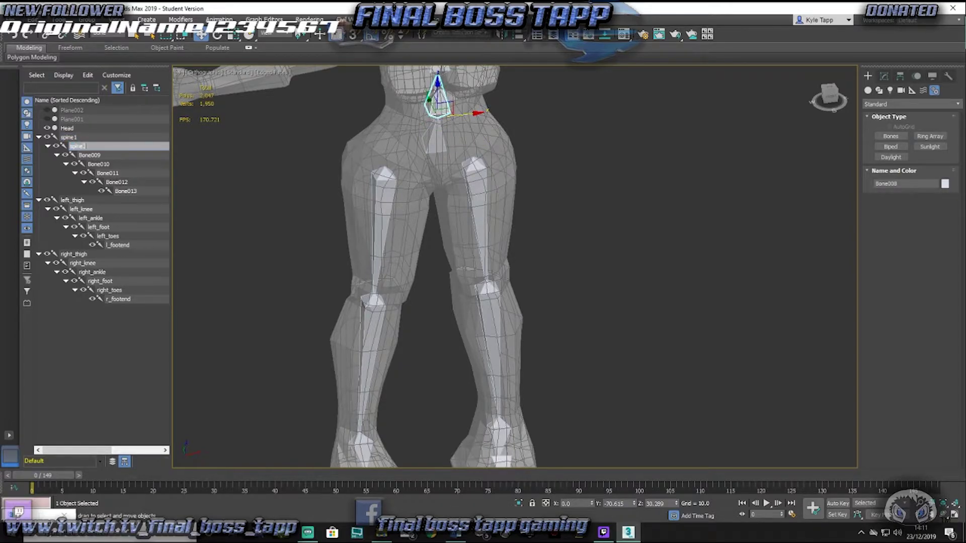
{"action": "key", "text": "Tab"}
{"action": "type", "text": "spi"}
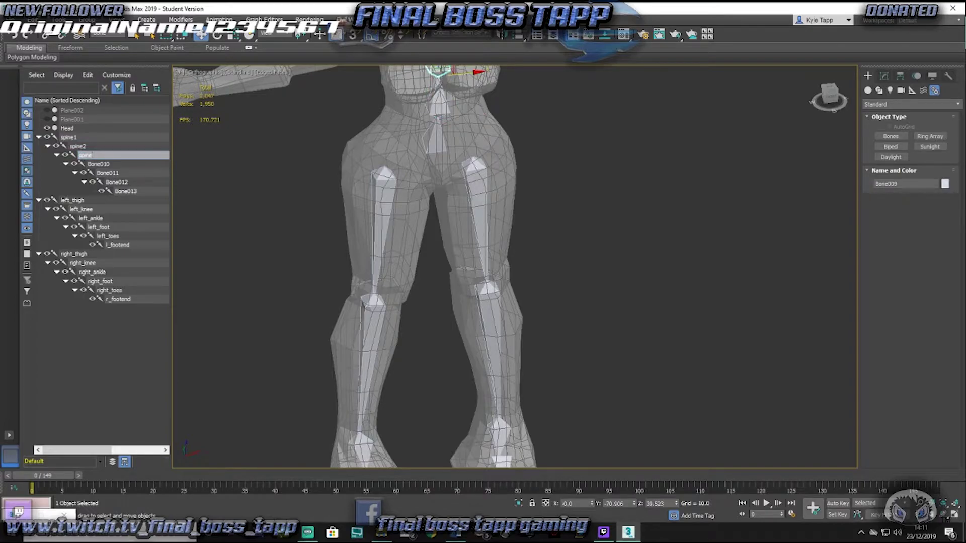
{"action": "type", "text": "ne3"}
{"action": "key", "text": "Tab"}
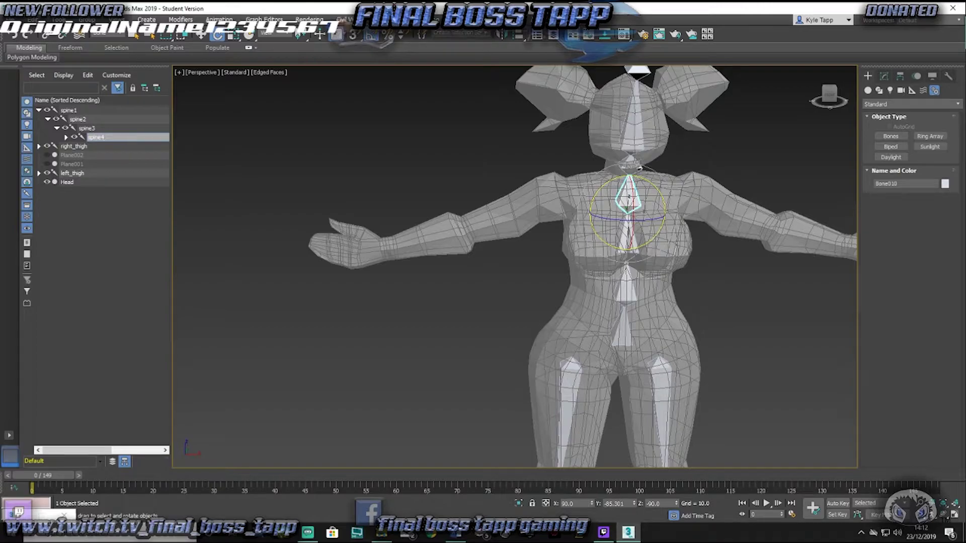
{"action": "key", "text": "Tab"}
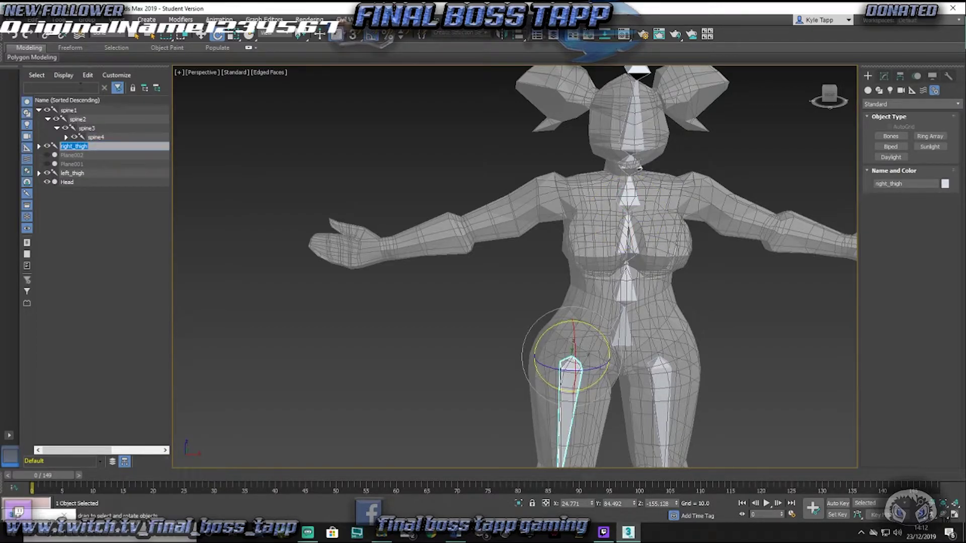
Step: Expand the full hierarchy, then rename Bone011–Bone013 to neck, head and head_end
{"action": "left_click", "coordinate": [64, 74]}
{"action": "left_click", "coordinate": [93, 208]}
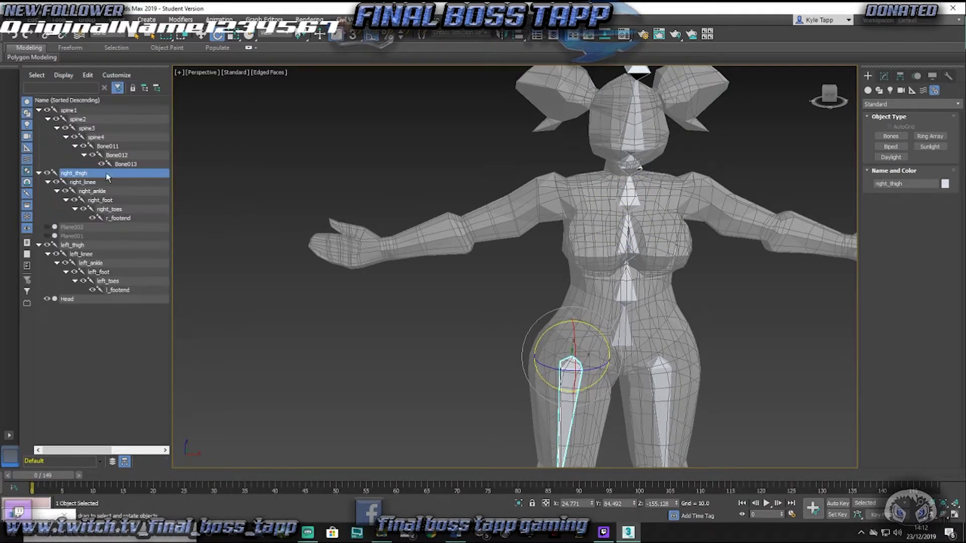
{"action": "left_click", "coordinate": [111, 147]}
{"action": "right_click", "coordinate": [112, 147]}
{"action": "left_click", "coordinate": [128, 183]}
{"action": "type", "text": "neck"}
{"action": "key", "text": "Tab"}
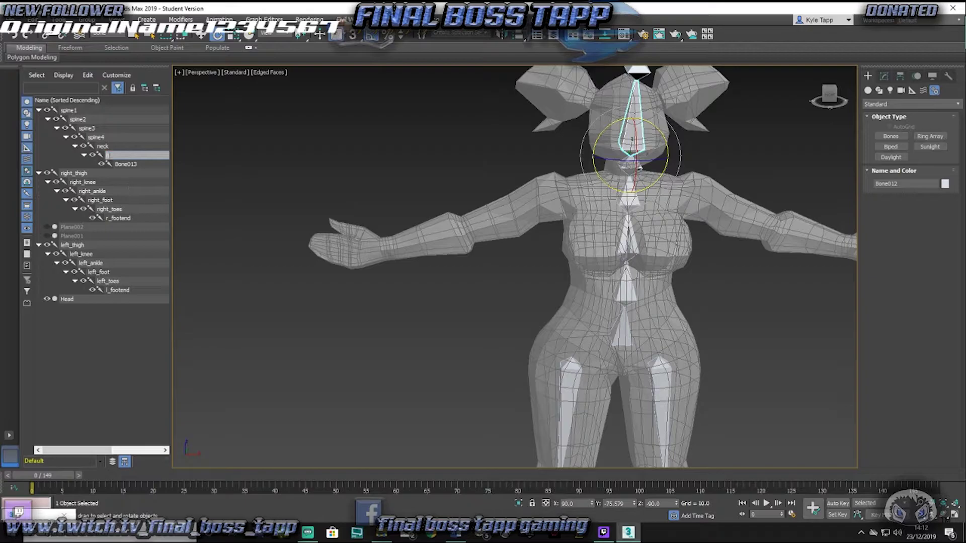
{"action": "type", "text": "head"}
{"action": "key", "text": "Tab"}
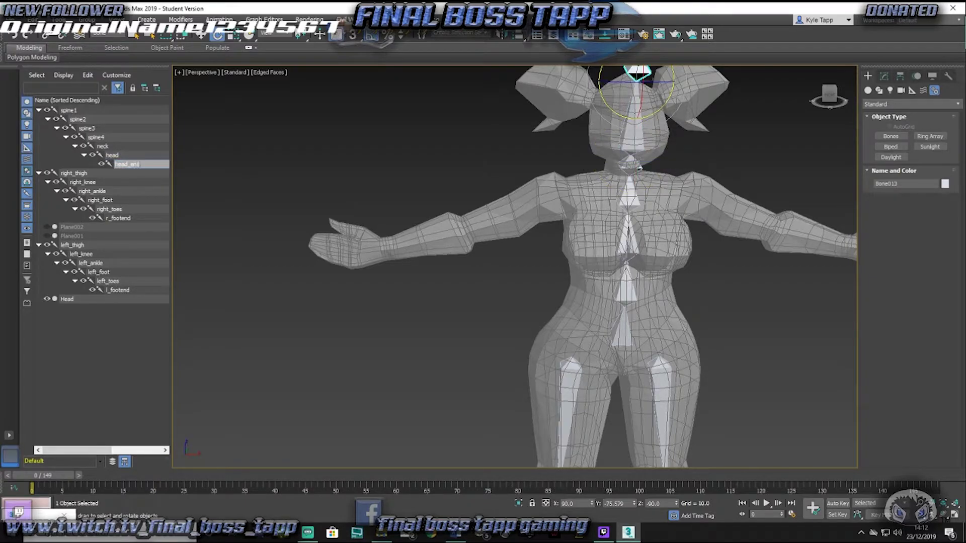
{"action": "type", "text": "head_end"}
{"action": "left_click", "coordinate": [355, 338]}
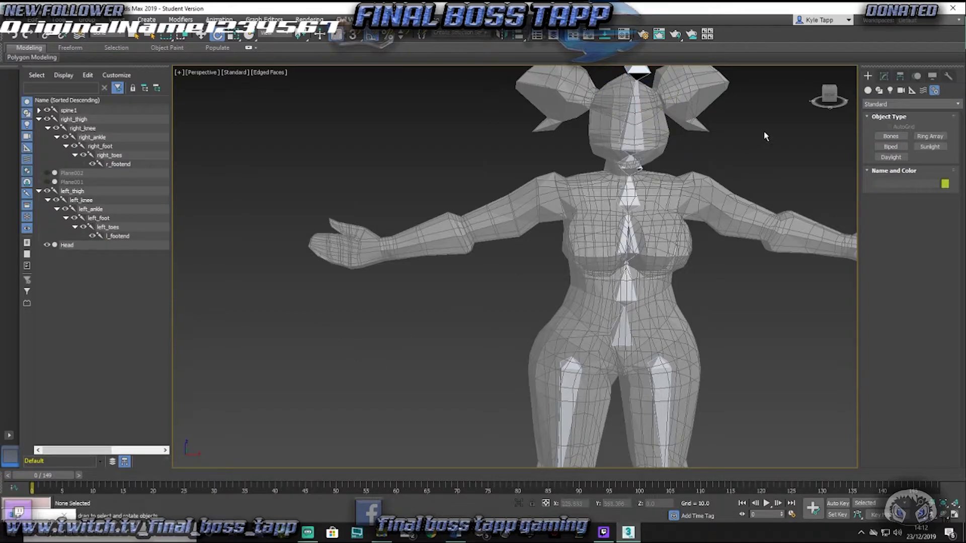
Step: Select the seven spine bones and nudge them left along X toward the torso centre
{"action": "middle_click_drag", "start_coordinate": [775, 127], "coordinate": [511, 218], "text": "alt"}
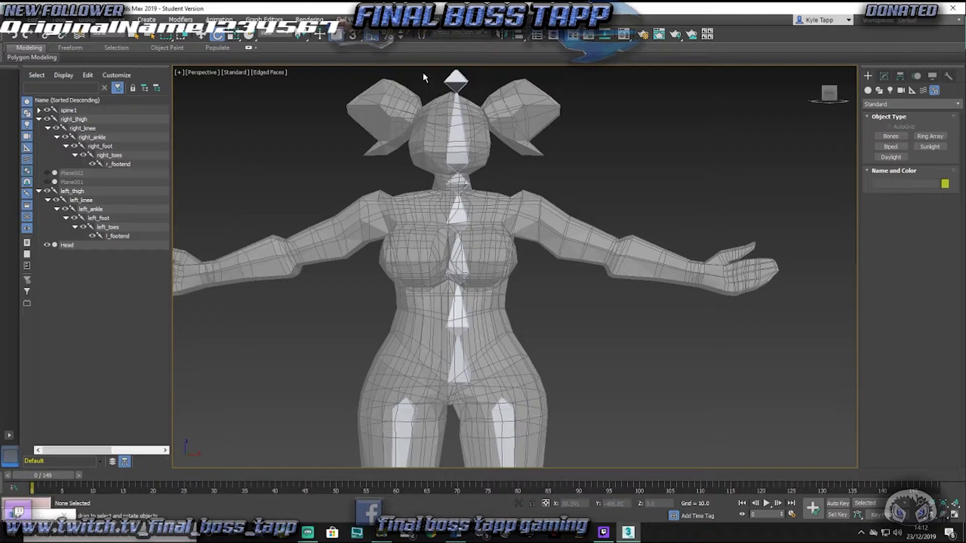
{"action": "left_click_drag", "start_coordinate": [422, 73], "coordinate": [497, 390]}
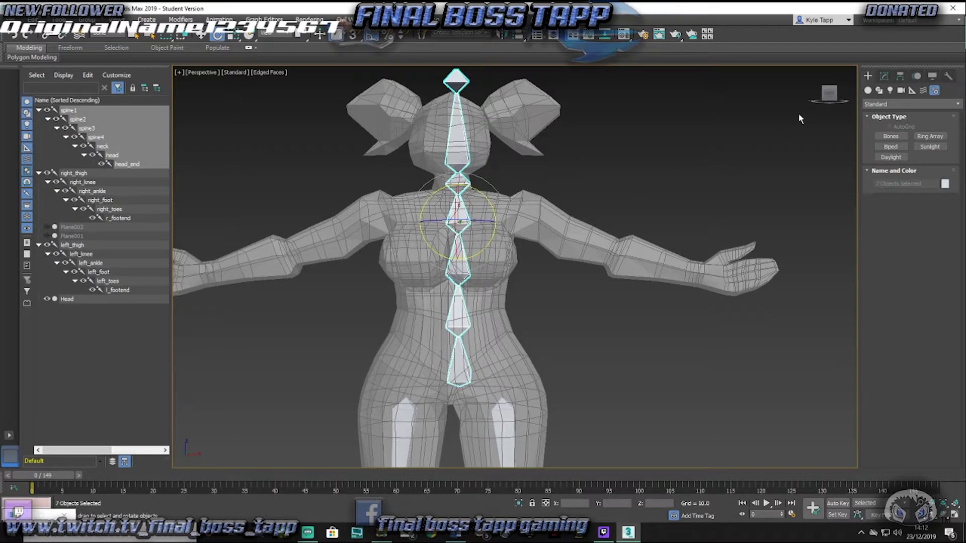
{"action": "left_click", "coordinate": [200, 34]}
{"action": "left_click_drag", "start_coordinate": [483, 223], "coordinate": [472, 225]}
{"action": "left_click", "coordinate": [588, 319]}
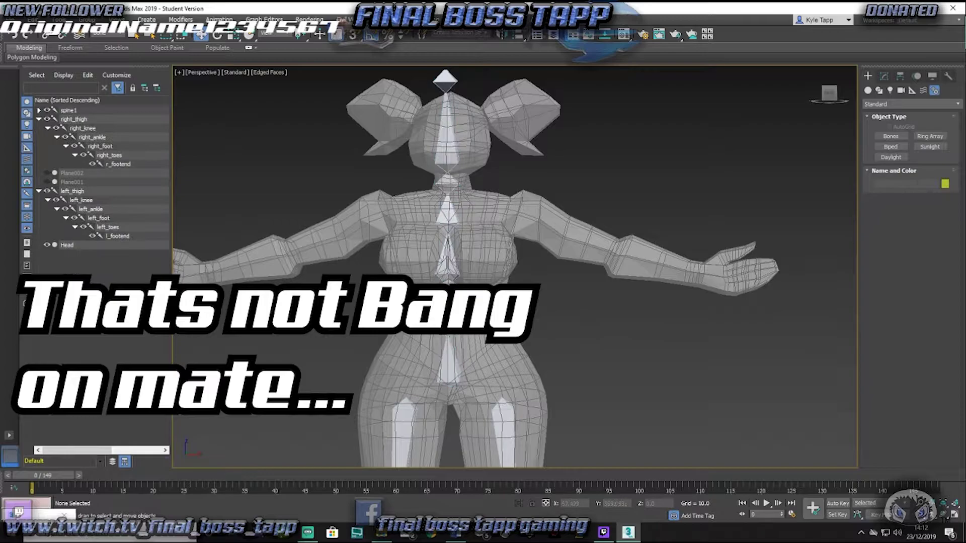
{"action": "middle_click_drag", "start_coordinate": [538, 274], "coordinate": [560, 204]}
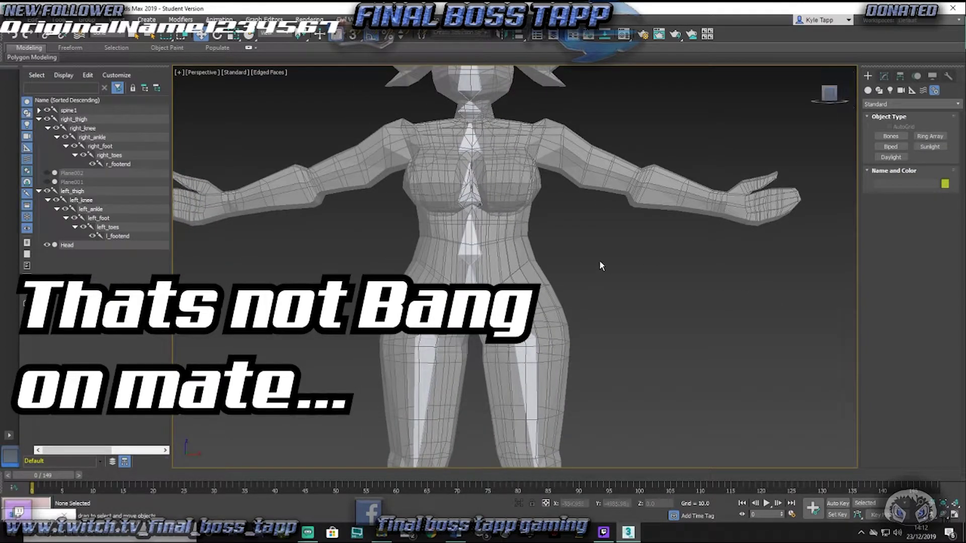
{"action": "middle_click_drag", "start_coordinate": [599, 261], "coordinate": [509, 275]}
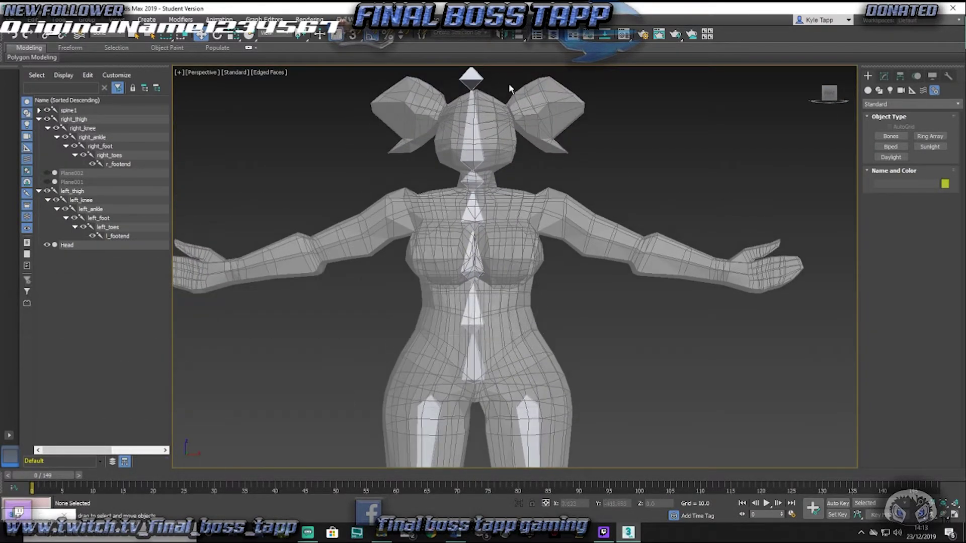
{"action": "left_click_drag", "start_coordinate": [459, 393], "coordinate": [460, 394]}
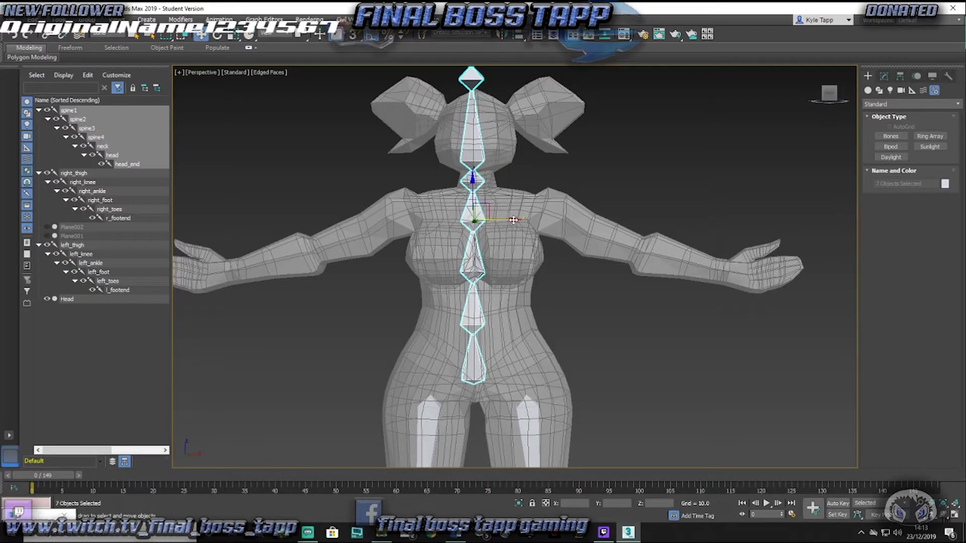
{"action": "left_click_drag", "start_coordinate": [514, 219], "coordinate": [515, 218]}
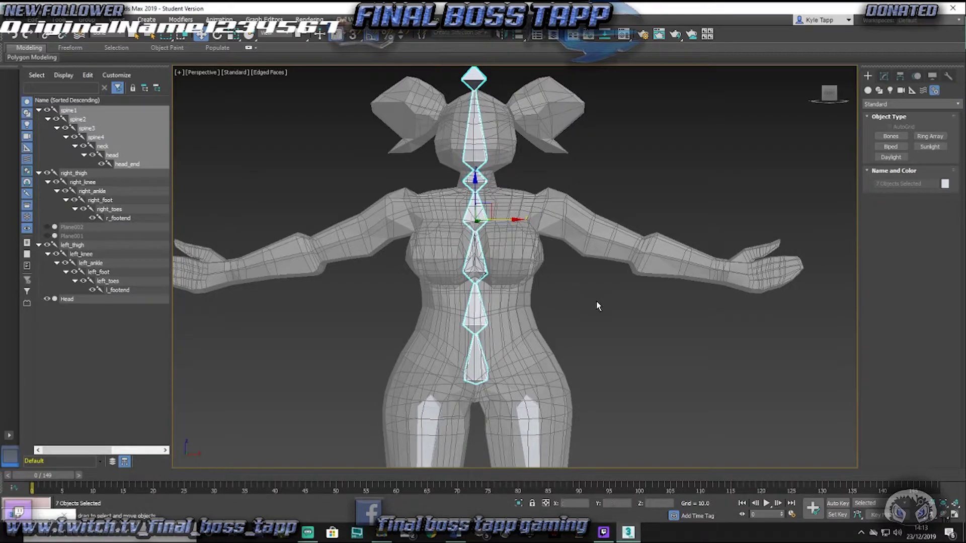
{"action": "left_click", "coordinate": [598, 332]}
Step: From a straight front view, shift the spine chain left to centre it, then check it from an orbited view
{"action": "mouse_move", "coordinate": [571, 316]}
{"action": "middle_mouse_down", "text": "alt"}
{"action": "mouse_move", "coordinate": [665, 327]}
{"action": "mouse_move", "coordinate": [572, 323]}
{"action": "middle_mouse_up", "text": "alt"}
{"action": "left_click", "coordinate": [830, 95]}
{"action": "left_click_drag", "start_coordinate": [457, 75], "coordinate": [512, 222]}
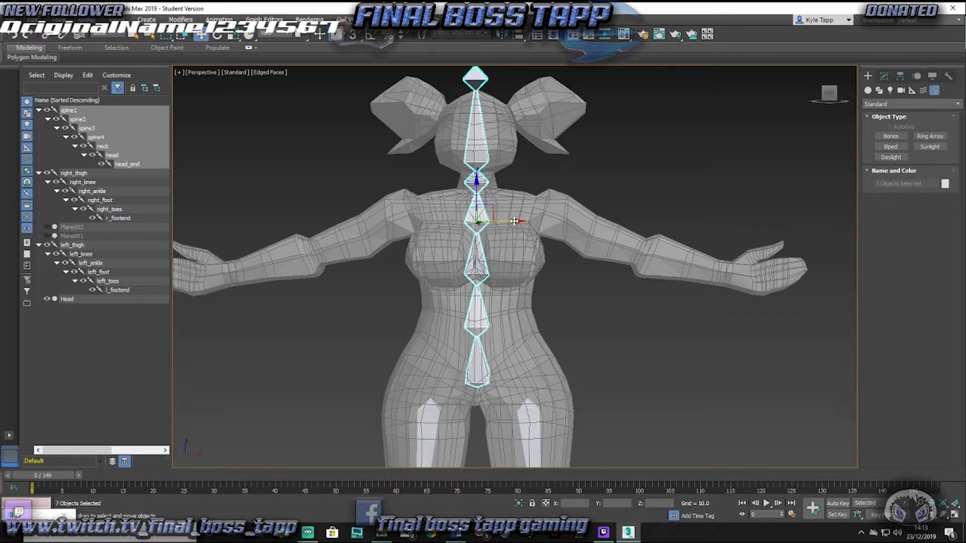
{"action": "left_click_drag", "start_coordinate": [513, 222], "coordinate": [514, 222]}
{"action": "left_click", "coordinate": [615, 164]}
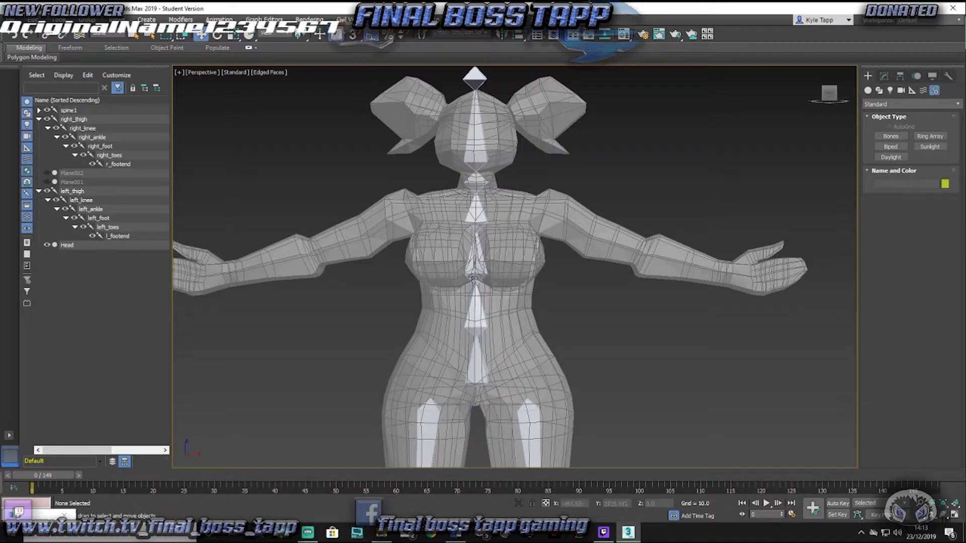
{"action": "mouse_move", "coordinate": [416, 279]}
{"action": "middle_mouse_down", "text": "alt"}
{"action": "mouse_move", "coordinate": [508, 281]}
{"action": "mouse_move", "coordinate": [429, 286]}
{"action": "middle_mouse_up", "text": "alt"}
{"action": "left_click", "coordinate": [891, 136]}
{"action": "middle_click_drag", "start_coordinate": [564, 217], "coordinate": [587, 214], "text": "alt"}
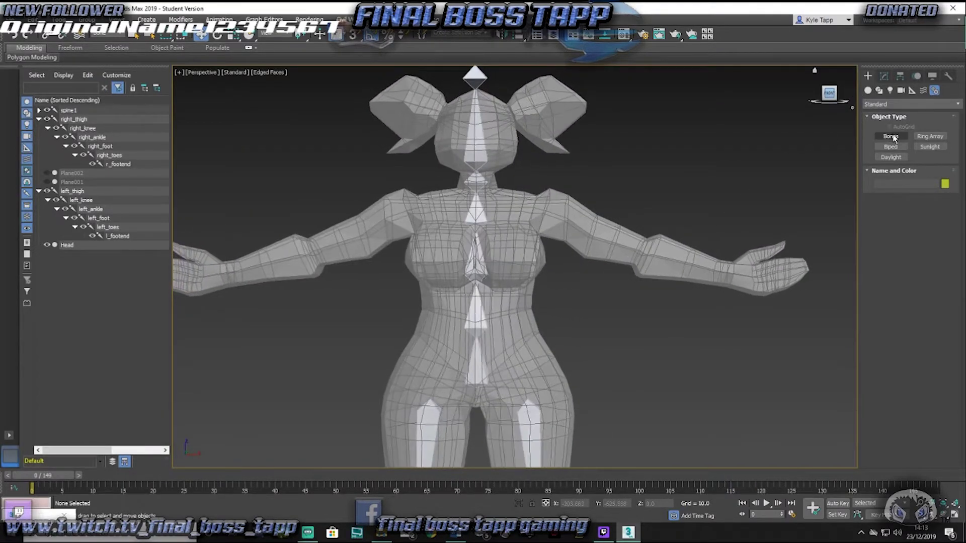
{"action": "left_click", "coordinate": [497, 209]}
{"action": "left_click", "coordinate": [511, 209]}
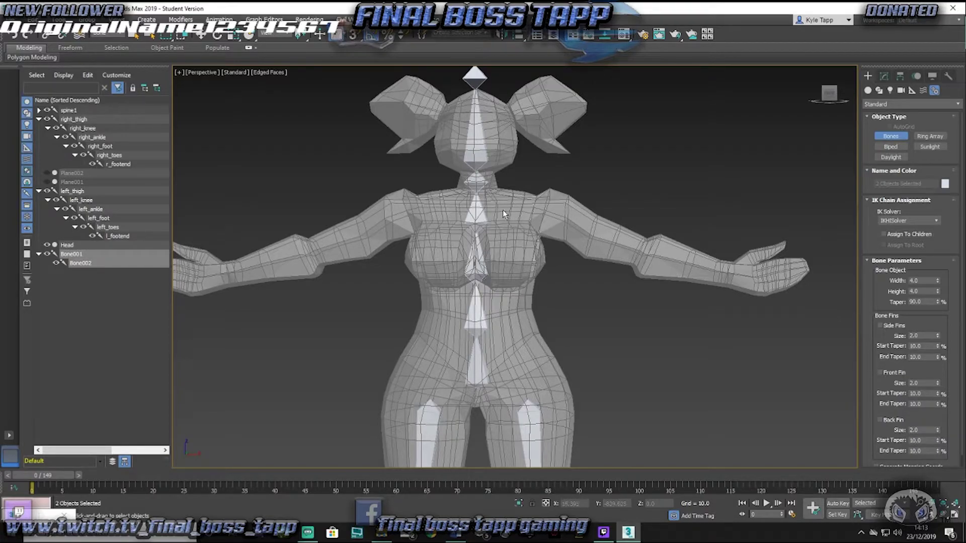
{"action": "left_click", "coordinate": [511, 209]}
{"action": "left_click", "coordinate": [520, 208]}
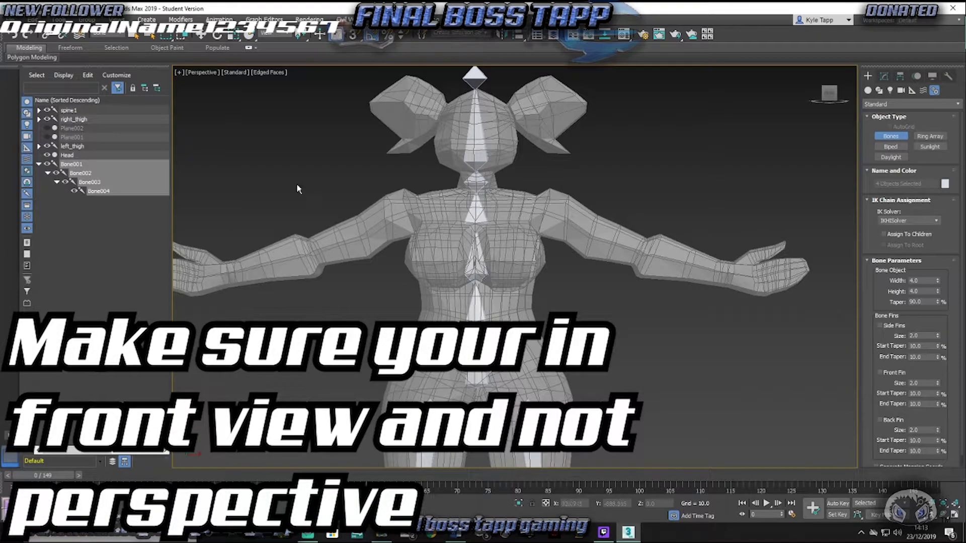
{"action": "right_click", "coordinate": [277, 187]}
{"action": "key", "text": "ctrl+z"}
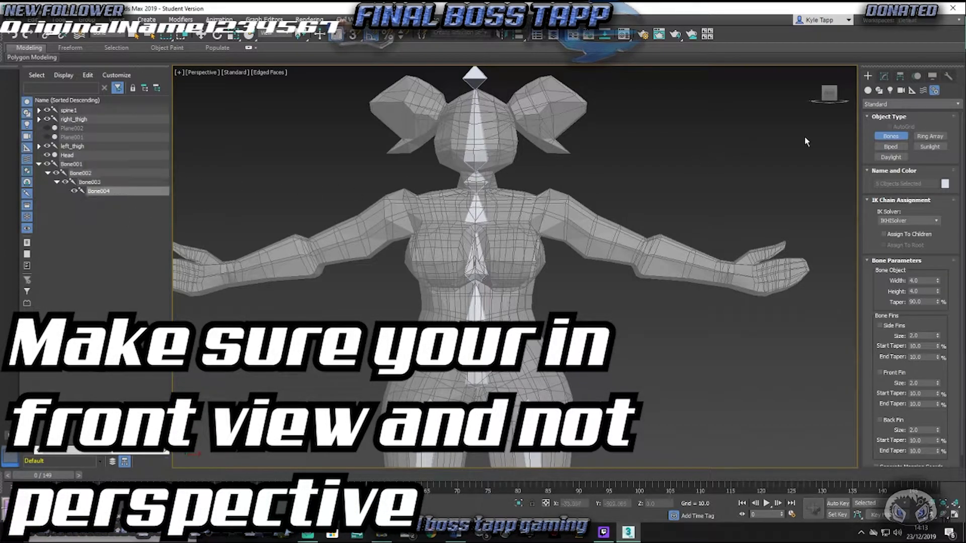
{"action": "left_click", "coordinate": [71, 165]}
{"action": "key", "text": "Delete"}
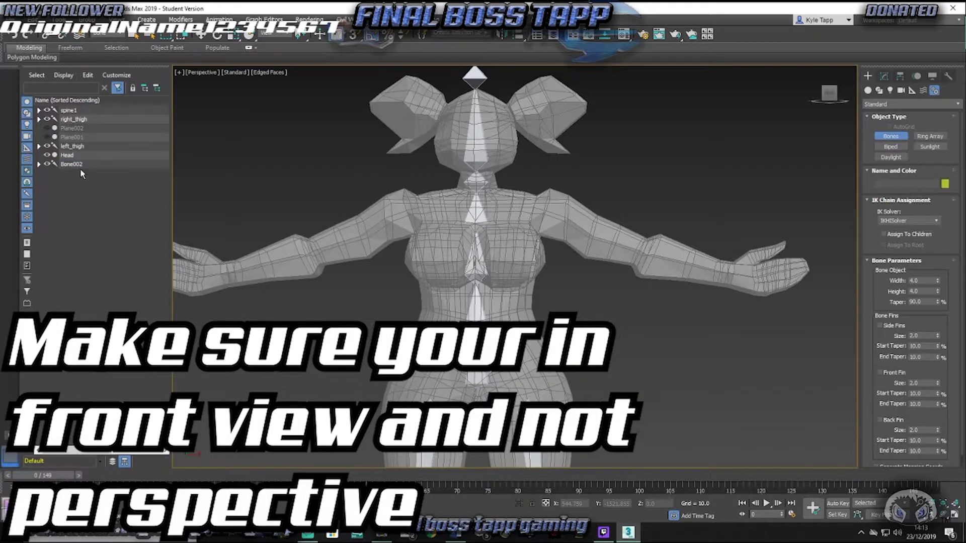
{"action": "left_click", "coordinate": [79, 166]}
{"action": "left_click", "coordinate": [109, 180]}
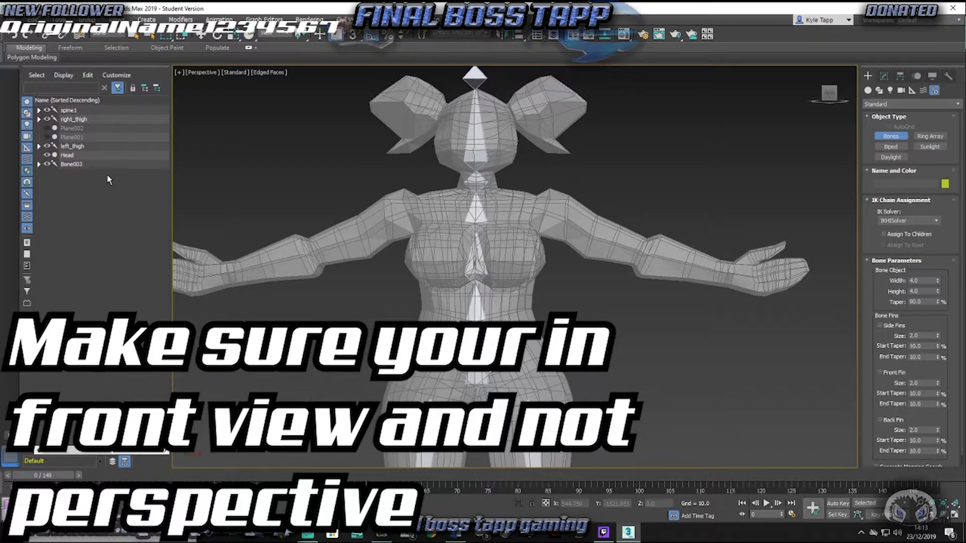
{"action": "left_click", "coordinate": [73, 166]}
{"action": "key", "text": "Delete"}
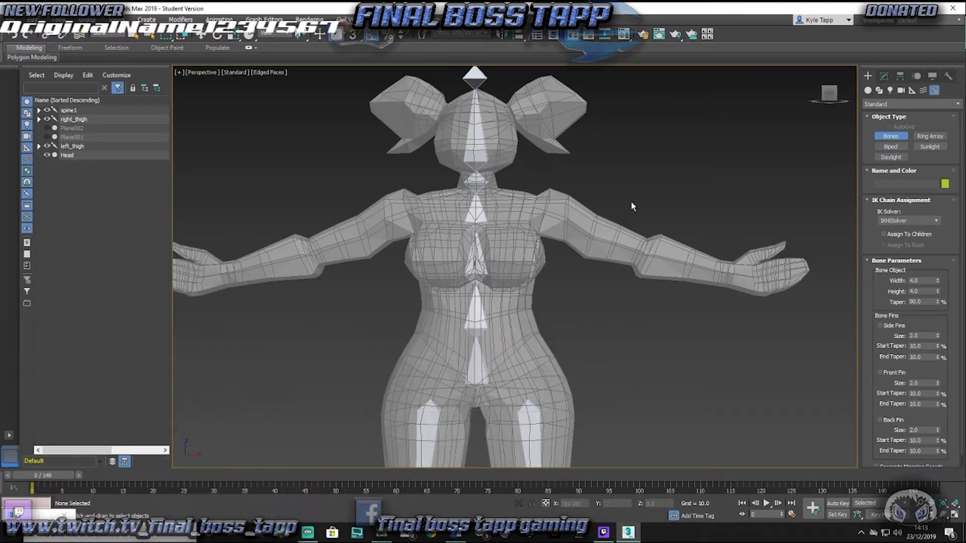
{"action": "scroll", "coordinate": [647, 278], "scroll_direction": "down", "scroll_amount": 5}
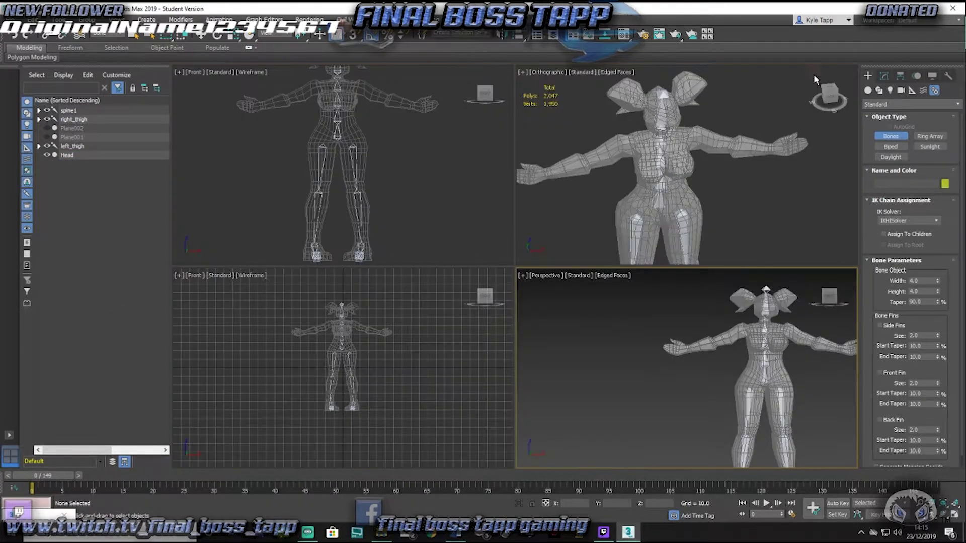
Step: Switch the upper-right viewport to Front, maximize it and frame the whole arm and hand
{"action": "left_click", "coordinate": [830, 99]}
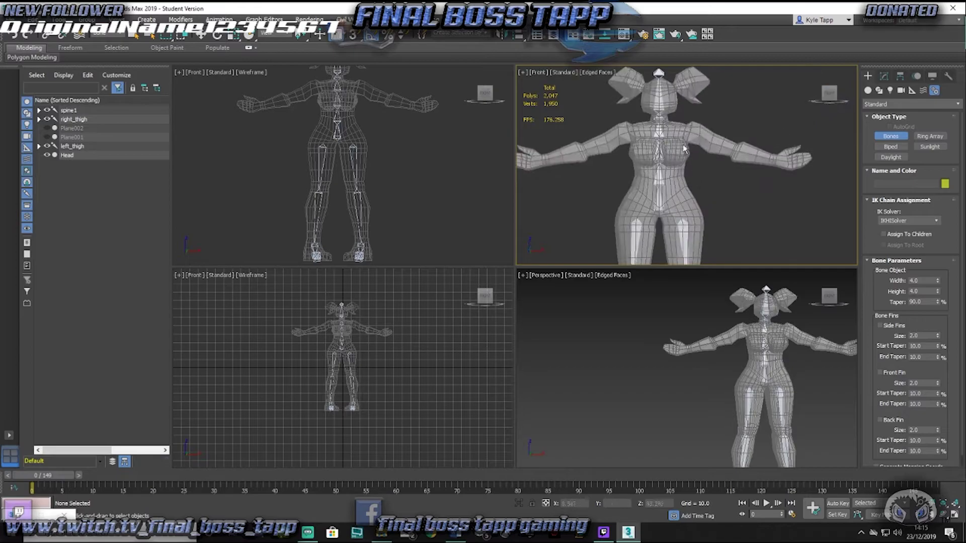
{"action": "scroll", "coordinate": [674, 146], "scroll_direction": "up", "scroll_amount": 3}
{"action": "scroll", "coordinate": [675, 146], "scroll_direction": "up", "scroll_amount": 2}
{"action": "middle_click_drag", "start_coordinate": [675, 146], "coordinate": [715, 180]}
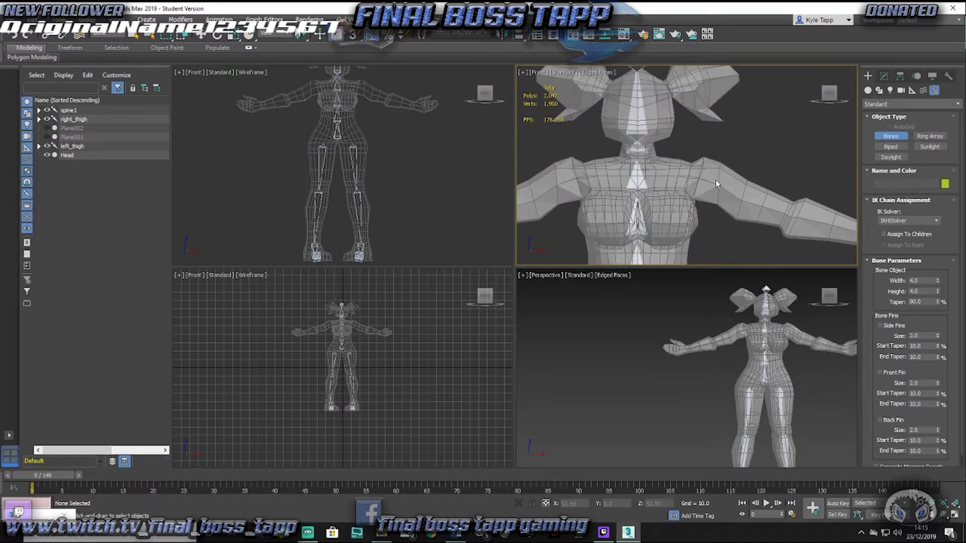
{"action": "left_click", "coordinate": [657, 175]}
{"action": "right_click", "coordinate": [673, 179]}
{"action": "key", "text": "alt+w"}
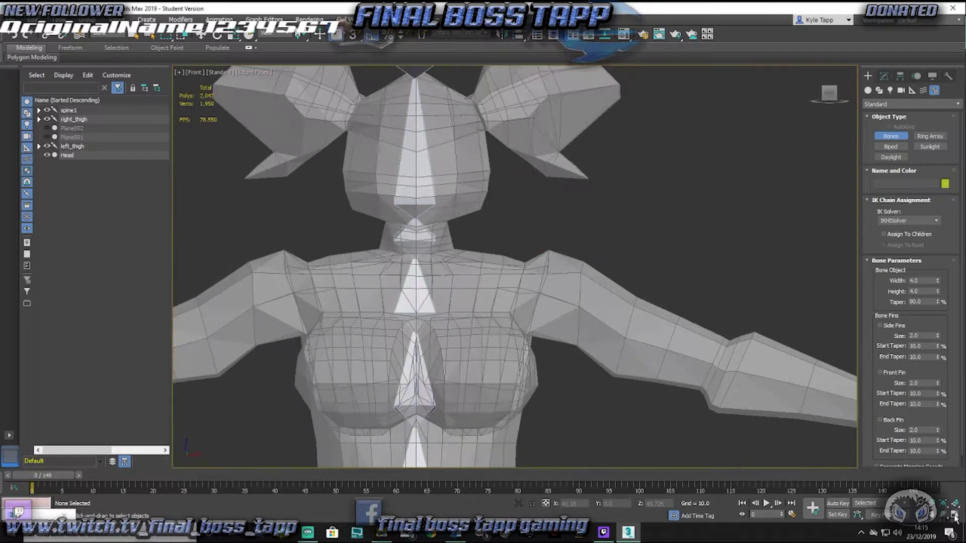
{"action": "scroll", "coordinate": [496, 326], "scroll_direction": "down", "scroll_amount": 2}
{"action": "middle_click_drag", "start_coordinate": [496, 320], "coordinate": [410, 274]}
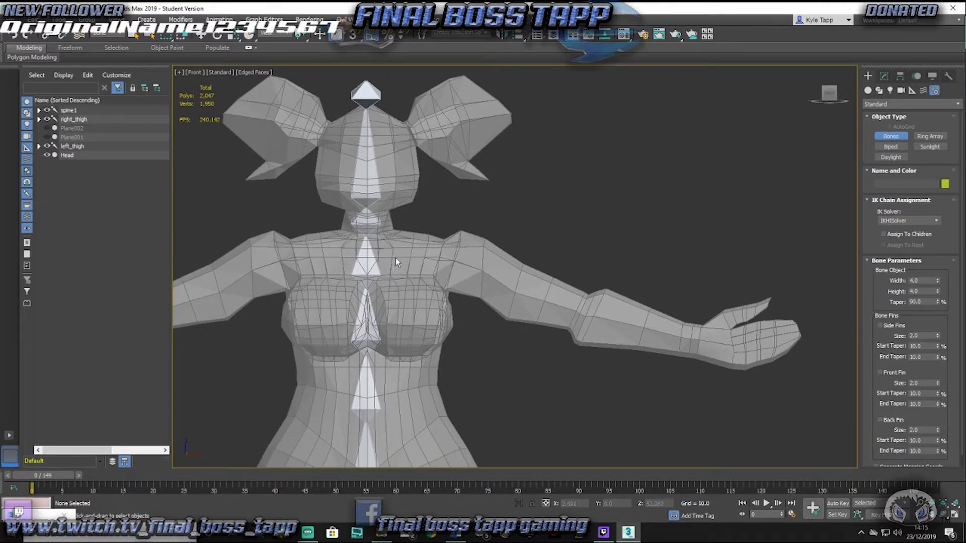
Step: Draw the arm bone chain from chest through shoulder, elbow, wrist and palm to the fingertip
{"action": "left_click", "coordinate": [392, 258]}
{"action": "left_click", "coordinate": [430, 255]}
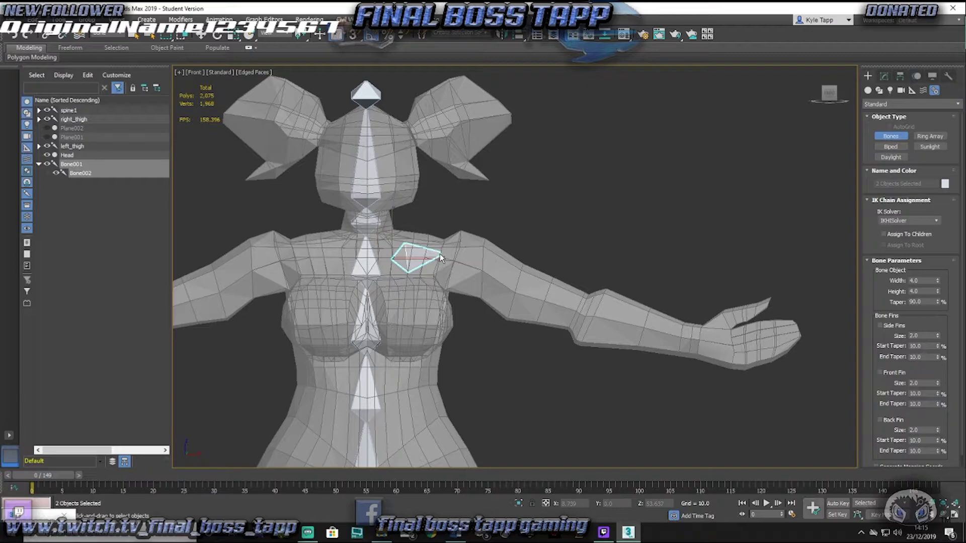
{"action": "left_click", "coordinate": [440, 258]}
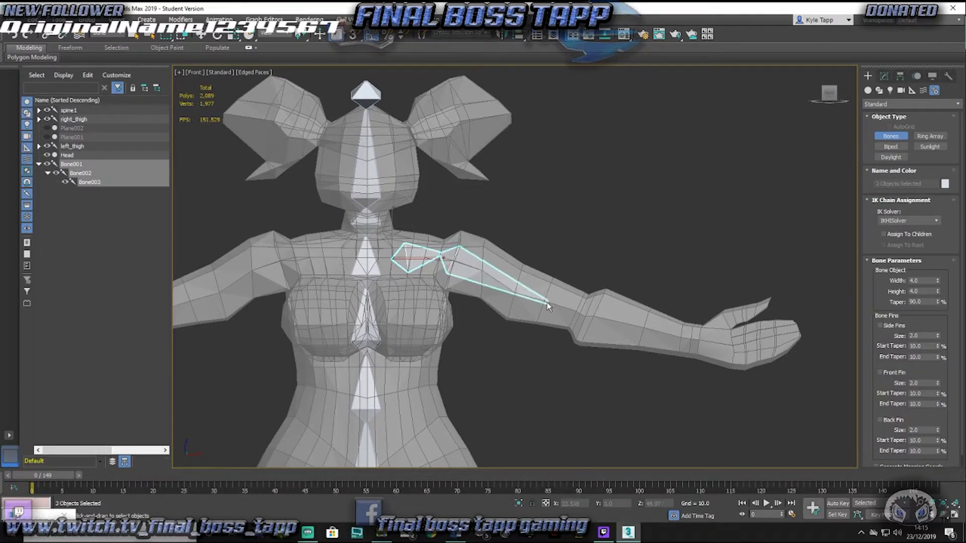
{"action": "left_click", "coordinate": [579, 312]}
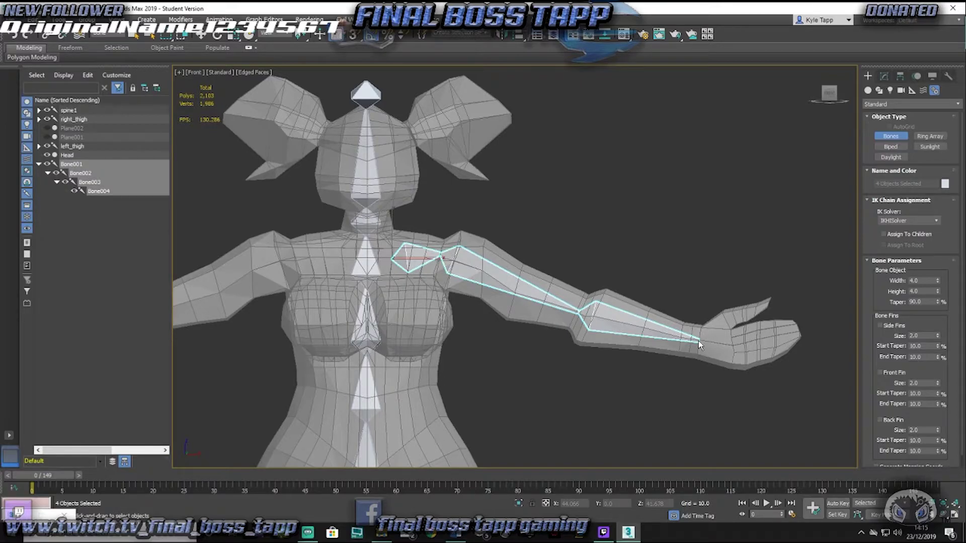
{"action": "left_click", "coordinate": [699, 340]}
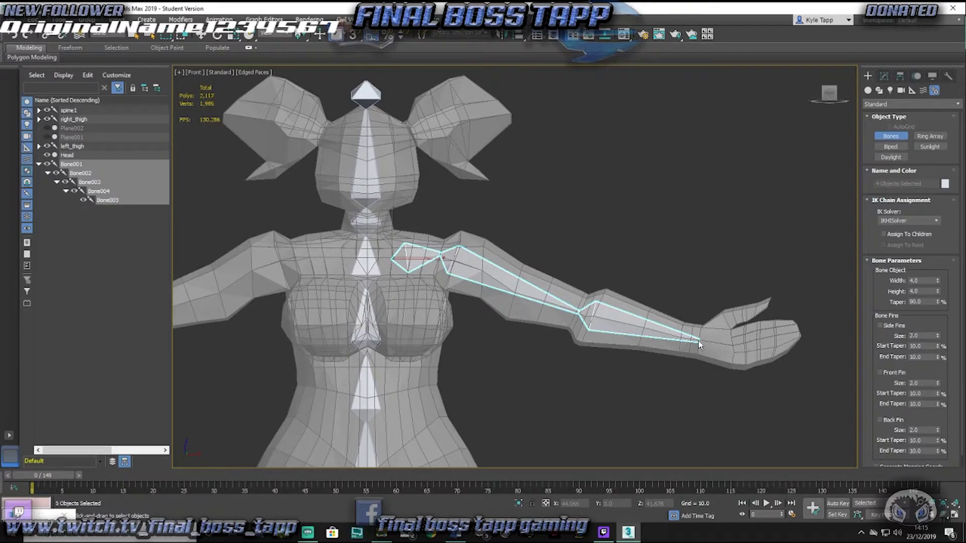
{"action": "left_click", "coordinate": [741, 346]}
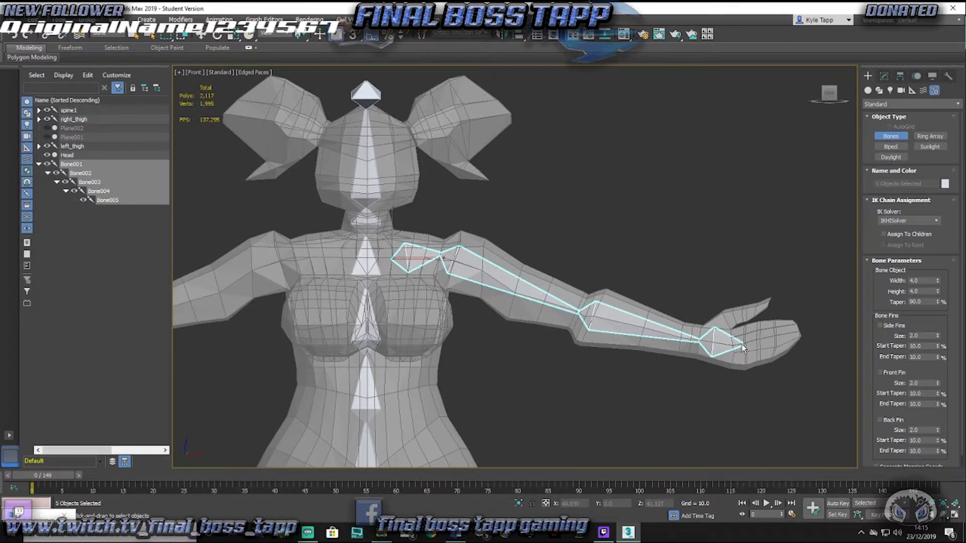
{"action": "left_click", "coordinate": [774, 338]}
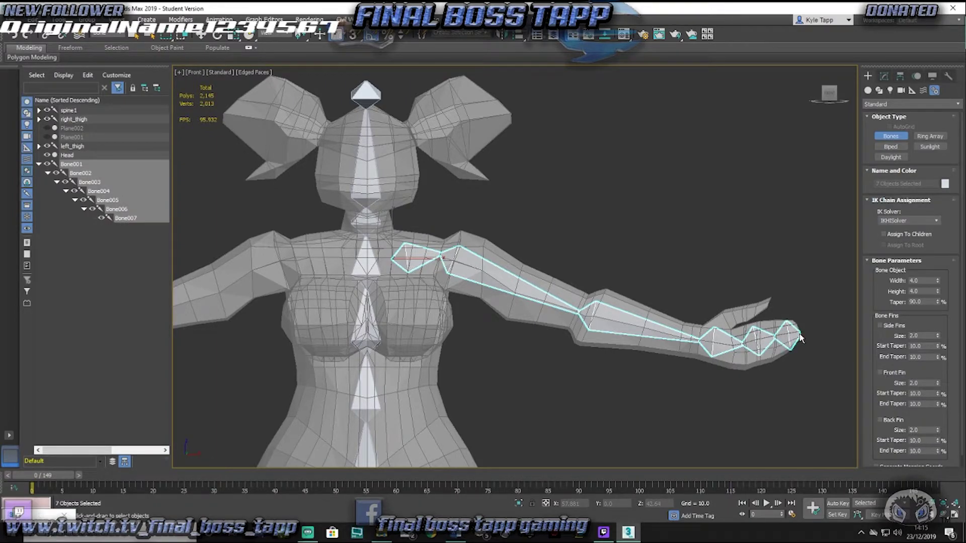
{"action": "left_click", "coordinate": [800, 338]}
{"action": "right_click", "coordinate": [800, 338]}
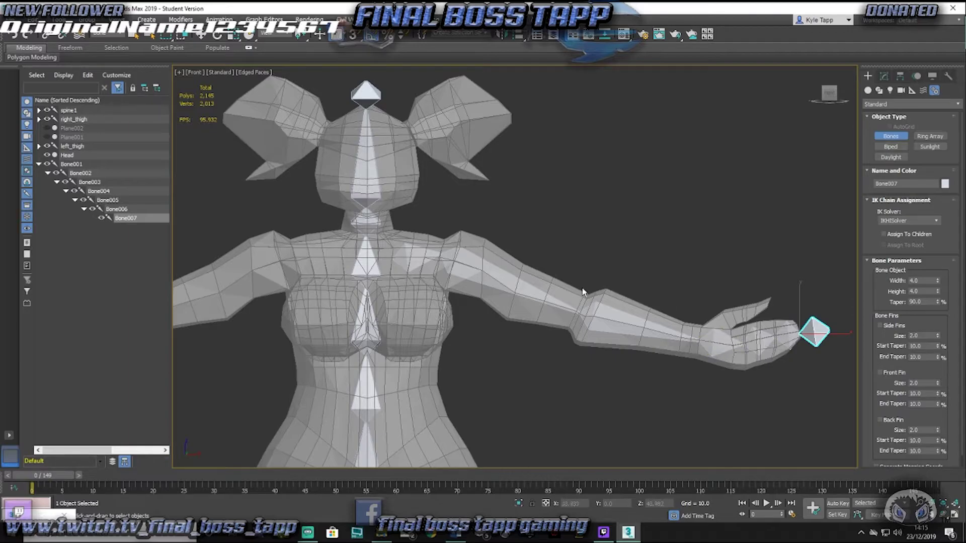
Step: Select all the arm chain bones, including the shoulder bone
{"action": "scroll", "coordinate": [434, 314], "scroll_direction": "down", "scroll_amount": 3}
{"action": "middle_click_drag", "start_coordinate": [433, 314], "coordinate": [485, 244]}
{"action": "left_click", "coordinate": [200, 35]}
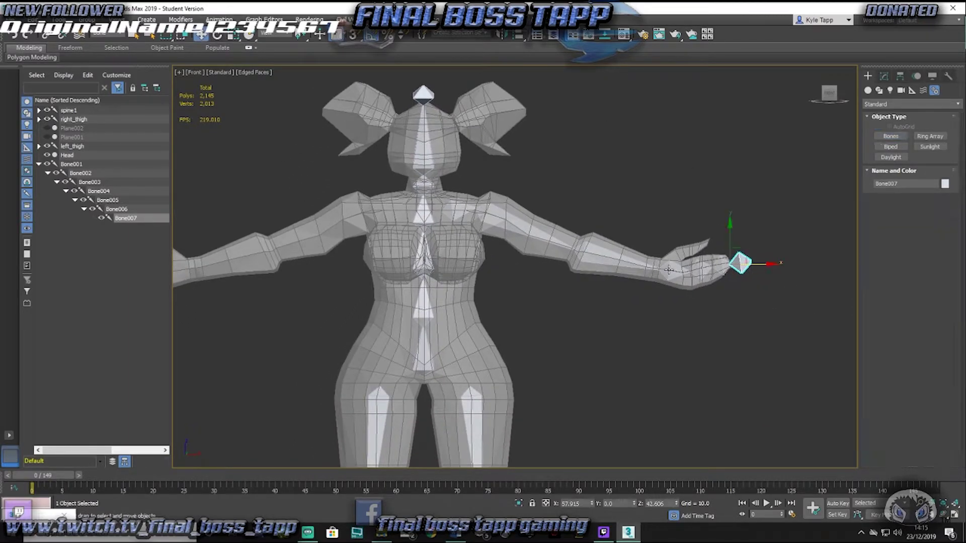
{"action": "left_click_drag", "start_coordinate": [577, 184], "coordinate": [503, 162]}
{"action": "left_click", "coordinate": [456, 211], "text": "ctrl"}
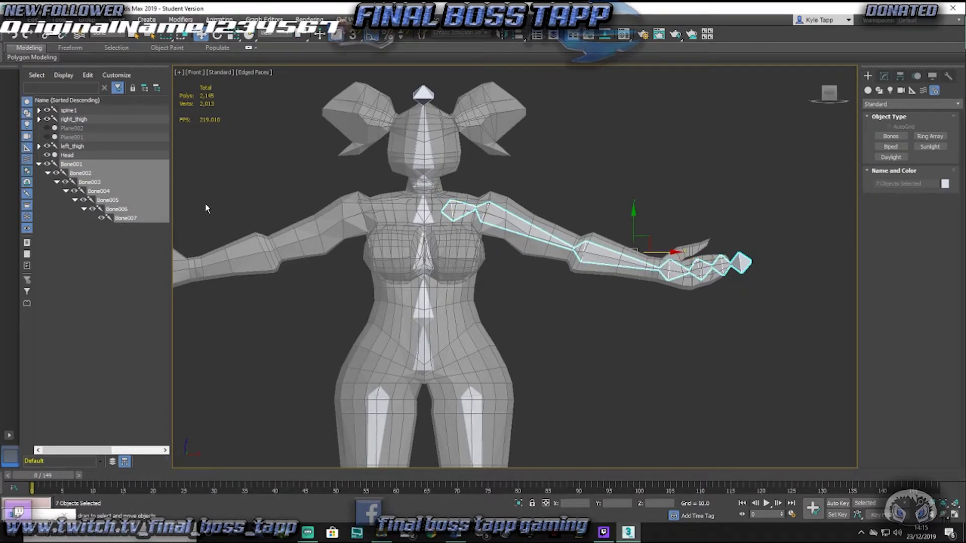
Step: Mirror the arm bones with Bone Tools to place a copy in the other arm
{"action": "left_click", "coordinate": [20, 514]}
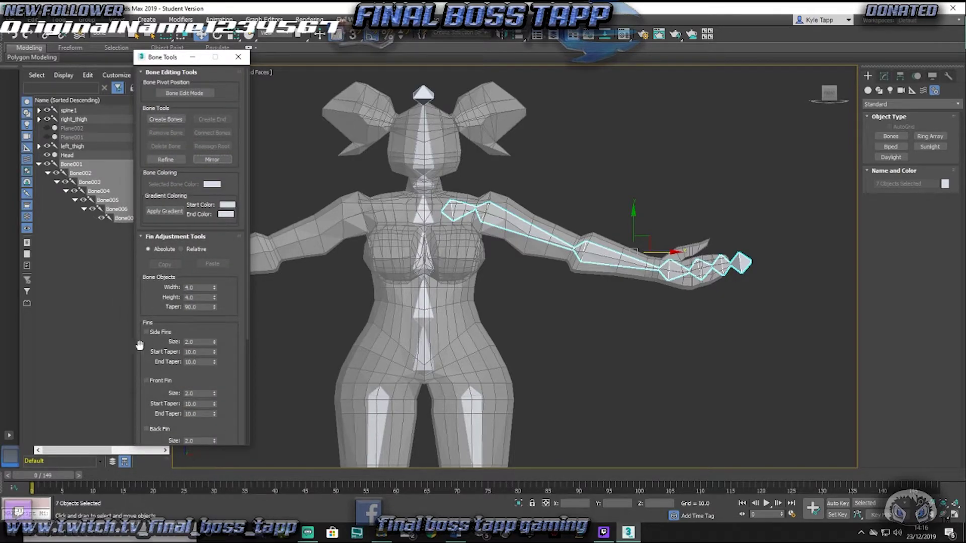
{"action": "left_click", "coordinate": [220, 20]}
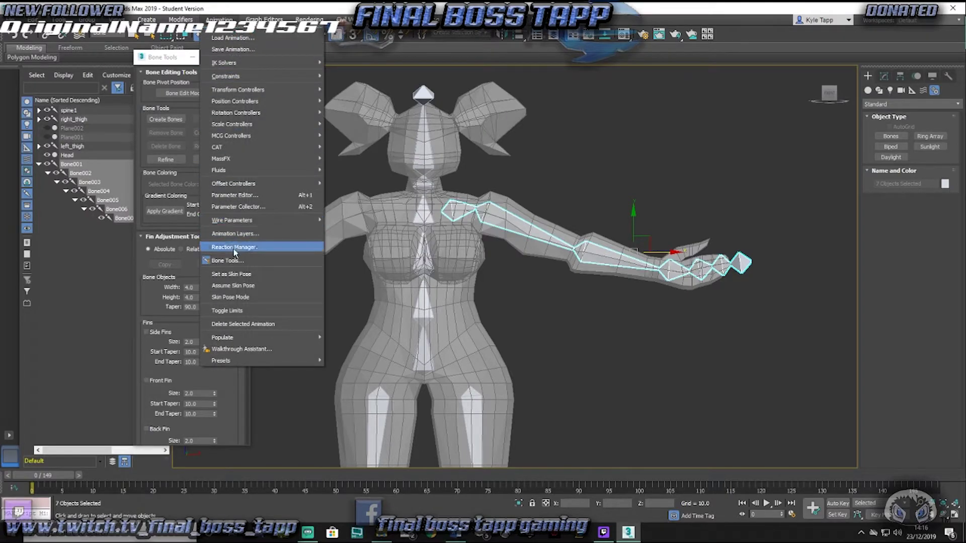
{"action": "left_click", "coordinate": [222, 21]}
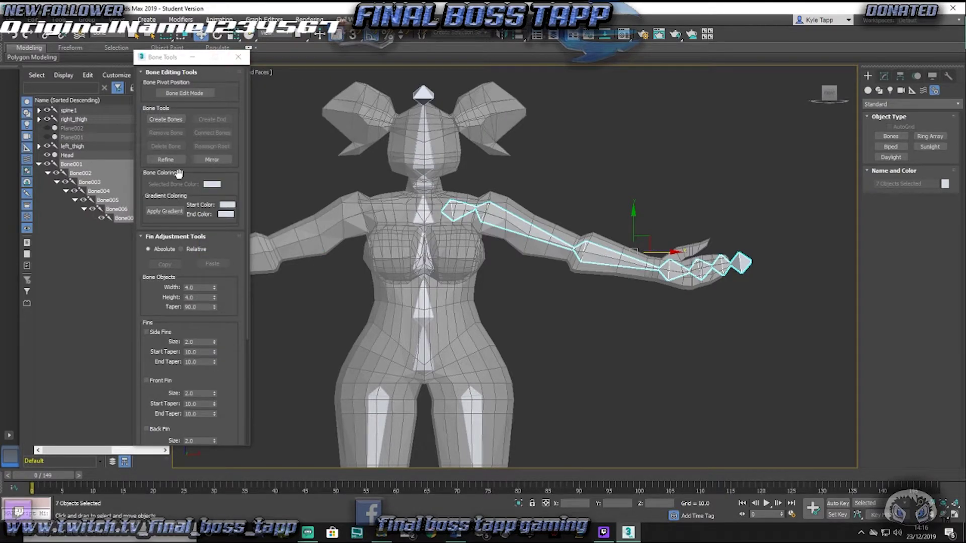
{"action": "left_click", "coordinate": [206, 160]}
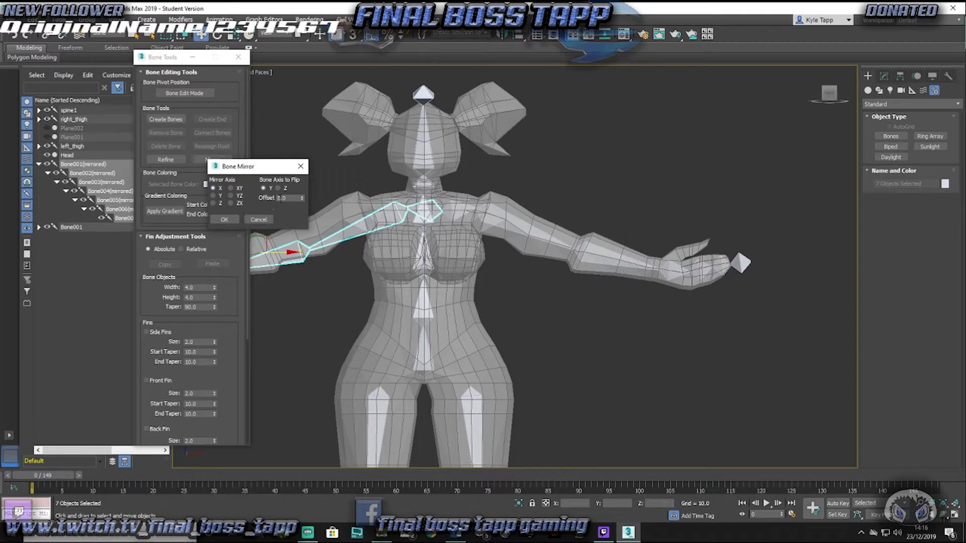
{"action": "left_click_drag", "start_coordinate": [302, 197], "coordinate": [302, 200]}
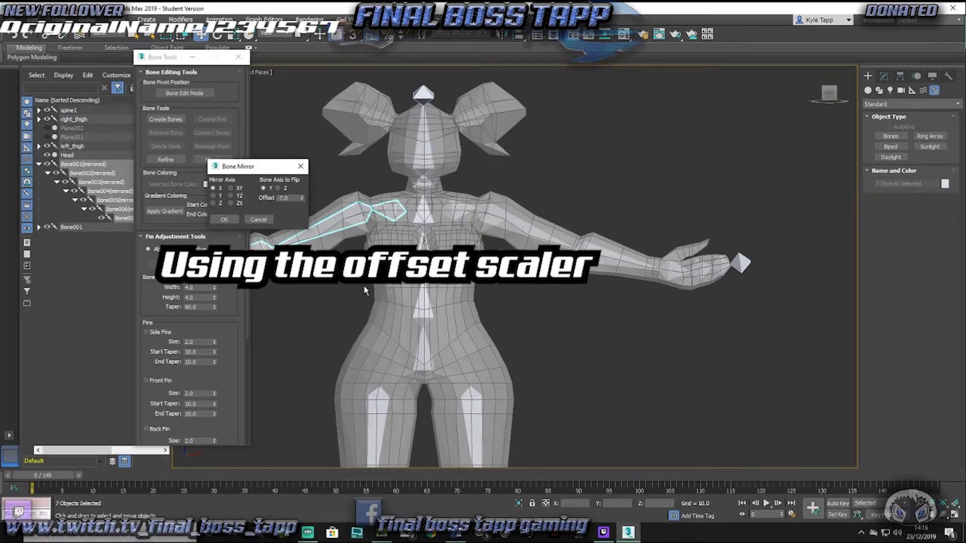
{"action": "left_click", "coordinate": [233, 219]}
{"action": "middle_click_drag", "start_coordinate": [297, 291], "coordinate": [372, 284]}
{"action": "left_click", "coordinate": [630, 335]}
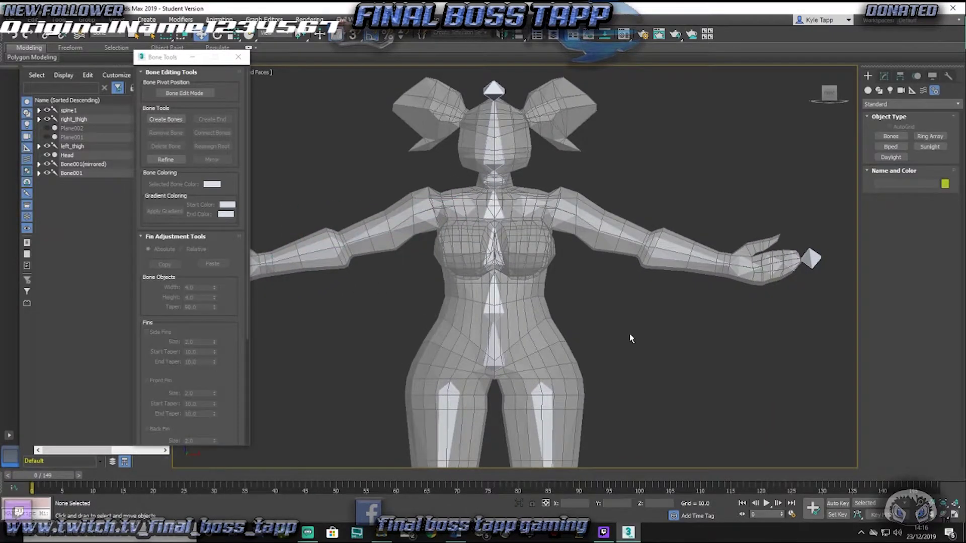
{"action": "scroll", "coordinate": [590, 310], "scroll_direction": "down", "scroll_amount": 3}
{"action": "middle_click_drag", "start_coordinate": [585, 323], "coordinate": [586, 240]}
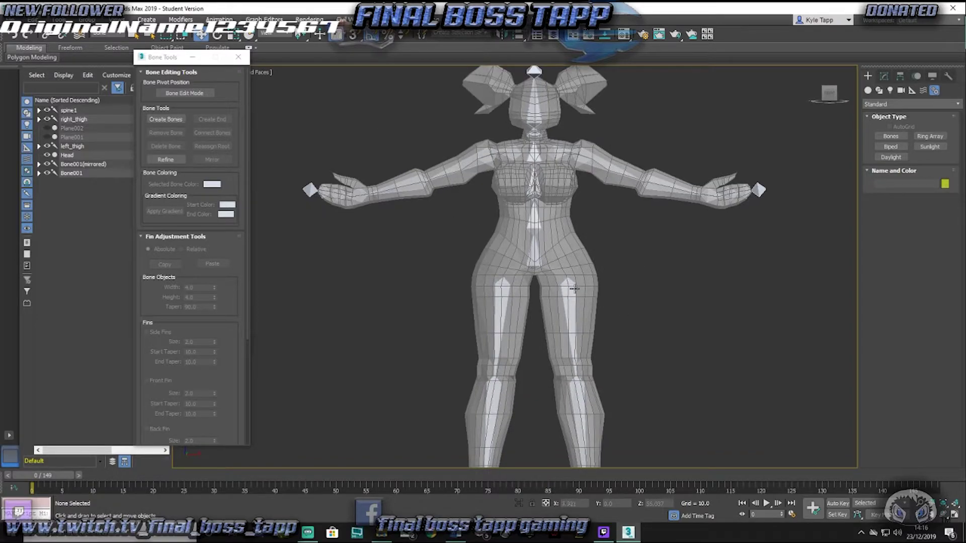
Step: Minimize Bone Tools and expand all branches in the Scene Explorer
{"action": "left_click", "coordinate": [195, 59]}
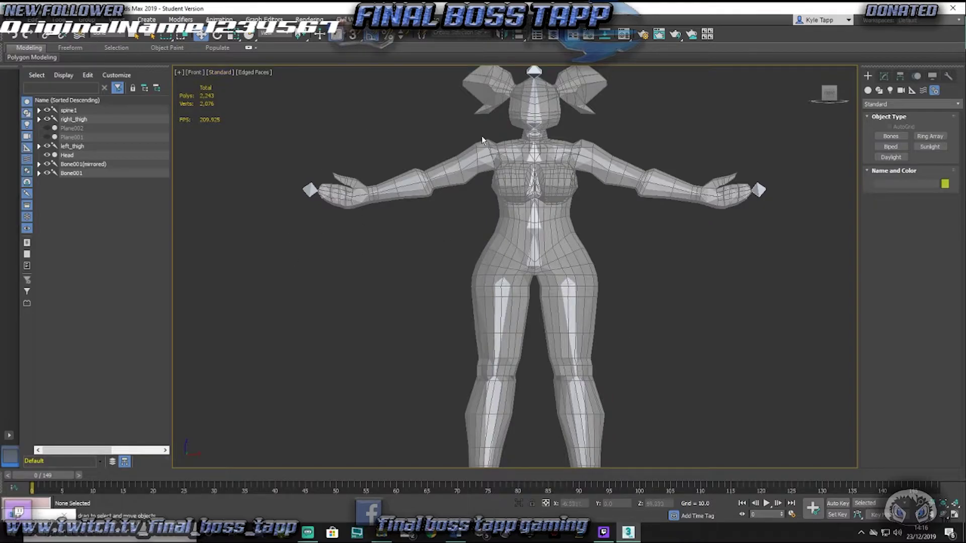
{"action": "middle_click_drag", "start_coordinate": [468, 276], "coordinate": [403, 237]}
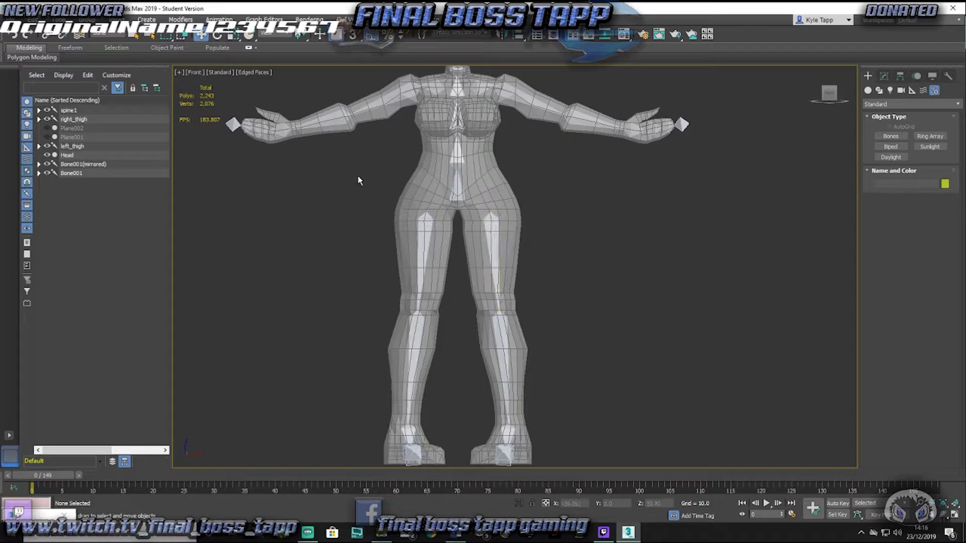
{"action": "middle_click_drag", "start_coordinate": [358, 176], "coordinate": [331, 250]}
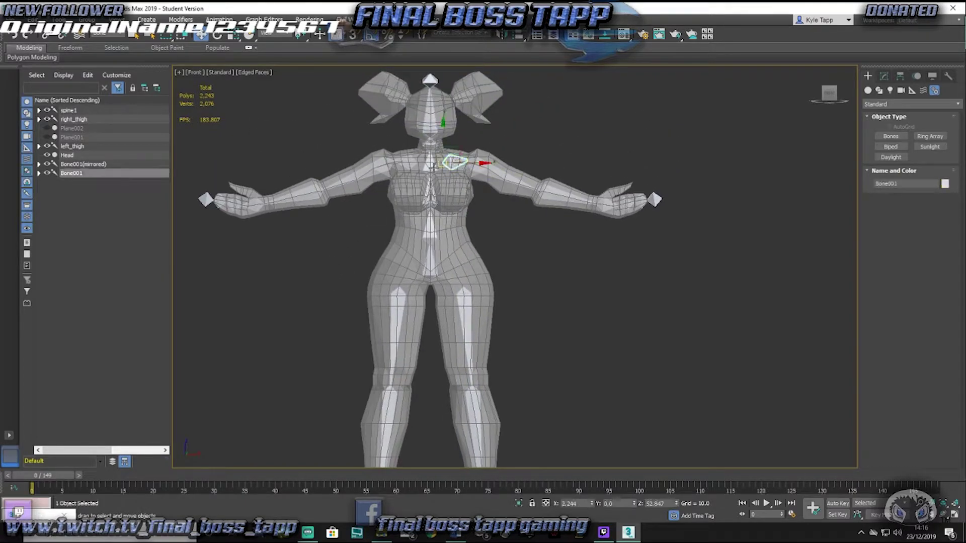
{"action": "left_click", "coordinate": [63, 75]}
{"action": "left_click", "coordinate": [90, 195]}
{"action": "left_click", "coordinate": [64, 75]}
{"action": "left_click", "coordinate": [100, 208]}
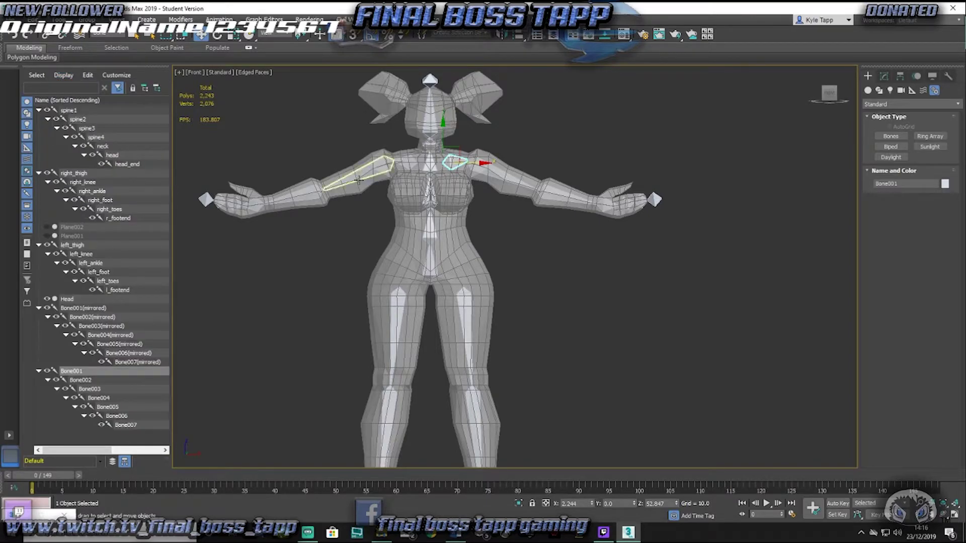
Step: Rename Bone001–Bone004 to left_shoulder, left_arm, left_forearm and left_hand
{"action": "right_click", "coordinate": [96, 369]}
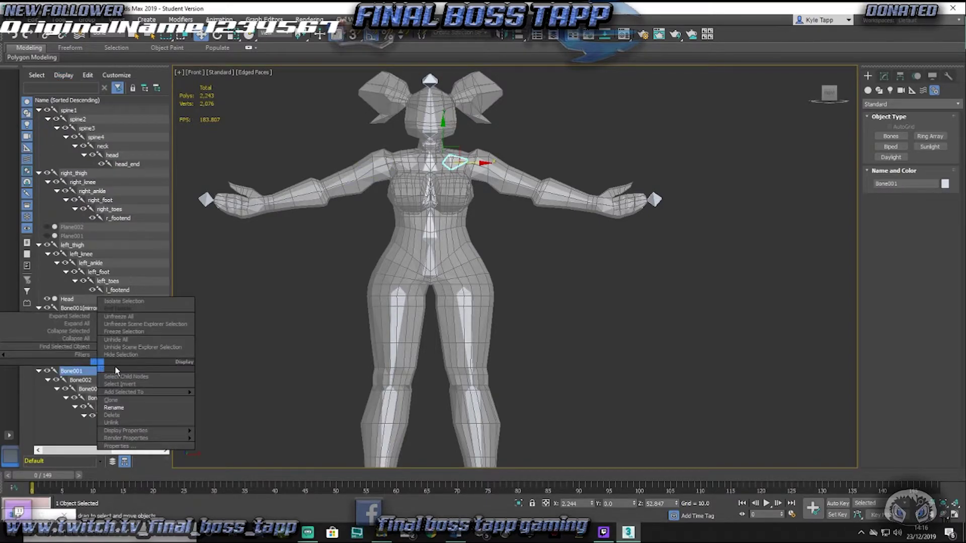
{"action": "left_click", "coordinate": [128, 408]}
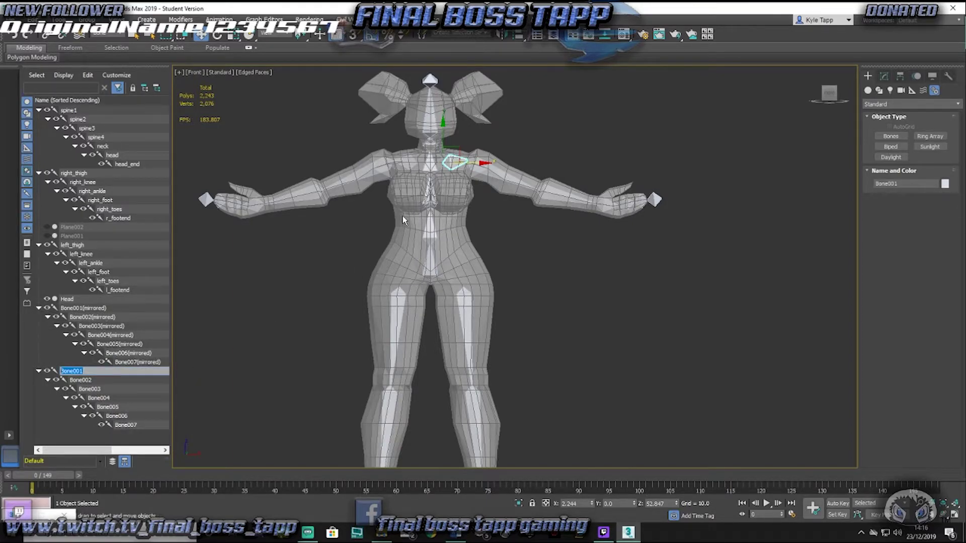
{"action": "type", "text": "left_shoulder"}
{"action": "key", "text": "Tab"}
{"action": "type", "text": "l"}
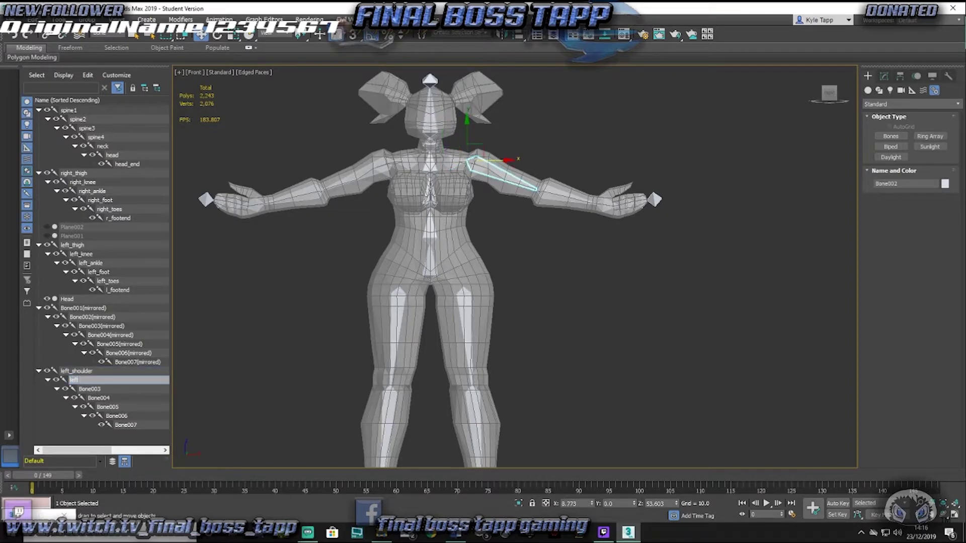
{"action": "type", "text": "eft_arm"}
{"action": "key", "text": "Tab"}
{"action": "type", "text": "l"}
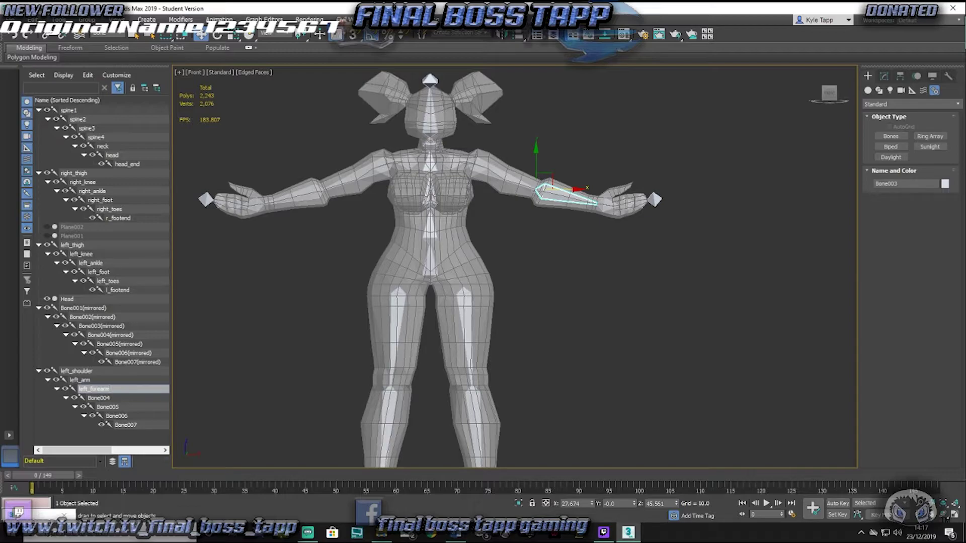
{"action": "key", "text": "Tab"}
{"action": "type", "text": "left"}
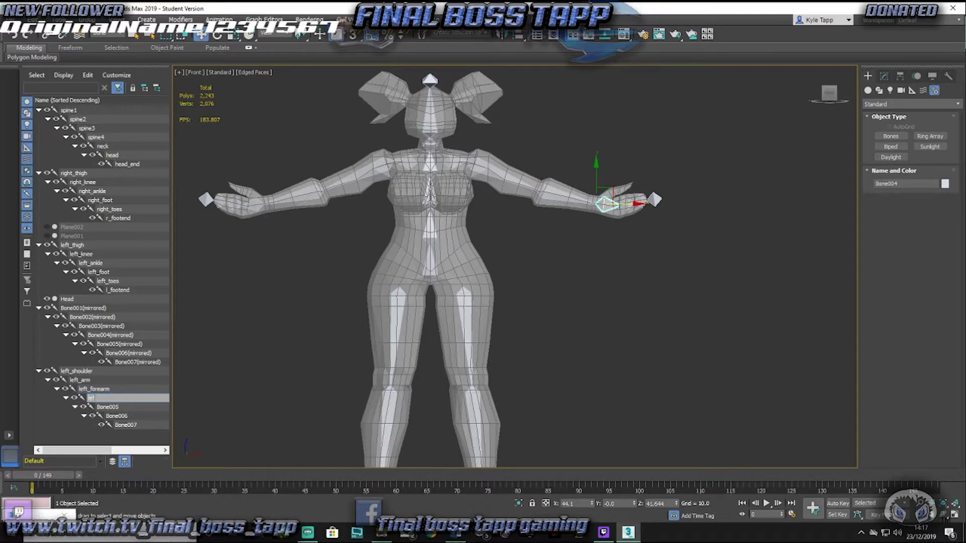
{"action": "type", "text": "_hand"}
{"action": "key", "text": "Tab"}
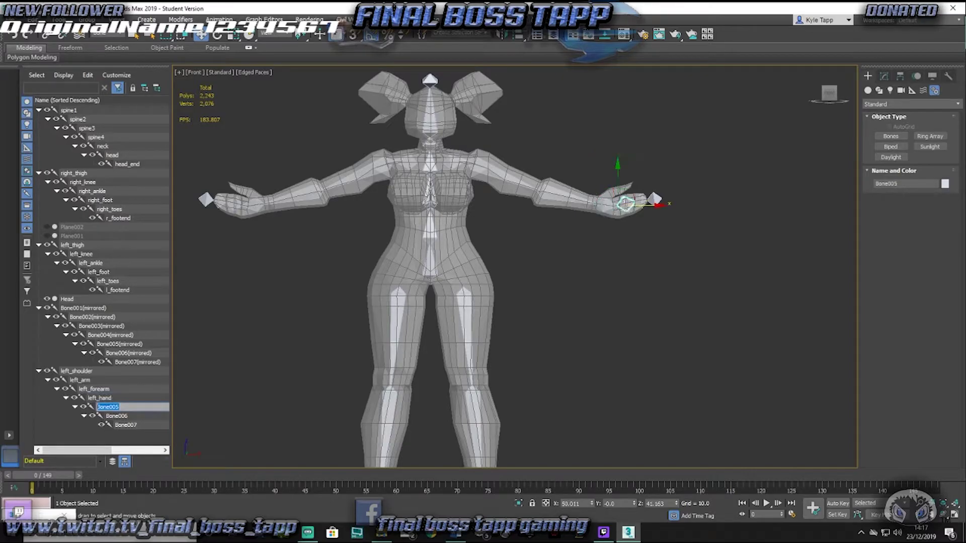
Step: Rename Bone005–Bone007 to left_fingers, left_fingertips and left_armend
{"action": "type", "text": "left_fingers"}
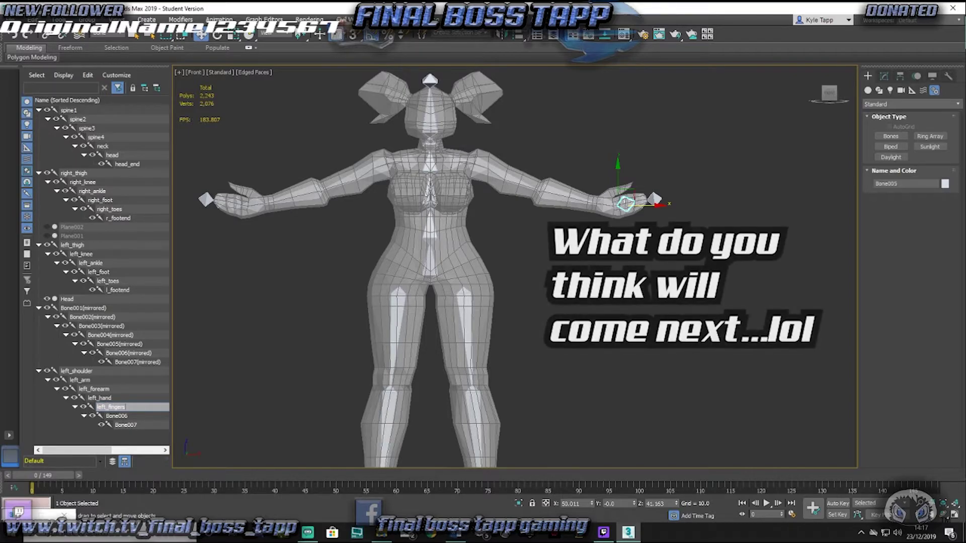
{"action": "key", "text": "Tab"}
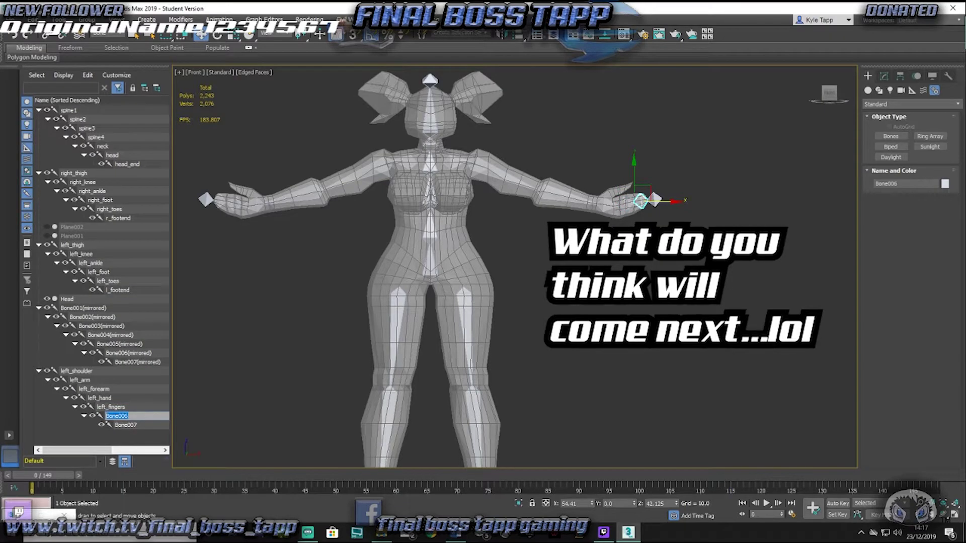
{"action": "type", "text": "left_fingertips"}
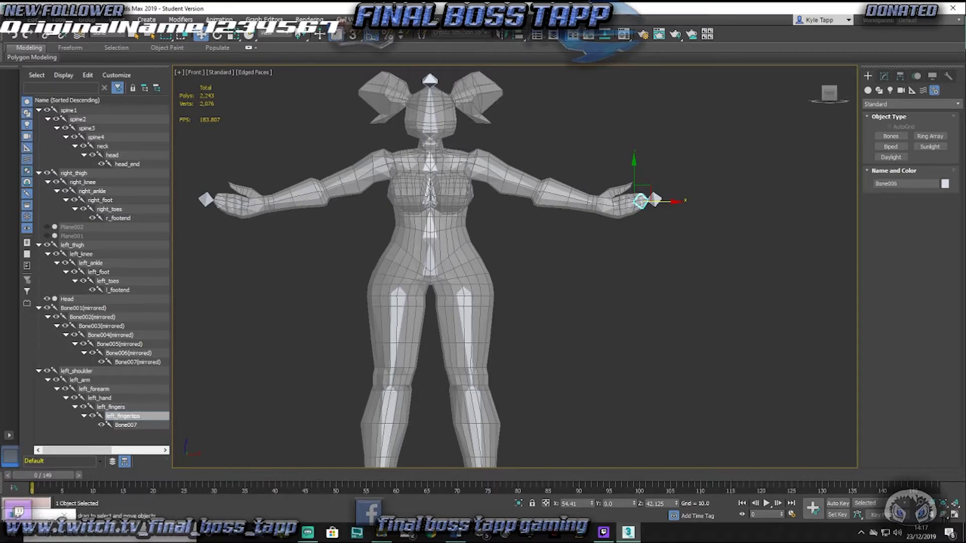
{"action": "key", "text": "Tab"}
{"action": "key", "text": "BackSpace"}
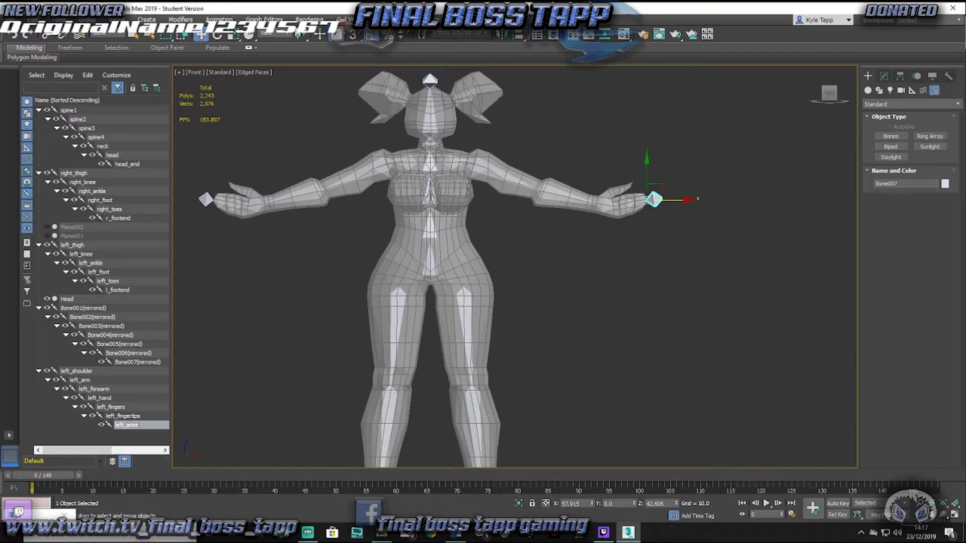
{"action": "key", "text": "Return"}
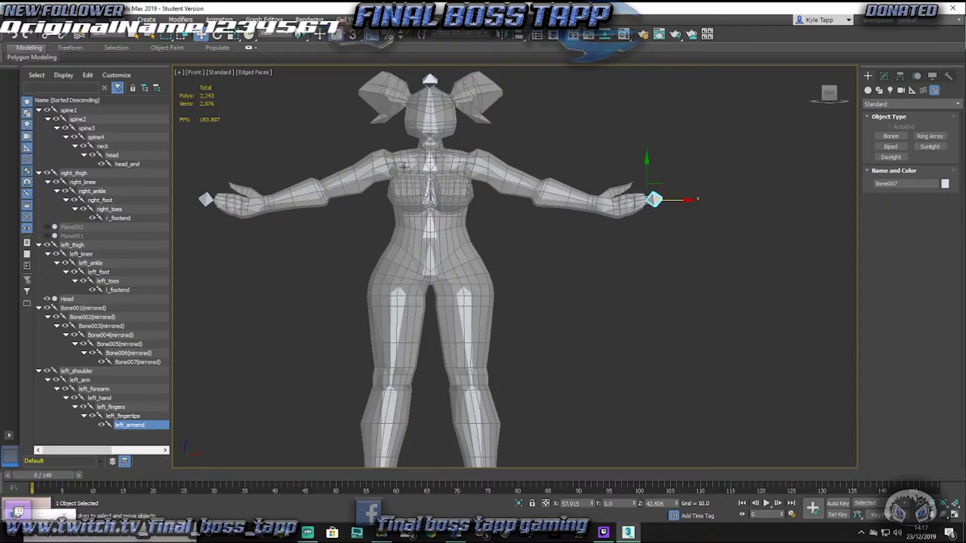
Step: Rename the mirrored Bone001–Bone004 to right_shoulder, right_arm, right_forearm and right_hand
{"action": "left_click", "coordinate": [79, 308]}
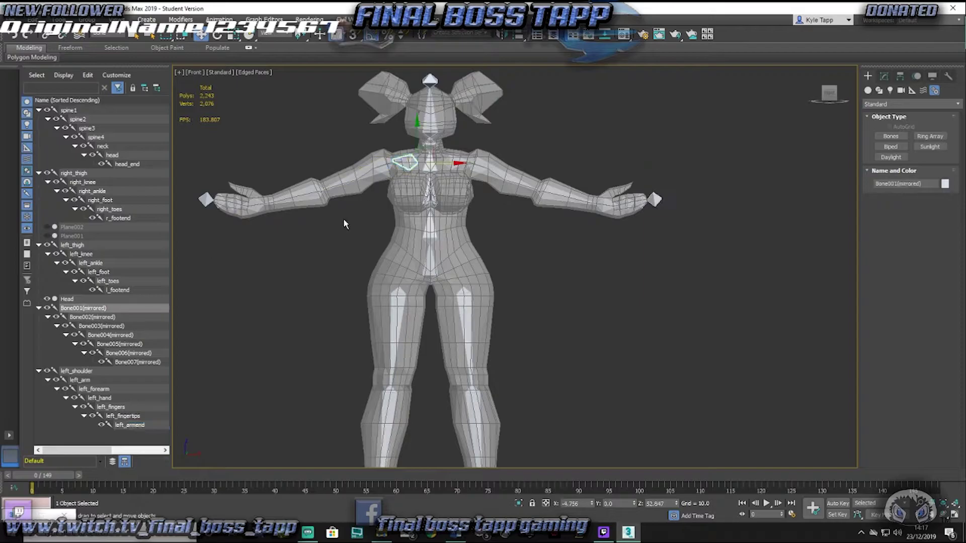
{"action": "right_click", "coordinate": [79, 310]}
{"action": "left_click", "coordinate": [96, 345]}
{"action": "type", "text": "right"}
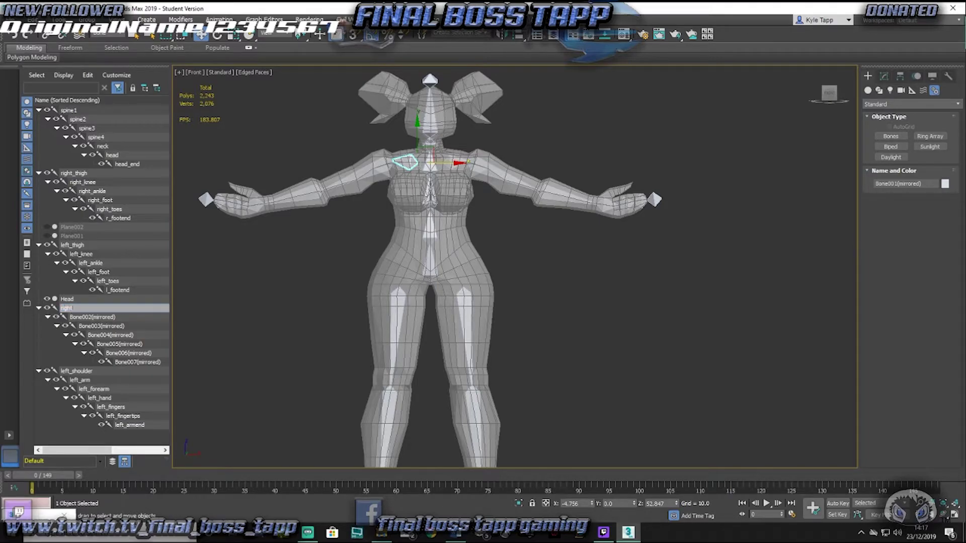
{"action": "type", "text": "_shoulder"}
{"action": "key", "text": "Tab"}
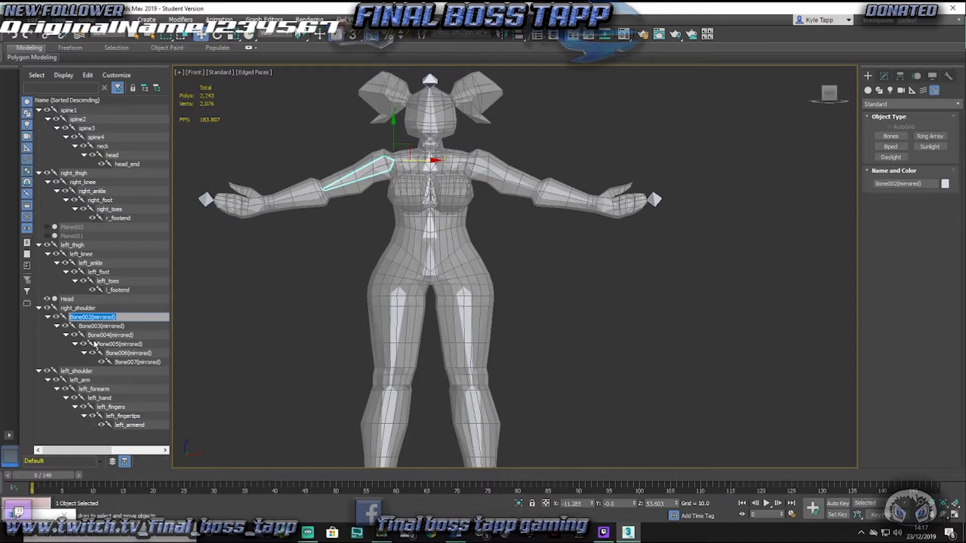
{"action": "type", "text": "right_arm"}
{"action": "key", "text": "Tab"}
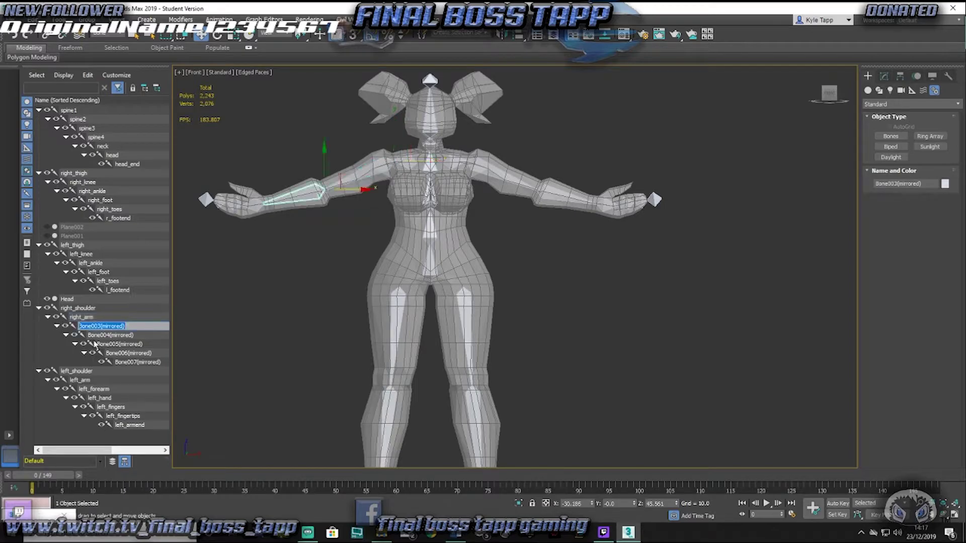
{"action": "key", "text": "BackSpace"}
{"action": "type", "text": "right_forearm"}
{"action": "left_click", "coordinate": [94, 339]}
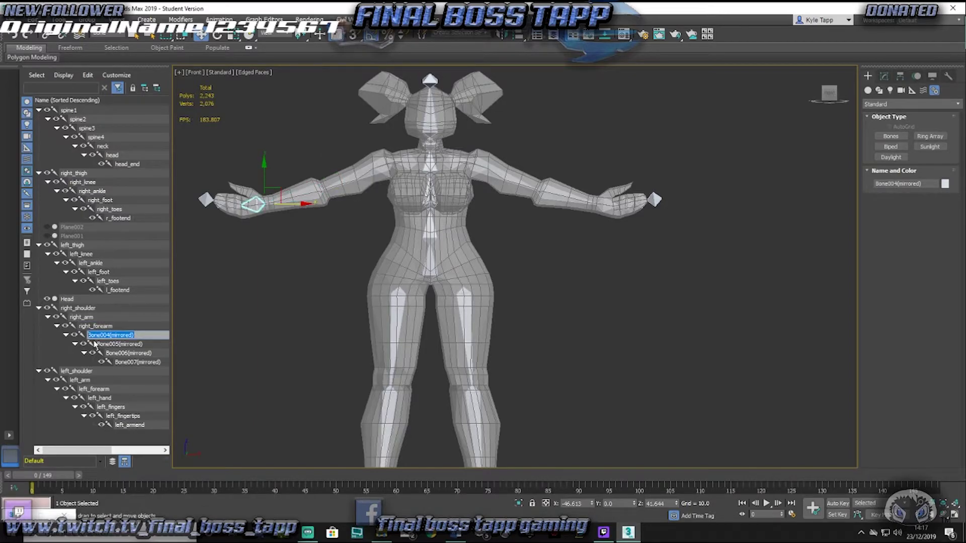
{"action": "type", "text": "right_hand"}
{"action": "left_click", "coordinate": [120, 344]}
Step: Rename the mirrored Bone005–Bone007 to right_fingers, right_fingertips and right_armend
{"action": "type", "text": "right"}
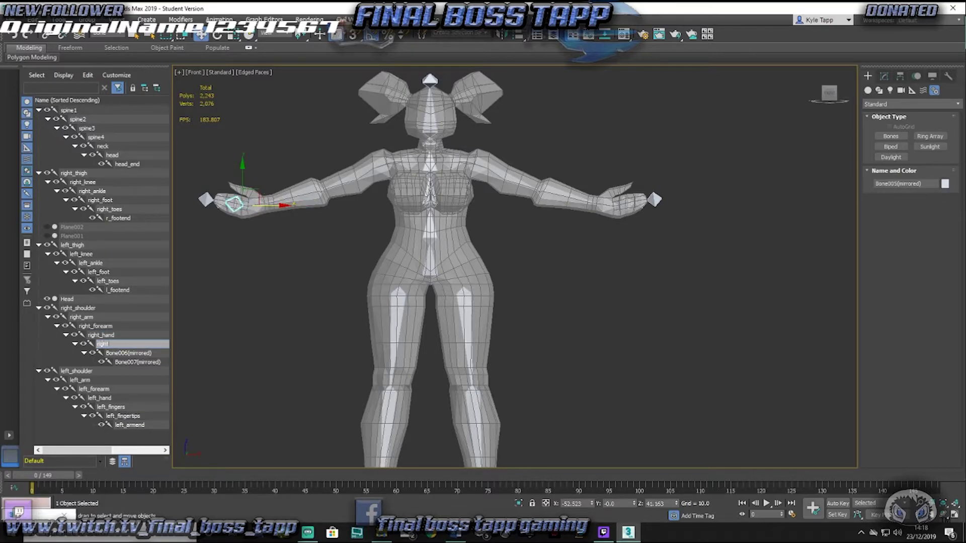
{"action": "type", "text": "_fingers"}
{"action": "left_click", "coordinate": [128, 353]}
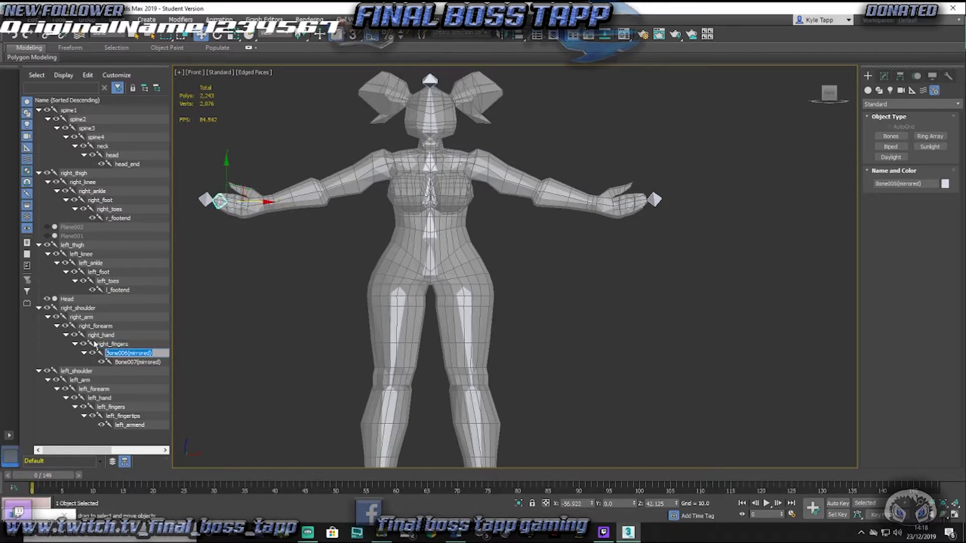
{"action": "type", "text": "right_fingertips"}
{"action": "left_click", "coordinate": [130, 362]}
{"action": "type", "text": "right"}
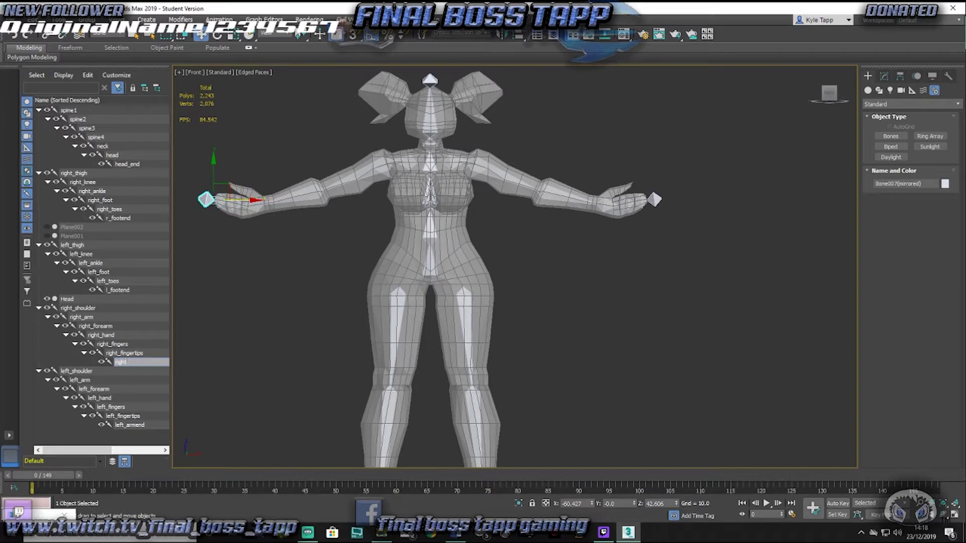
{"action": "type", "text": "_armend"}
{"action": "key", "text": "Return"}
{"action": "left_click", "coordinate": [431, 179]}
{"action": "right_click", "coordinate": [437, 120]}
Step: Link left_thigh and right_thigh as children of the spine1 pelvis bone
{"action": "left_click", "coordinate": [236, 282]}
{"action": "middle_click_drag", "start_coordinate": [360, 318], "coordinate": [413, 259]}
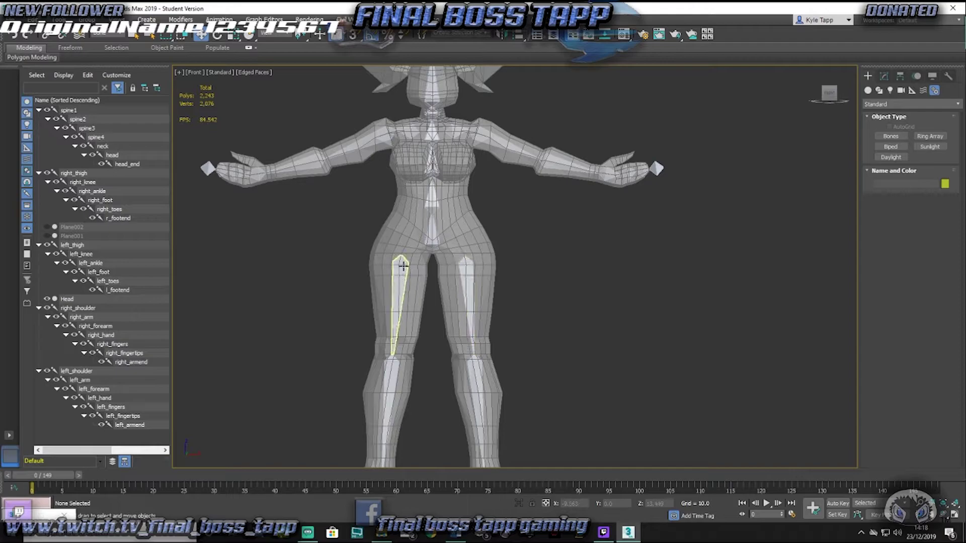
{"action": "left_click", "coordinate": [466, 267]}
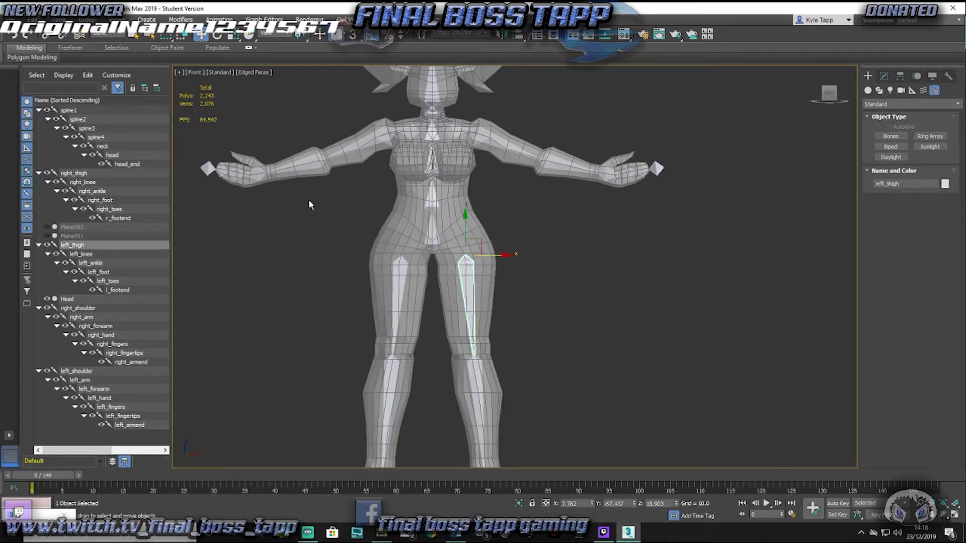
{"action": "left_click", "coordinate": [48, 36]}
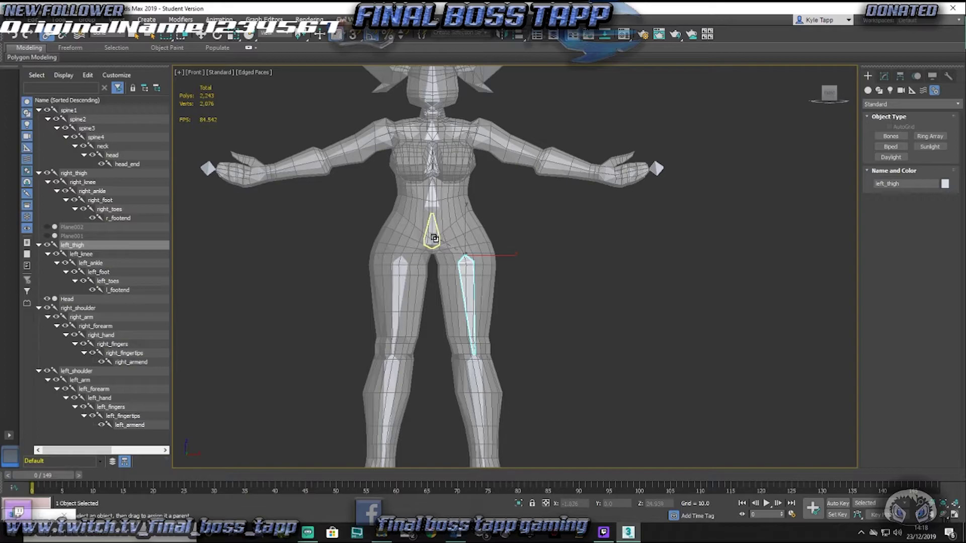
{"action": "key", "text": "ctrl+z"}
{"action": "key", "text": "ctrl+z"}
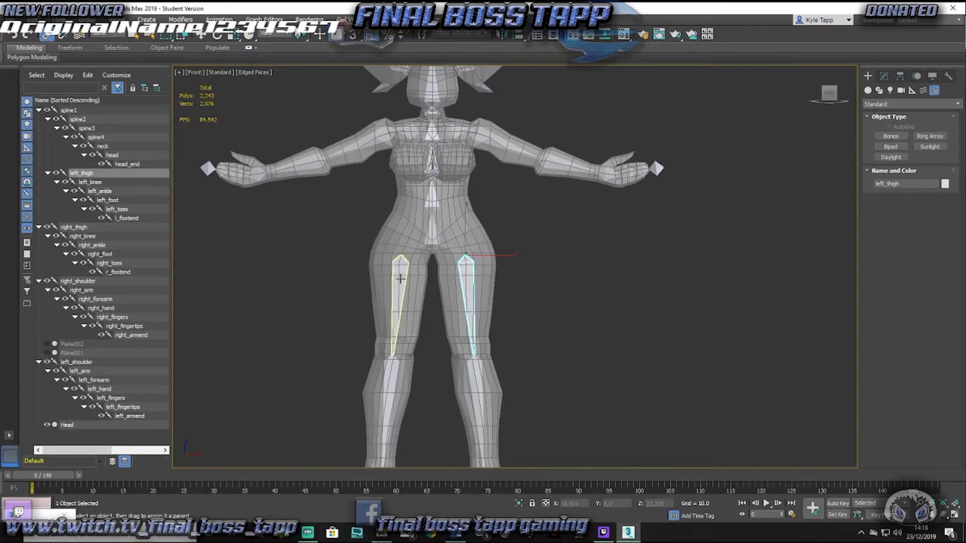
{"action": "left_click", "coordinate": [400, 275]}
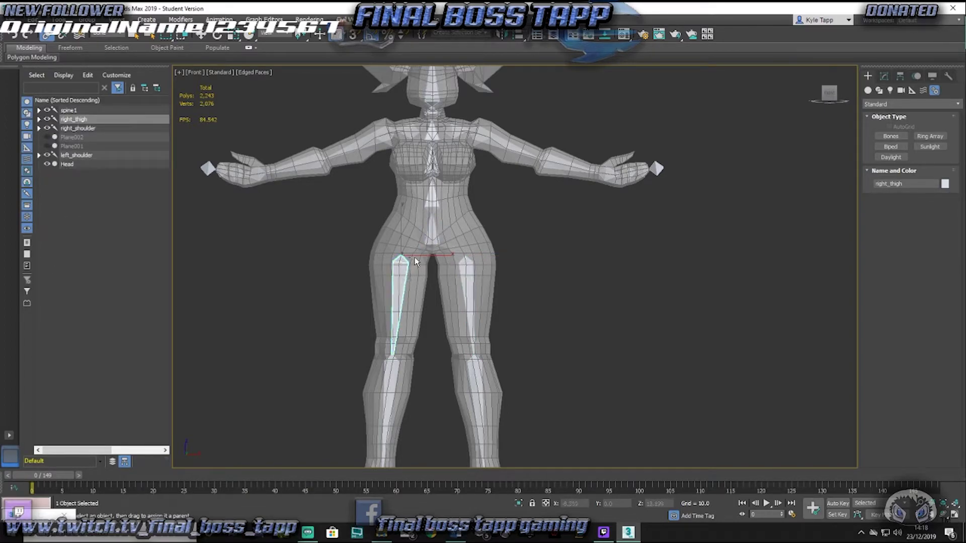
{"action": "left_click_drag", "start_coordinate": [438, 242], "coordinate": [436, 241]}
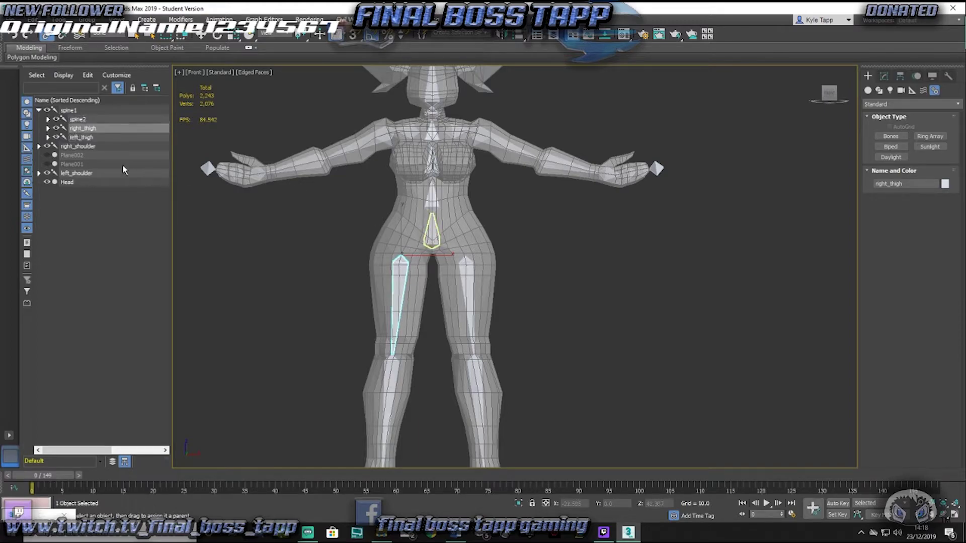
Step: Select the arm bone chains and move them onto the character's shoulders
{"action": "left_click", "coordinate": [200, 34]}
{"action": "middle_click_drag", "start_coordinate": [342, 292], "coordinate": [414, 304], "text": "alt"}
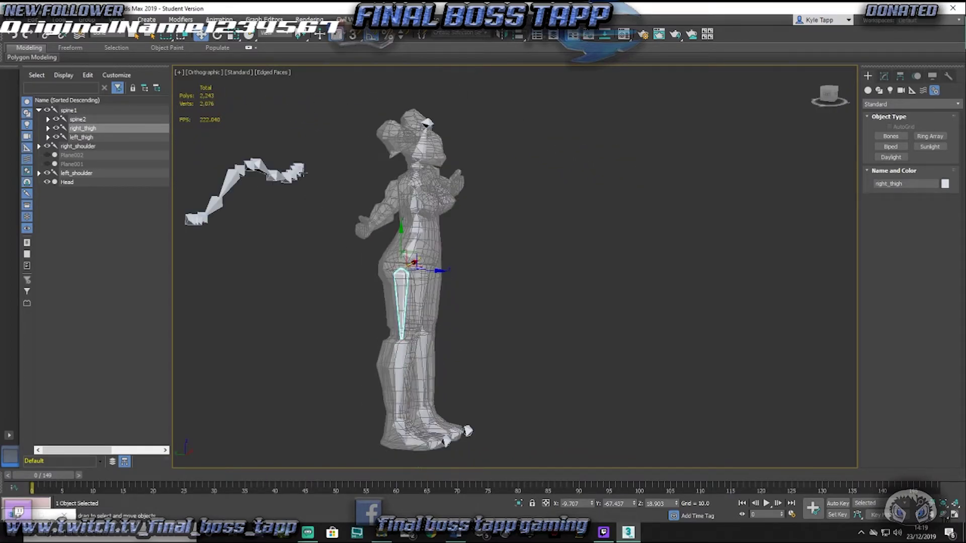
{"action": "left_click_drag", "start_coordinate": [286, 170], "coordinate": [195, 253]}
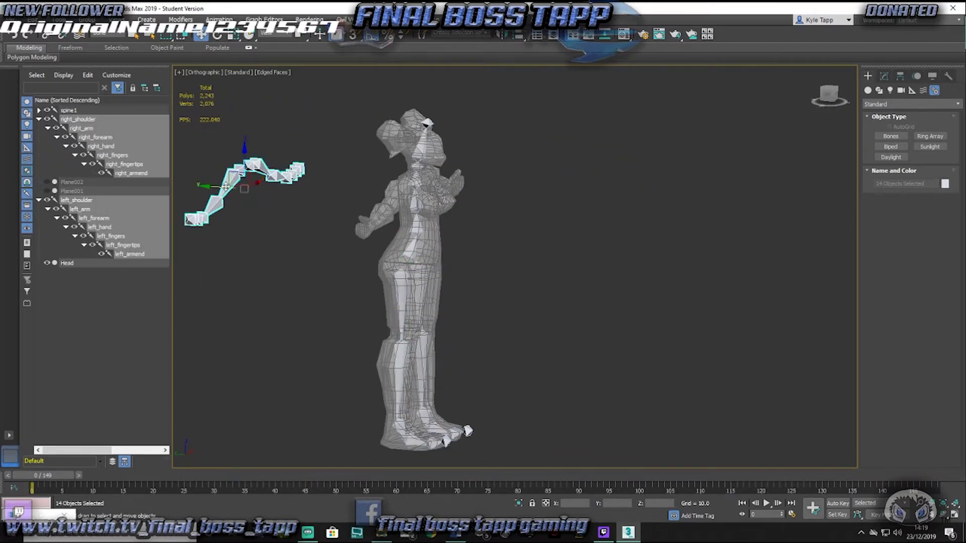
{"action": "left_click_drag", "start_coordinate": [215, 185], "coordinate": [385, 224]}
Step: Shift both shoulder chains sideways into the arms and check the placement from several angles
{"action": "middle_click_drag", "start_coordinate": [386, 236], "coordinate": [392, 334], "text": "alt"}
{"action": "scroll", "coordinate": [392, 335], "scroll_direction": "up", "scroll_amount": 3}
{"action": "scroll", "coordinate": [392, 334], "scroll_direction": "down", "scroll_amount": 3}
{"action": "middle_click_drag", "start_coordinate": [402, 280], "coordinate": [394, 318]}
{"action": "scroll", "coordinate": [394, 318], "scroll_direction": "up", "scroll_amount": 3}
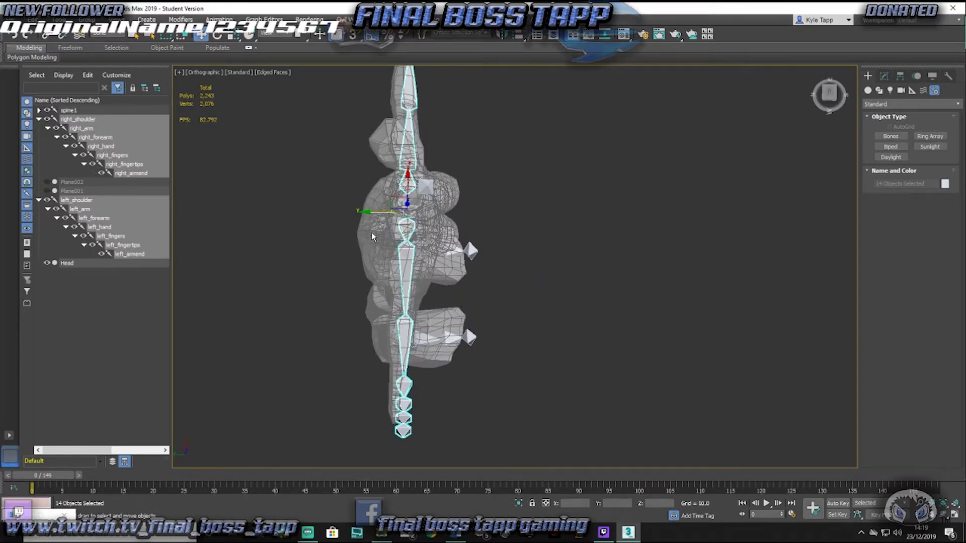
{"action": "left_click_drag", "start_coordinate": [371, 213], "coordinate": [366, 212]}
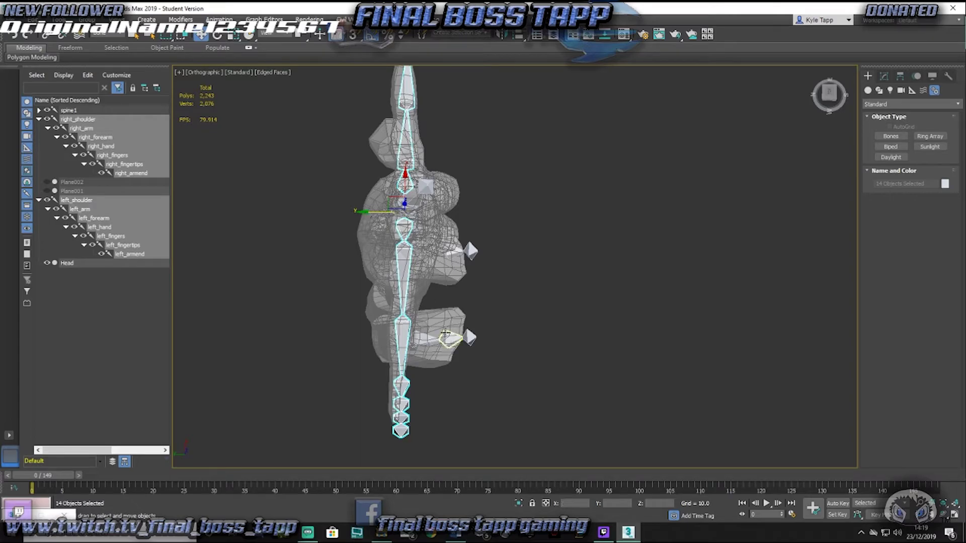
{"action": "middle_click_drag", "start_coordinate": [366, 213], "coordinate": [375, 240], "text": "alt"}
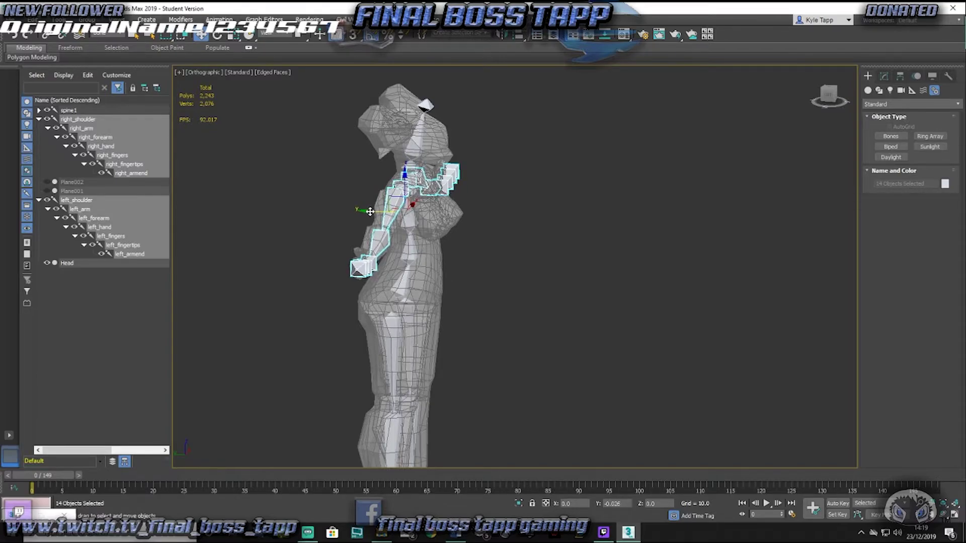
{"action": "left_click", "coordinate": [318, 260]}
{"action": "mouse_move", "coordinate": [376, 298]}
{"action": "middle_mouse_down", "text": "alt"}
{"action": "mouse_move", "coordinate": [411, 303]}
{"action": "mouse_move", "coordinate": [365, 301]}
{"action": "mouse_move", "coordinate": [363, 309]}
{"action": "mouse_move", "coordinate": [372, 299]}
{"action": "middle_mouse_up", "text": "alt"}
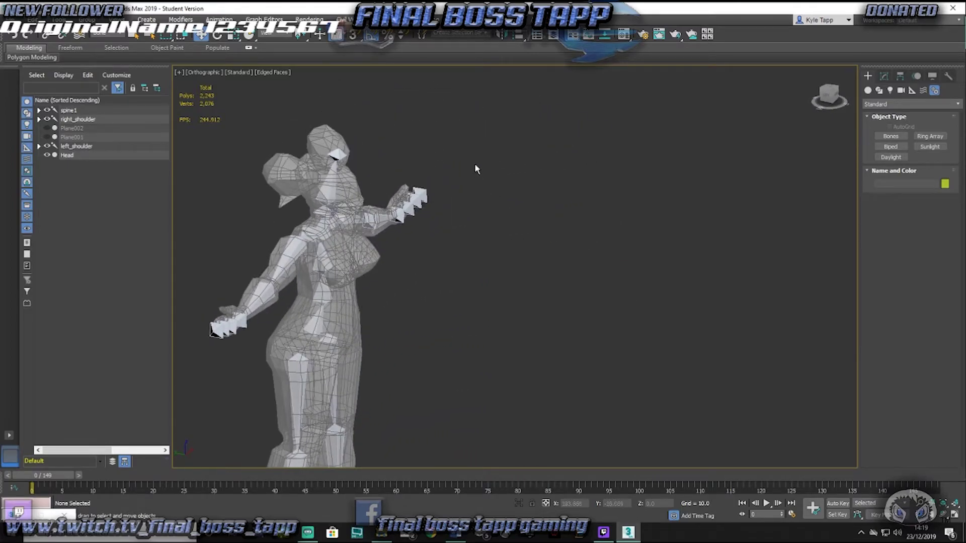
{"action": "left_click_drag", "start_coordinate": [475, 165], "coordinate": [444, 182]}
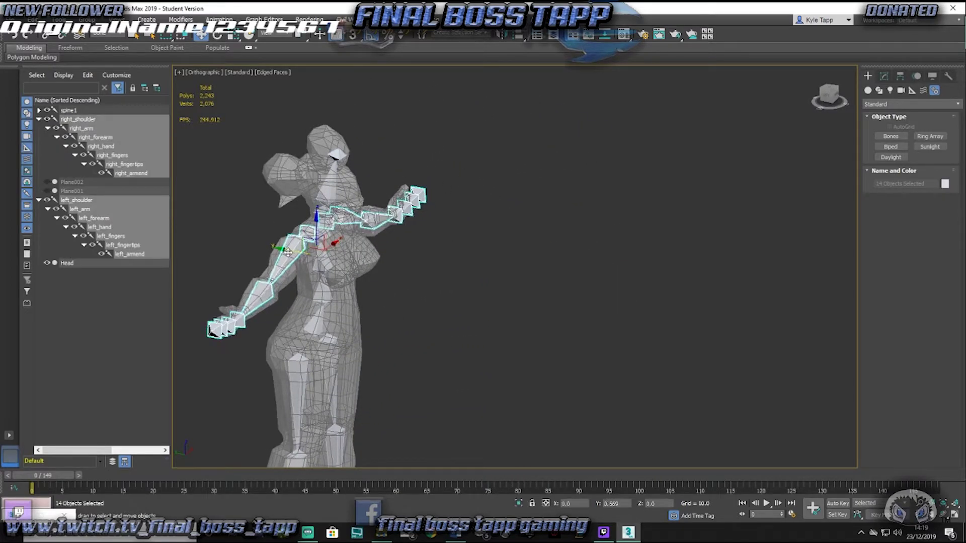
{"action": "left_click", "coordinate": [246, 358]}
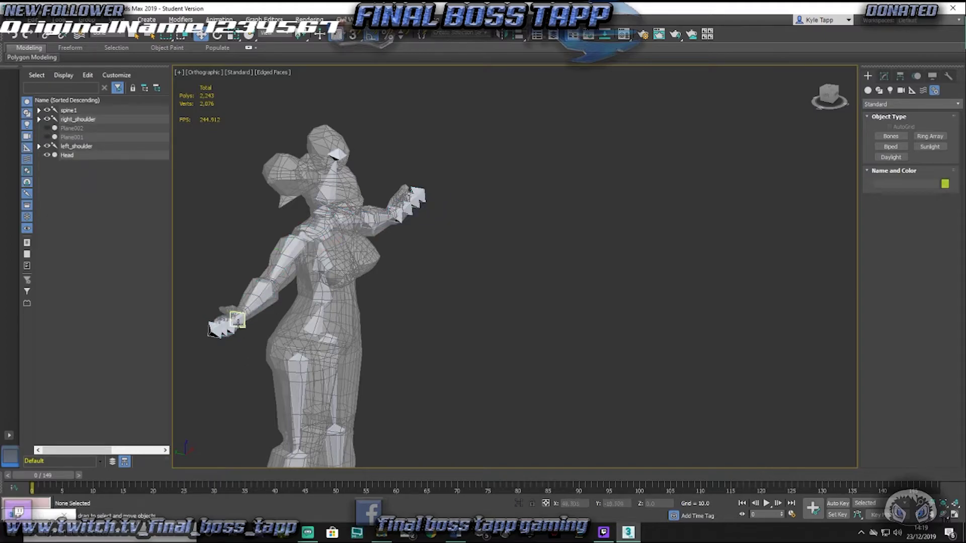
{"action": "middle_click_drag", "start_coordinate": [239, 322], "coordinate": [380, 281], "text": "alt"}
Step: Rotate left_forearm a few degrees so it lines up with the mesh's left arm
{"action": "scroll", "coordinate": [398, 319], "scroll_direction": "up", "scroll_amount": 4}
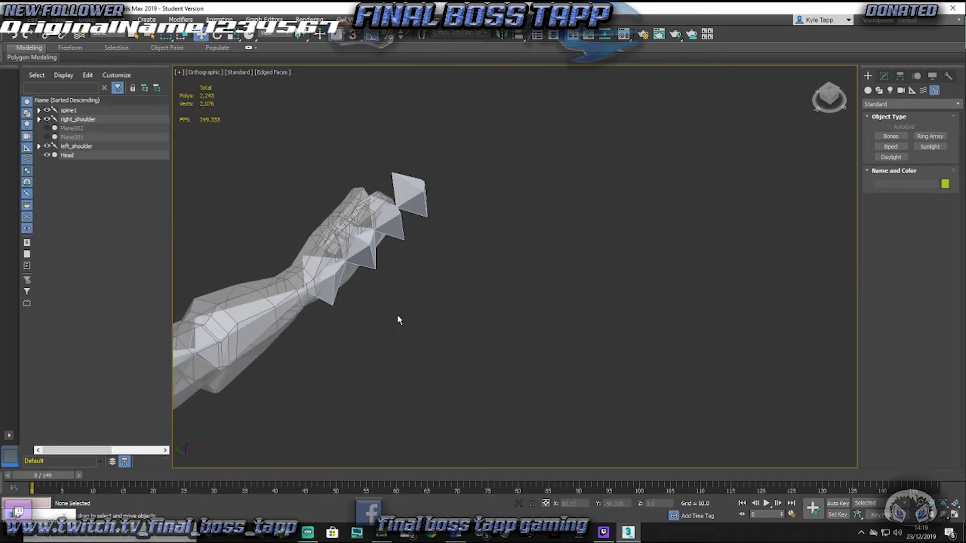
{"action": "left_click", "coordinate": [241, 323]}
{"action": "key", "text": "e"}
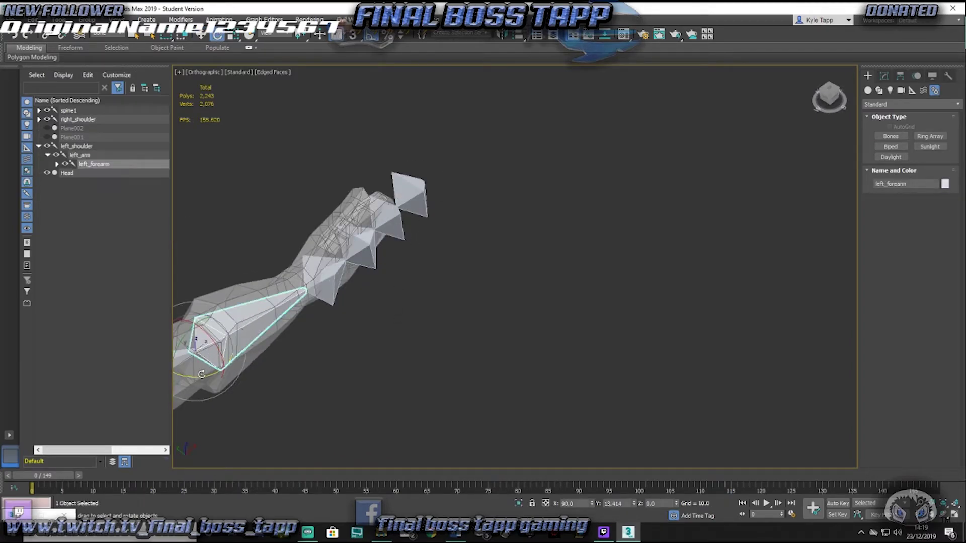
{"action": "left_click_drag", "start_coordinate": [201, 379], "coordinate": [355, 346]}
{"action": "mouse_move", "coordinate": [355, 346]}
{"action": "middle_mouse_down", "text": "alt"}
{"action": "mouse_move", "coordinate": [384, 355]}
{"action": "mouse_move", "coordinate": [390, 384]}
{"action": "mouse_move", "coordinate": [376, 358]}
{"action": "mouse_move", "coordinate": [359, 361]}
{"action": "middle_mouse_up", "text": "alt"}
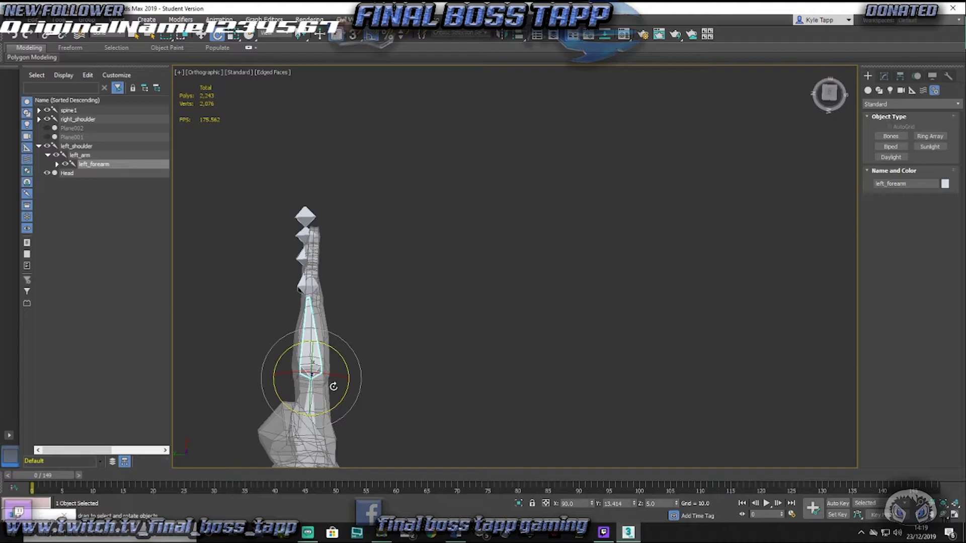
{"action": "key", "text": "ctrl+z"}
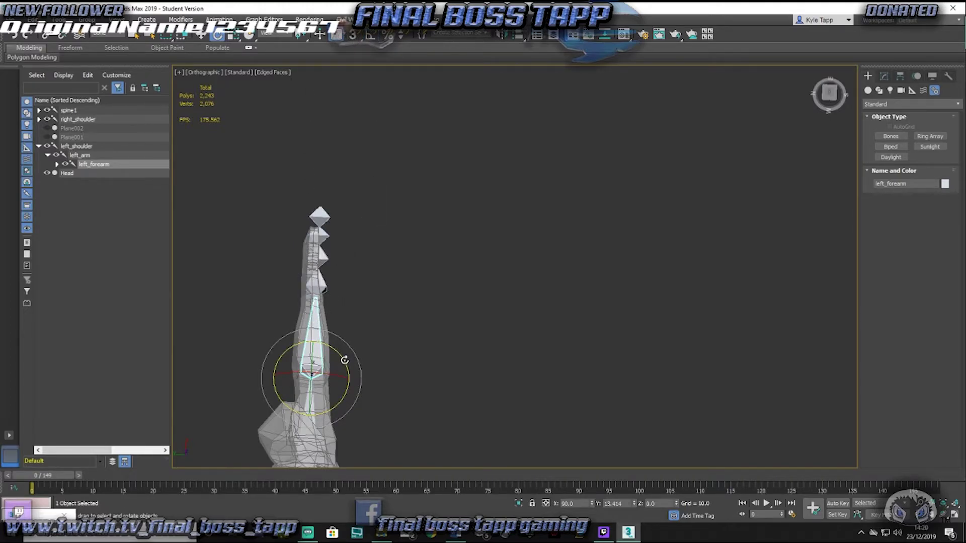
{"action": "left_click_drag", "start_coordinate": [345, 360], "coordinate": [343, 357]}
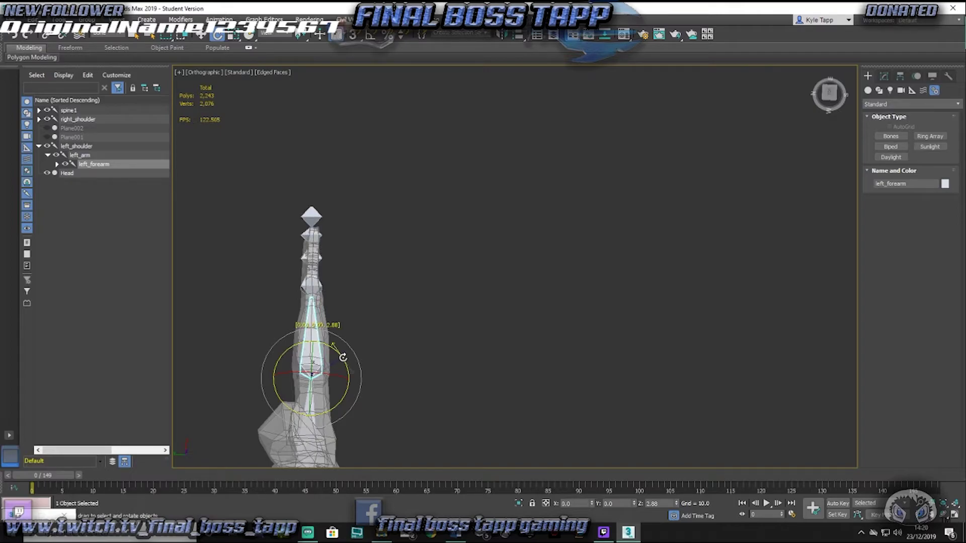
Step: Rotate right_forearm slightly along the right arm, then deselect and frame the legs
{"action": "left_click_drag", "start_coordinate": [409, 360], "coordinate": [383, 188]}
{"action": "left_click", "coordinate": [289, 237]}
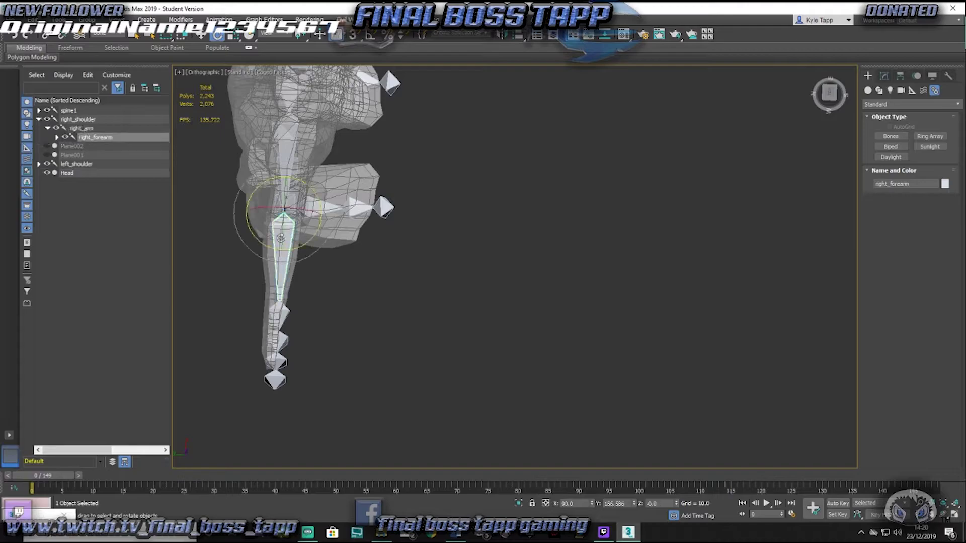
{"action": "left_click_drag", "start_coordinate": [300, 247], "coordinate": [299, 248]}
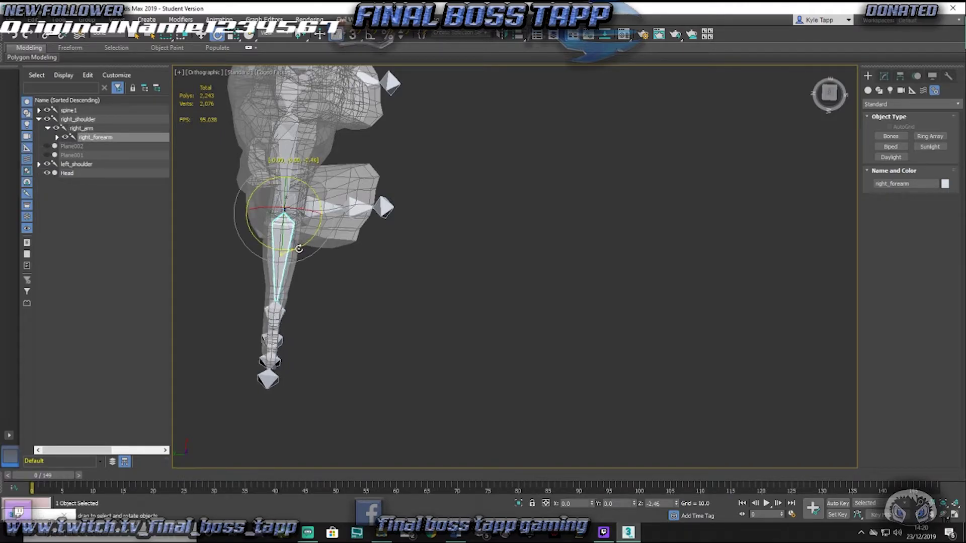
{"action": "left_click_drag", "start_coordinate": [299, 249], "coordinate": [298, 250]}
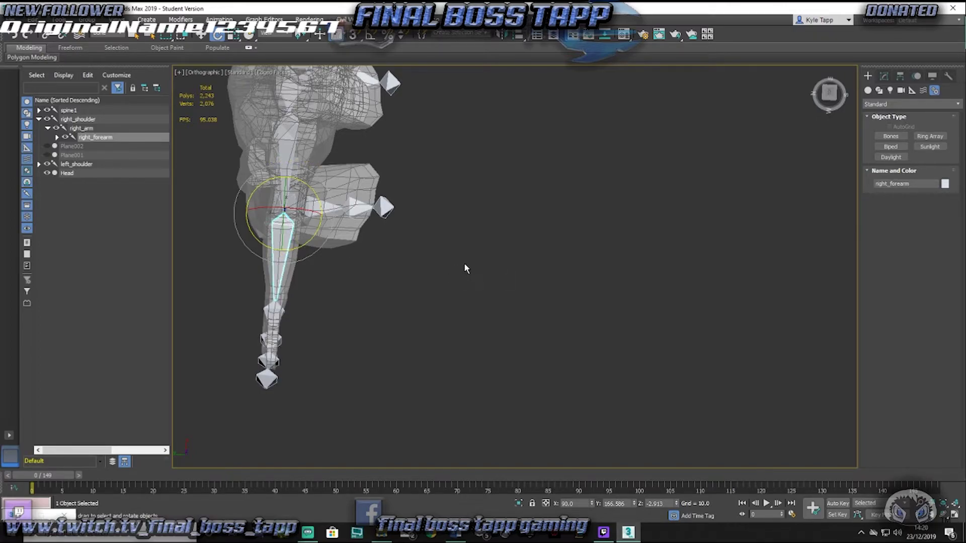
{"action": "middle_click_drag", "start_coordinate": [466, 267], "coordinate": [347, 179], "text": "alt"}
{"action": "left_click", "coordinate": [318, 147]}
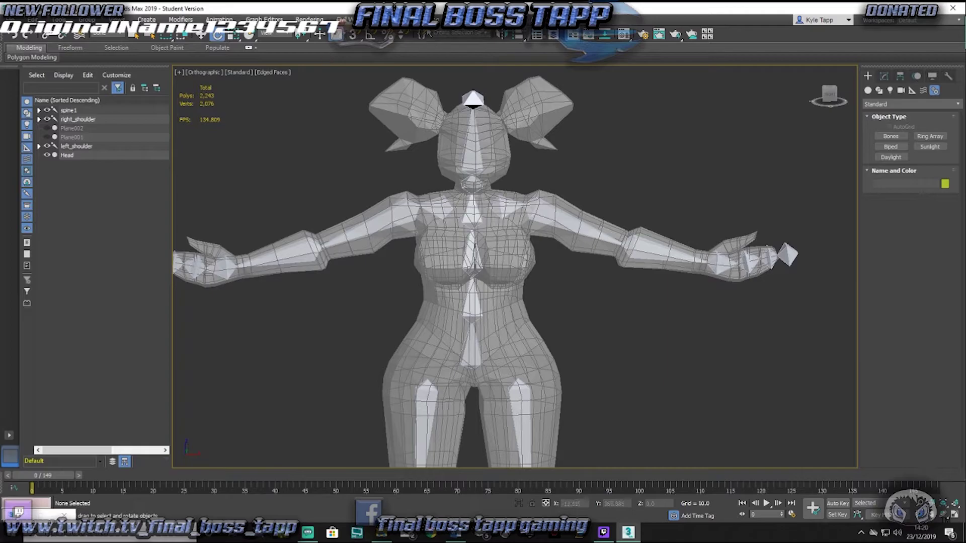
{"action": "scroll", "coordinate": [547, 282], "scroll_direction": "down", "scroll_amount": 3}
{"action": "middle_click_drag", "start_coordinate": [547, 283], "coordinate": [428, 258]}
Step: Turn off See-Through on the Head mesh and fit the whole figure in Front view
{"action": "left_click", "coordinate": [83, 153]}
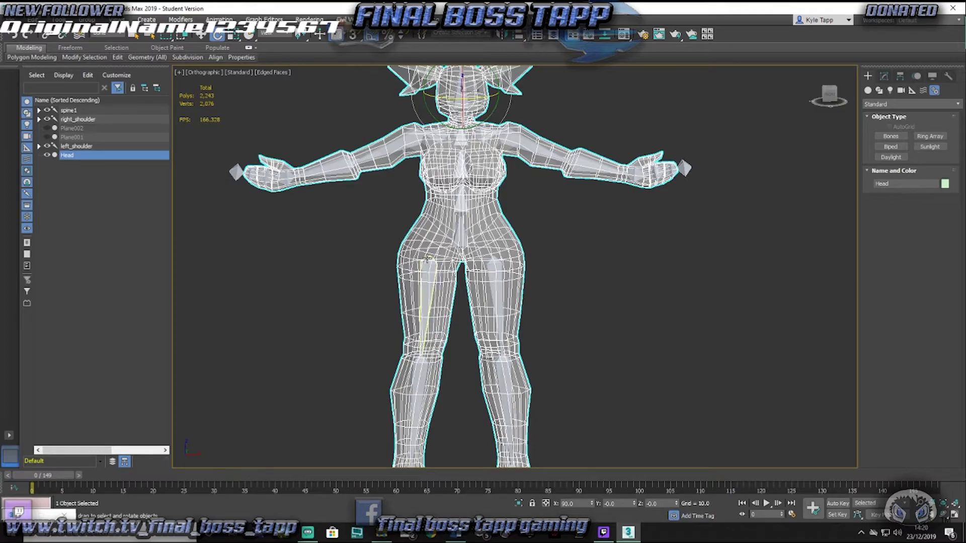
{"action": "key", "text": "alt+x"}
{"action": "left_click", "coordinate": [597, 277]}
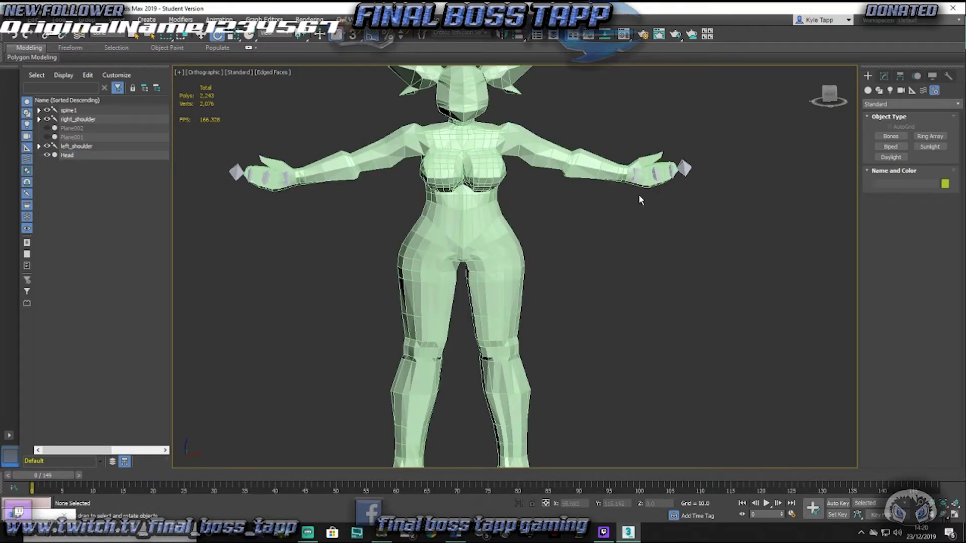
{"action": "key", "text": "f"}
{"action": "key", "text": "z"}
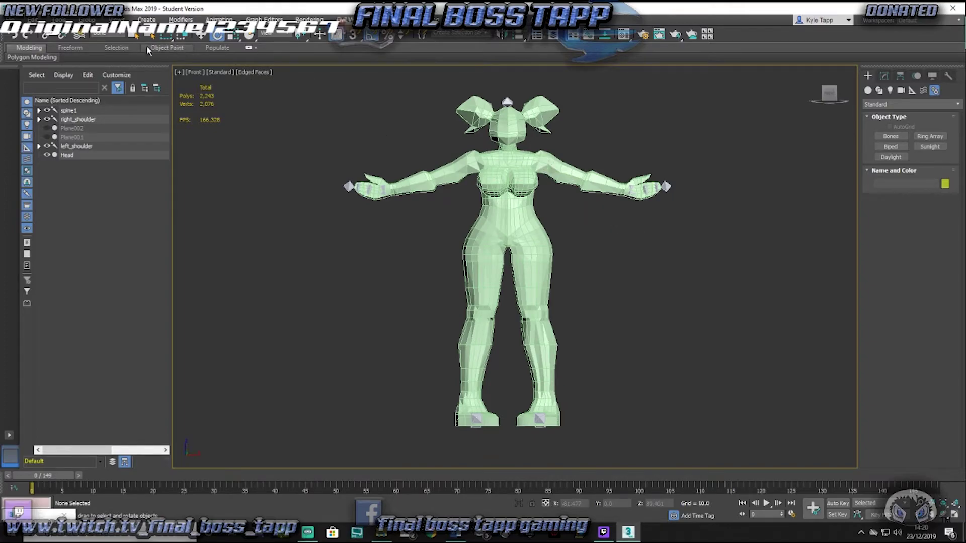
Step: Test-rotate the right_arm bone, undo it, and reselect the Head mesh
{"action": "left_click", "coordinate": [458, 170]}
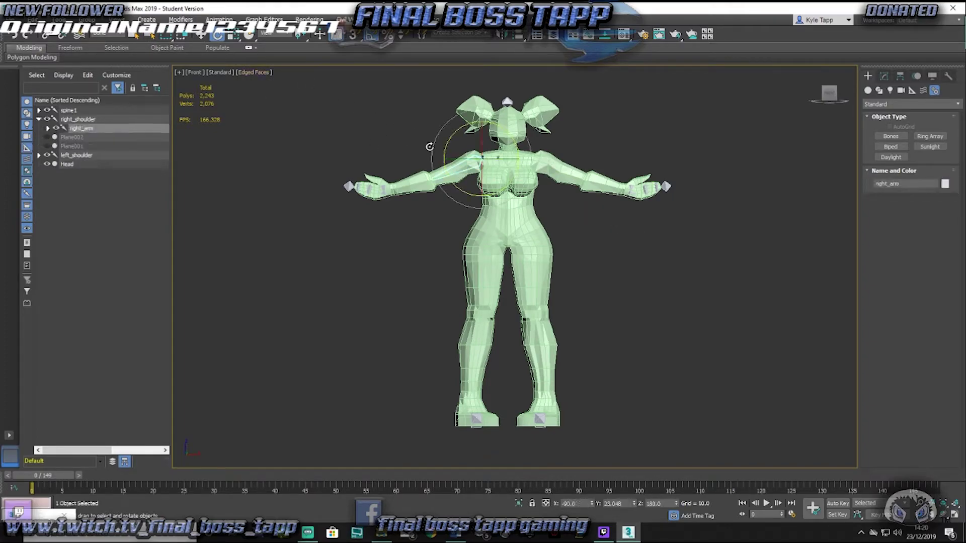
{"action": "left_click_drag", "start_coordinate": [457, 183], "coordinate": [437, 174]}
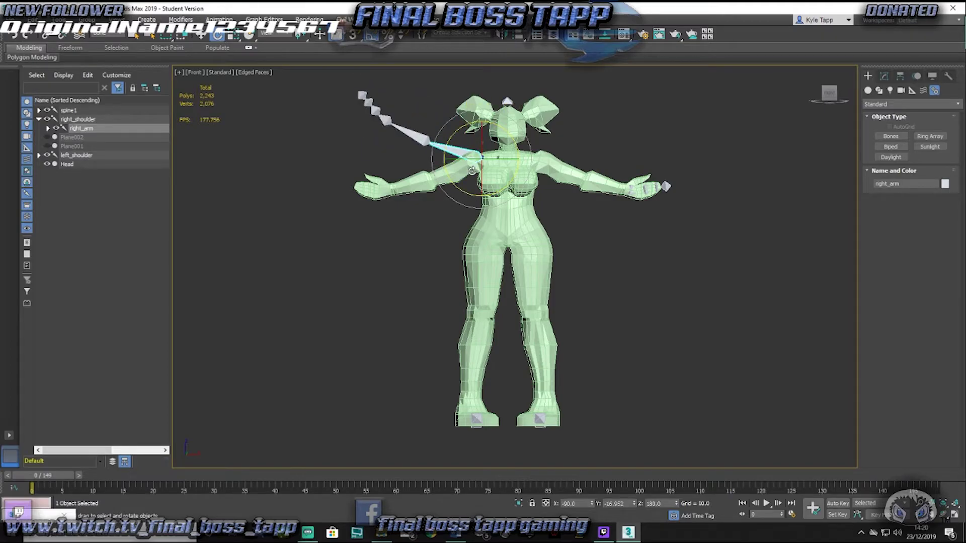
{"action": "key", "text": "ctrl+z"}
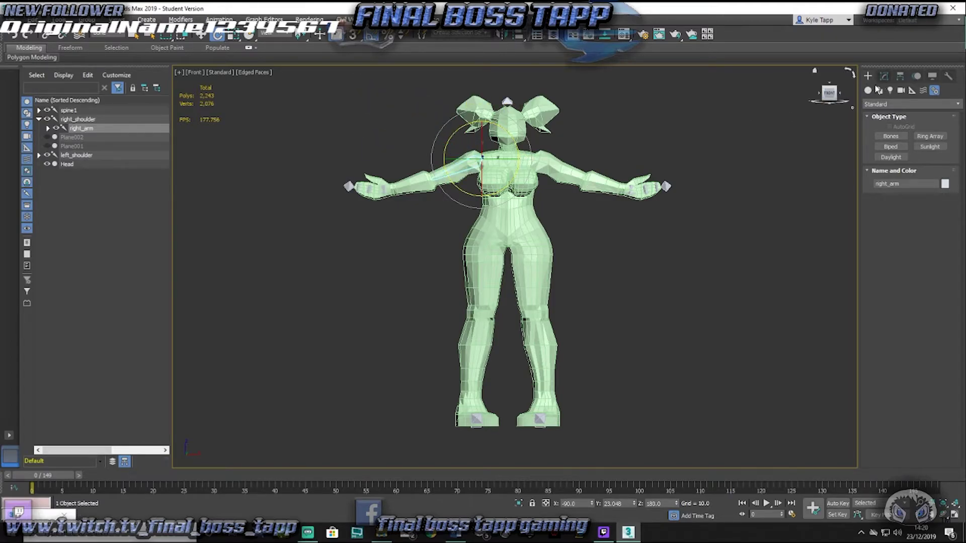
{"action": "left_click", "coordinate": [90, 168]}
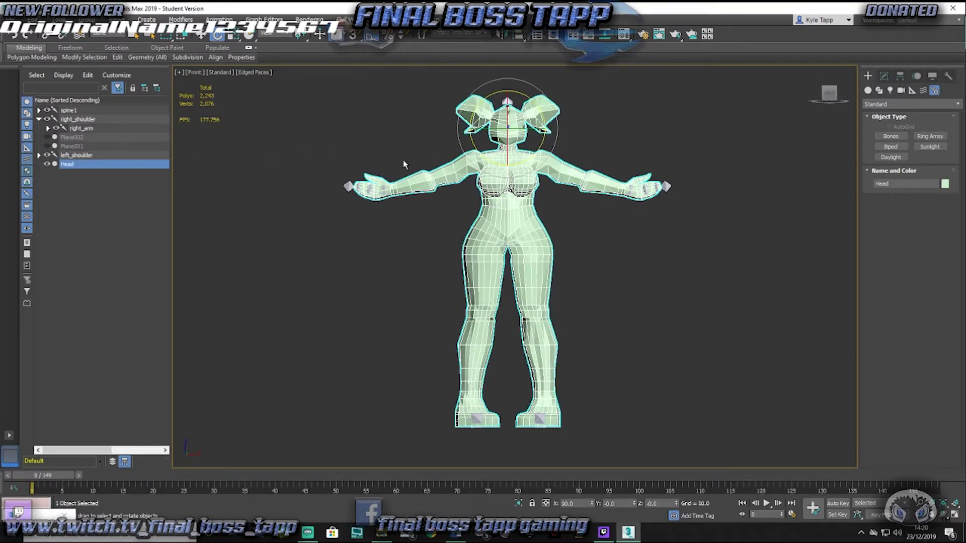
Step: Add a Skin modifier to the Head's stack by searching 'skin' in the Modifier List
{"action": "left_click", "coordinate": [885, 78]}
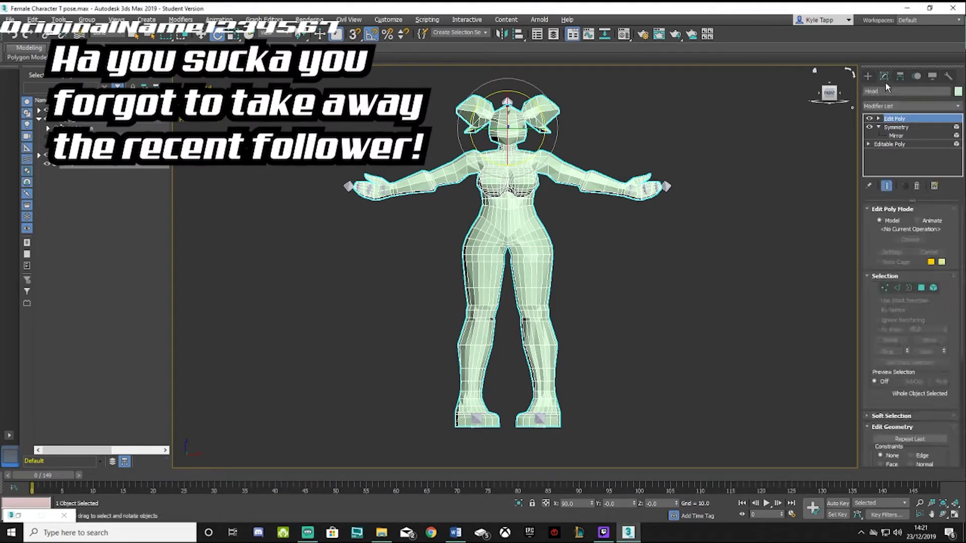
{"action": "left_click", "coordinate": [900, 107]}
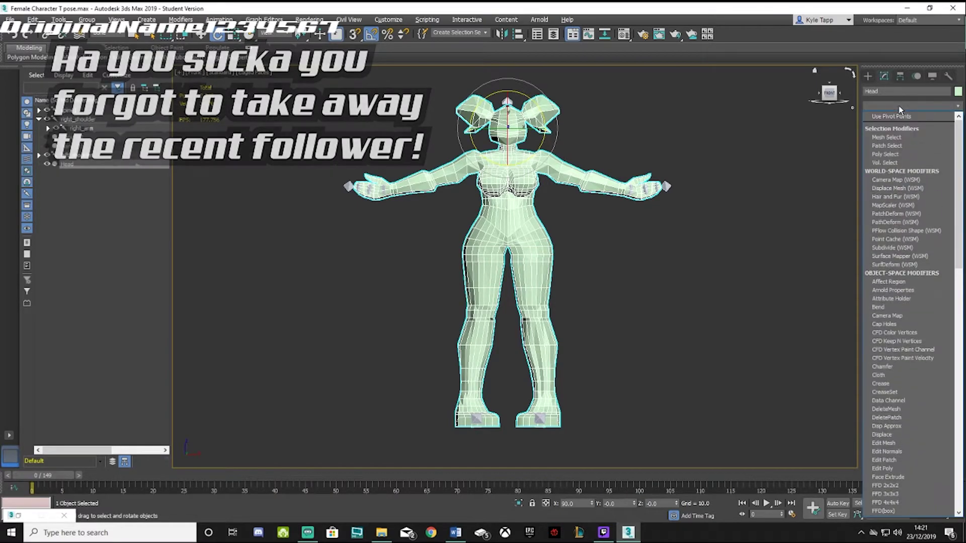
{"action": "type", "text": "skin"}
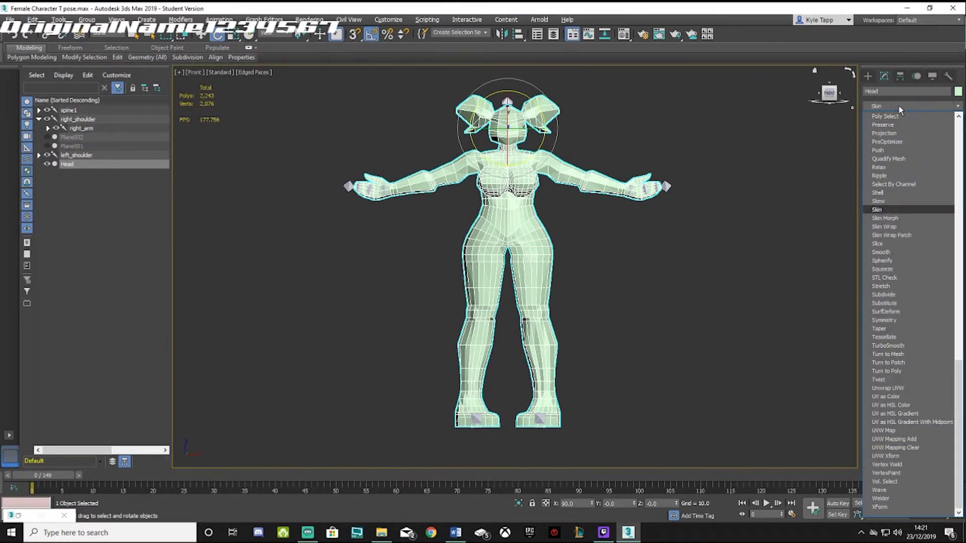
{"action": "left_click", "coordinate": [892, 210]}
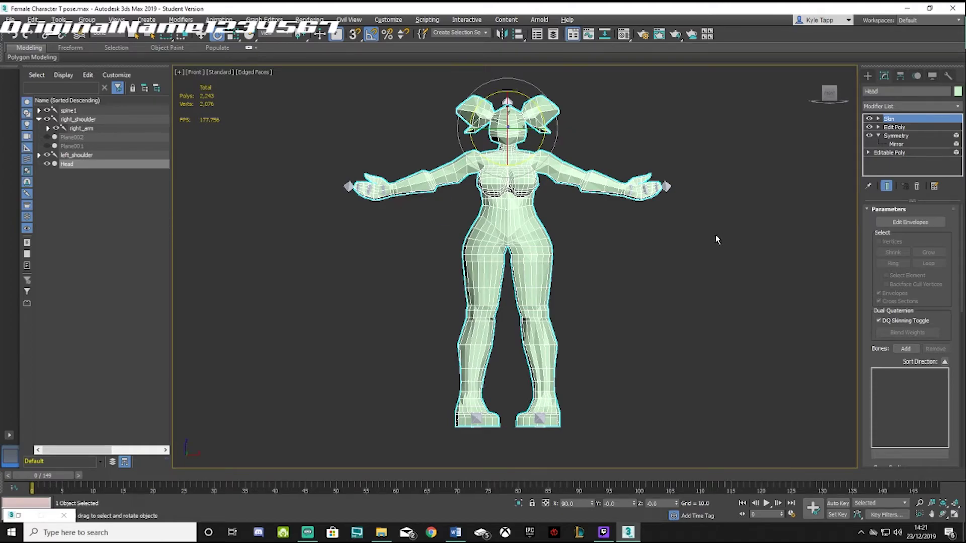
Step: Select all bones in Select Bones except head_end, left_armend and r_footend
{"action": "left_click", "coordinate": [906, 350]}
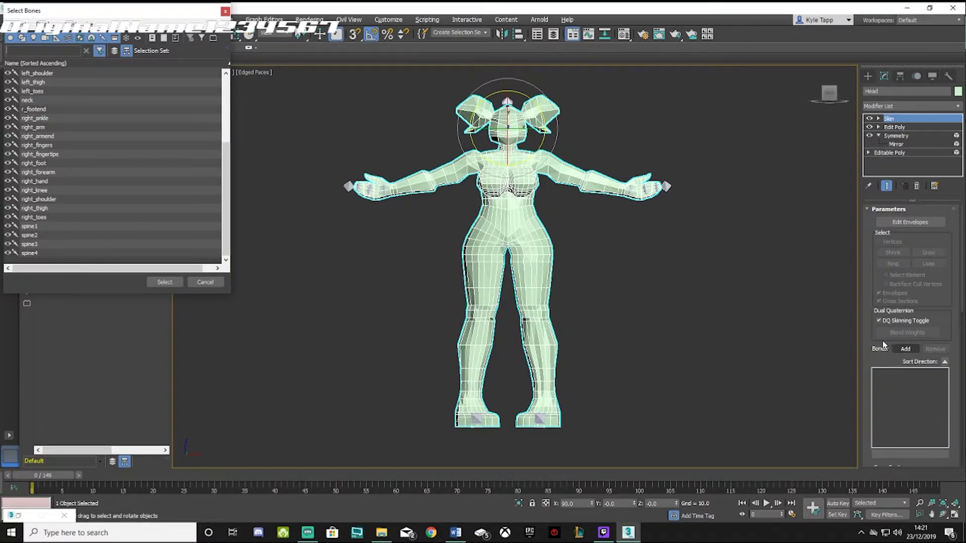
{"action": "left_click", "coordinate": [59, 73]}
{"action": "key", "text": "ctrl+a"}
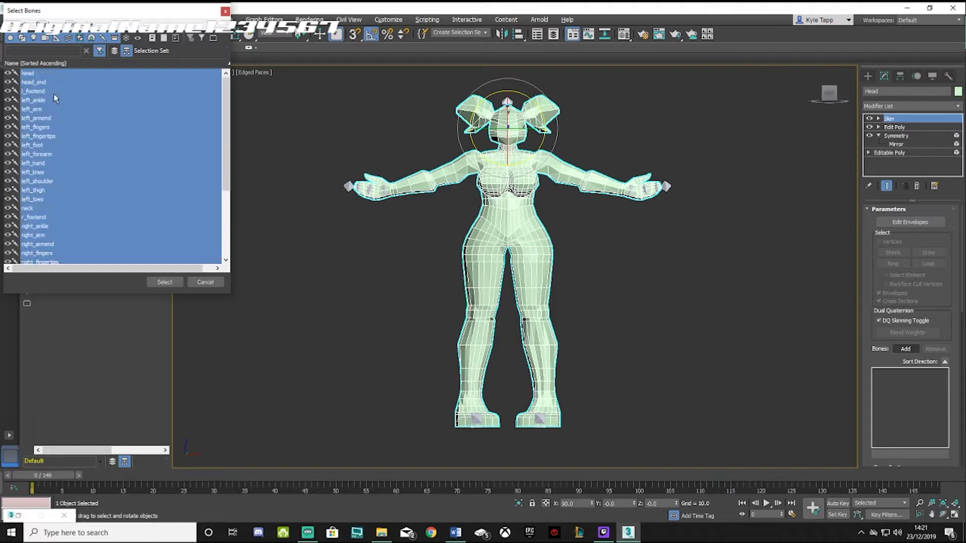
{"action": "left_click", "coordinate": [47, 84], "text": "ctrl"}
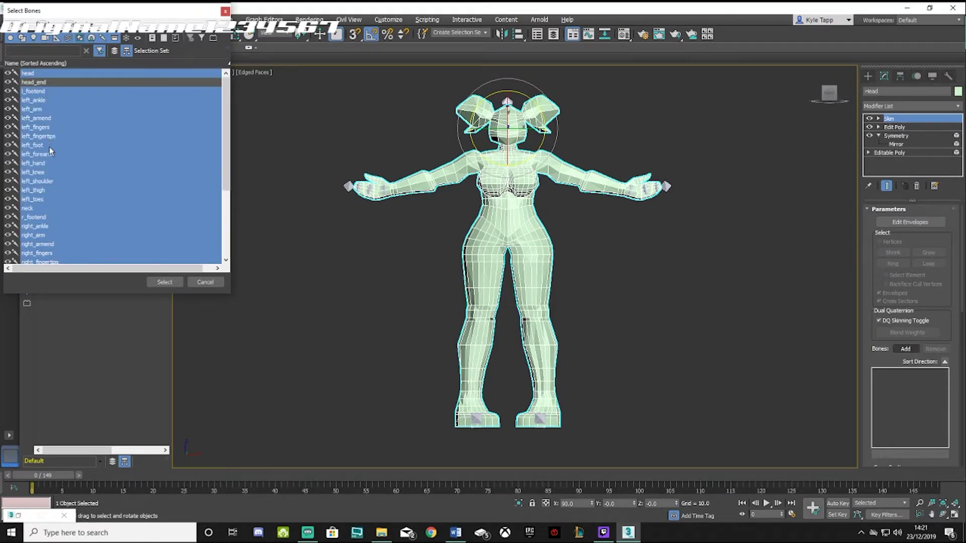
{"action": "left_click", "coordinate": [44, 119], "text": "ctrl"}
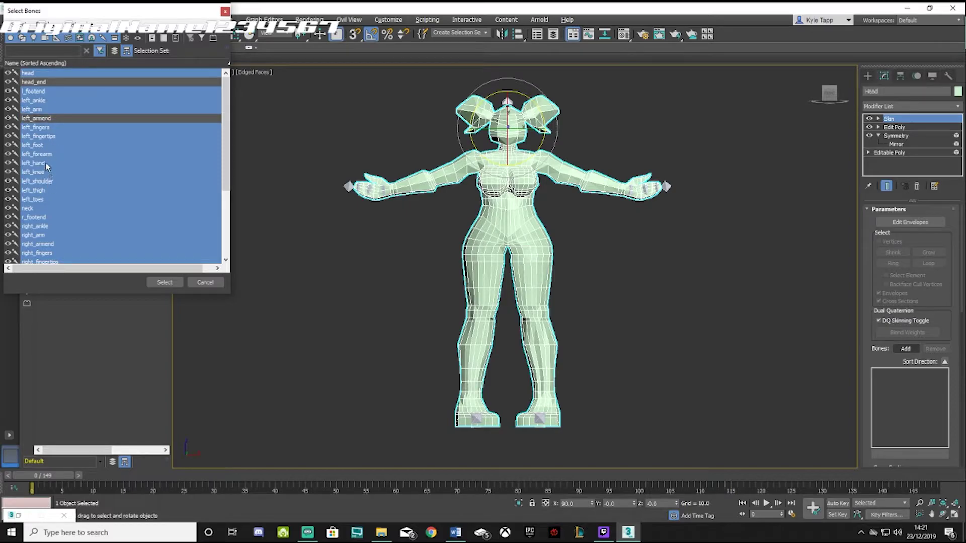
{"action": "left_click", "coordinate": [36, 218], "text": "ctrl"}
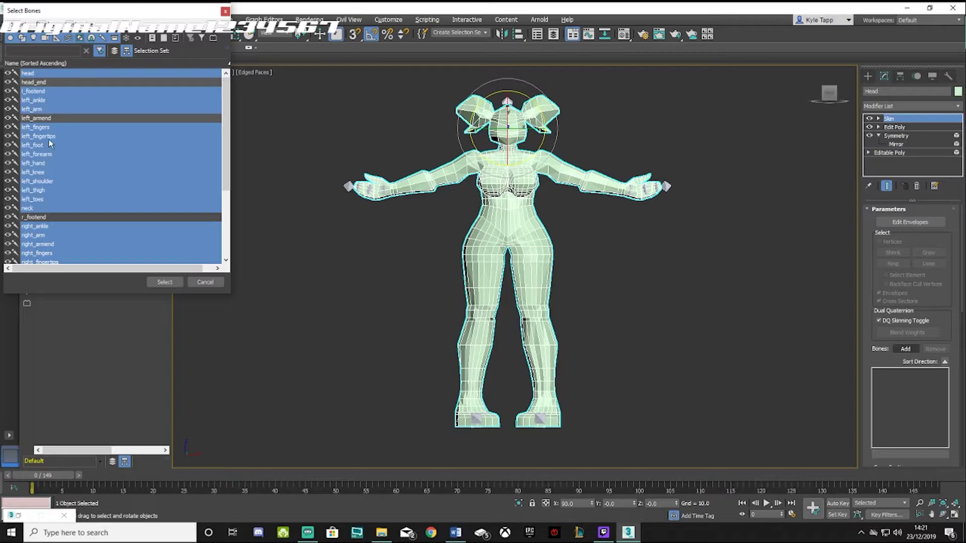
Step: Also exclude right_armend and l_footend, then add the chosen bones to the Skin
{"action": "scroll", "coordinate": [51, 173], "scroll_direction": "down", "scroll_amount": 4}
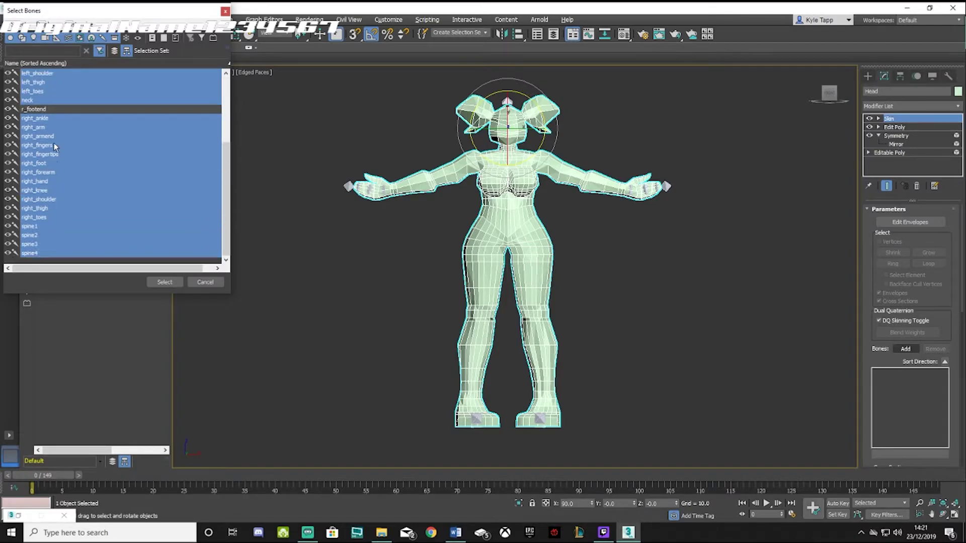
{"action": "left_click", "coordinate": [49, 137], "text": "ctrl"}
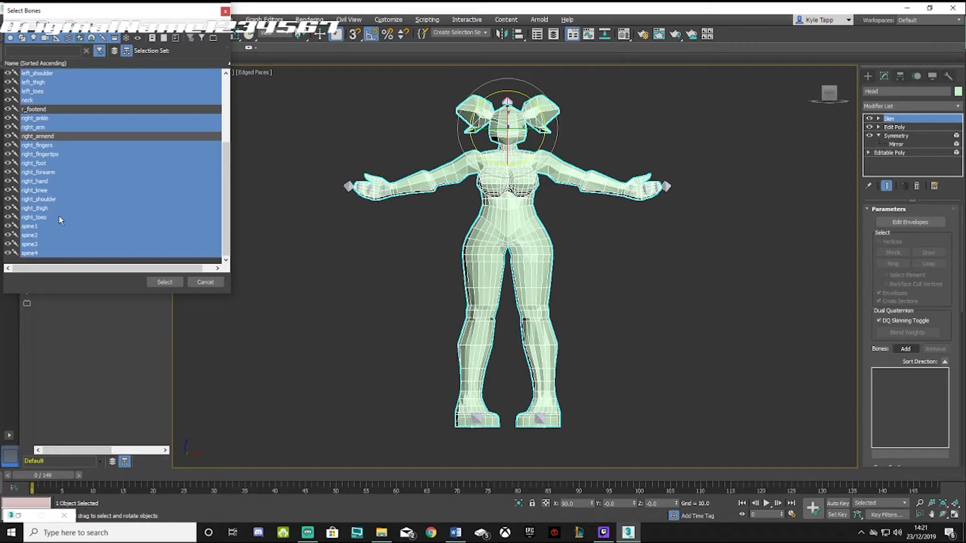
{"action": "scroll", "coordinate": [62, 217], "scroll_direction": "up", "scroll_amount": 3}
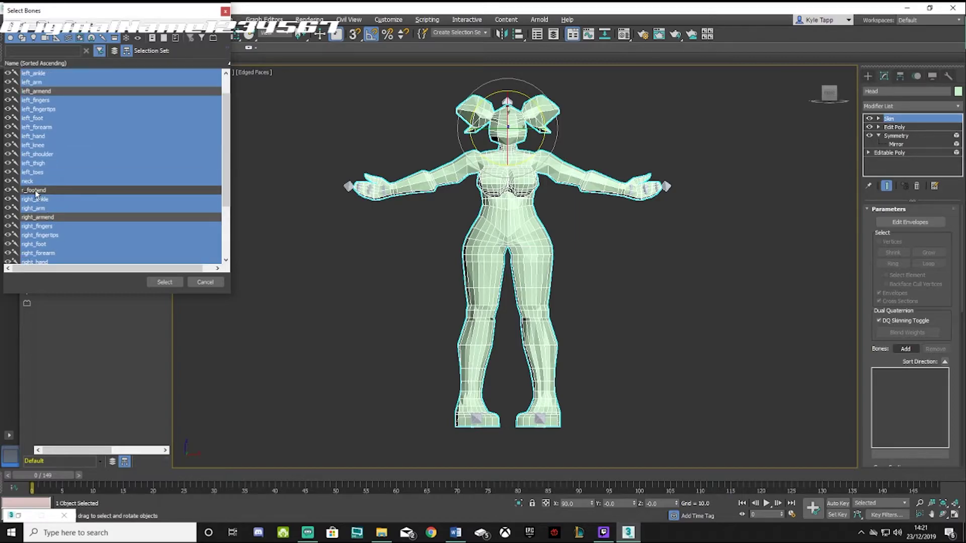
{"action": "scroll", "coordinate": [60, 136], "scroll_direction": "up", "scroll_amount": 1}
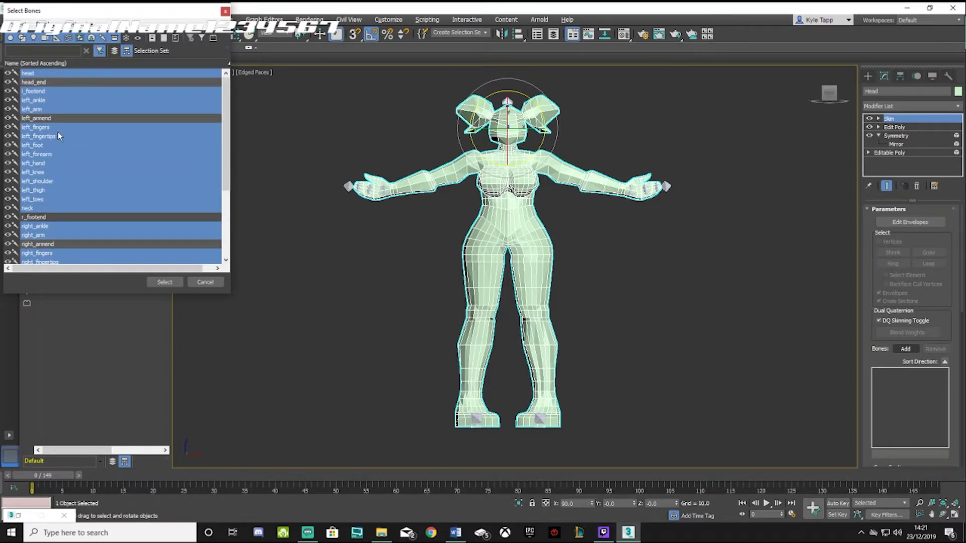
{"action": "left_click", "coordinate": [43, 91], "text": "ctrl"}
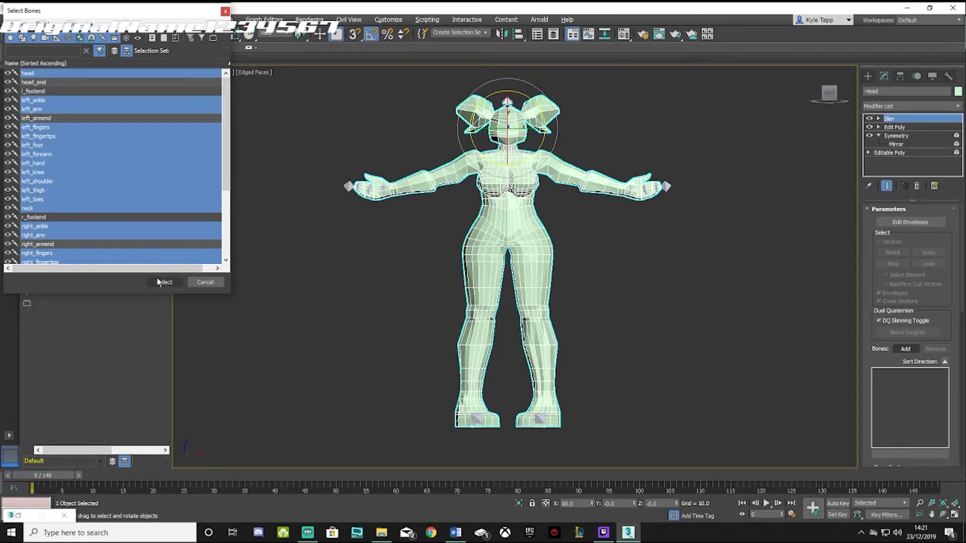
{"action": "scroll", "coordinate": [86, 146], "scroll_direction": "down", "scroll_amount": 2}
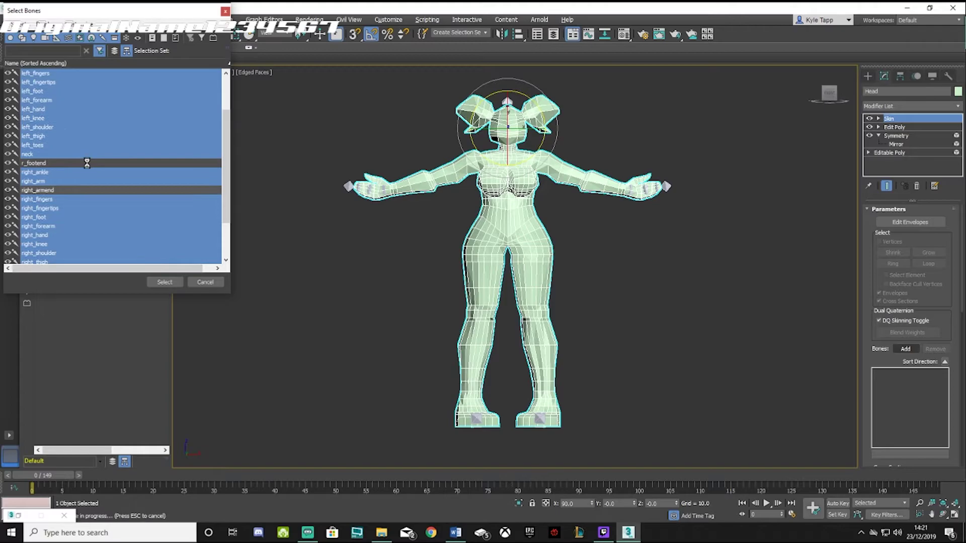
{"action": "scroll", "coordinate": [74, 140], "scroll_direction": "up", "scroll_amount": 2}
{"action": "left_click", "coordinate": [157, 280]}
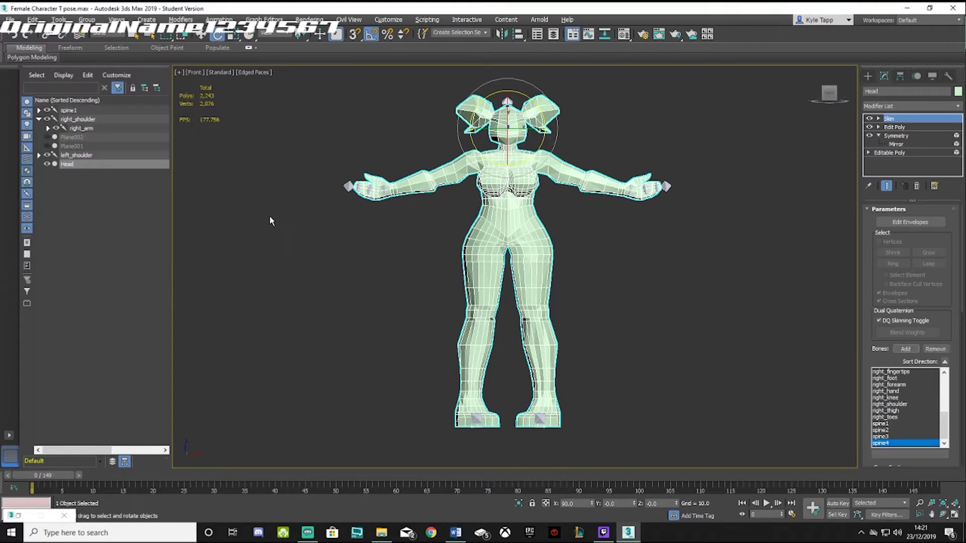
Step: Raise right_arm about 55 degrees and bend right_forearm to test deformation, undoing the bend
{"action": "left_click", "coordinate": [466, 179]}
{"action": "scroll", "coordinate": [455, 192], "scroll_direction": "up", "scroll_amount": 5}
{"action": "middle_click_drag", "start_coordinate": [455, 192], "coordinate": [453, 267]}
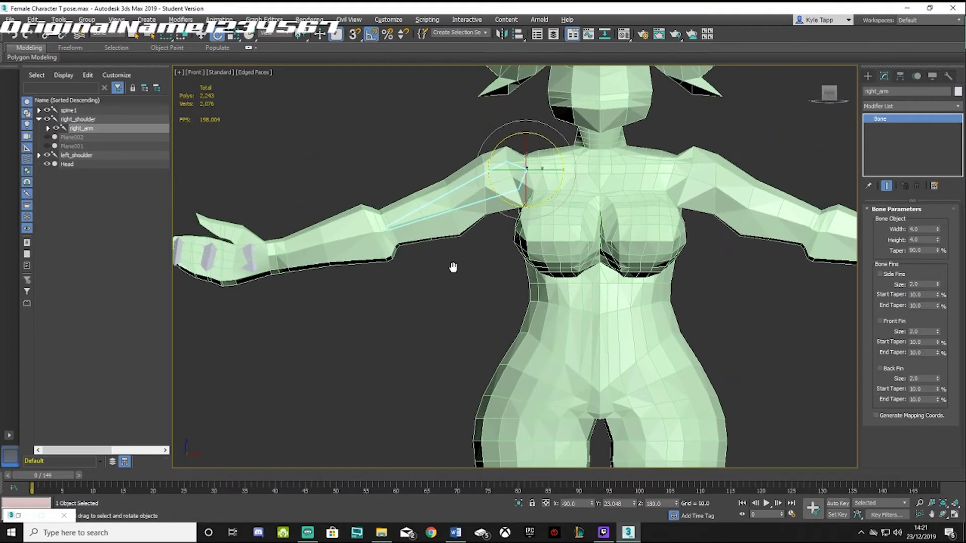
{"action": "scroll", "coordinate": [453, 268], "scroll_direction": "down", "scroll_amount": 5}
{"action": "mouse_move", "coordinate": [484, 232]}
{"action": "left_mouse_down"}
{"action": "mouse_move", "coordinate": [470, 194]}
{"action": "mouse_move", "coordinate": [497, 244]}
{"action": "mouse_move", "coordinate": [488, 221]}
{"action": "left_mouse_up"}
{"action": "left_click", "coordinate": [369, 251]}
{"action": "left_click_drag", "start_coordinate": [369, 254], "coordinate": [392, 276]}
{"action": "key", "text": "ctrl+z"}
{"action": "scroll", "coordinate": [443, 304], "scroll_direction": "down", "scroll_amount": 2}
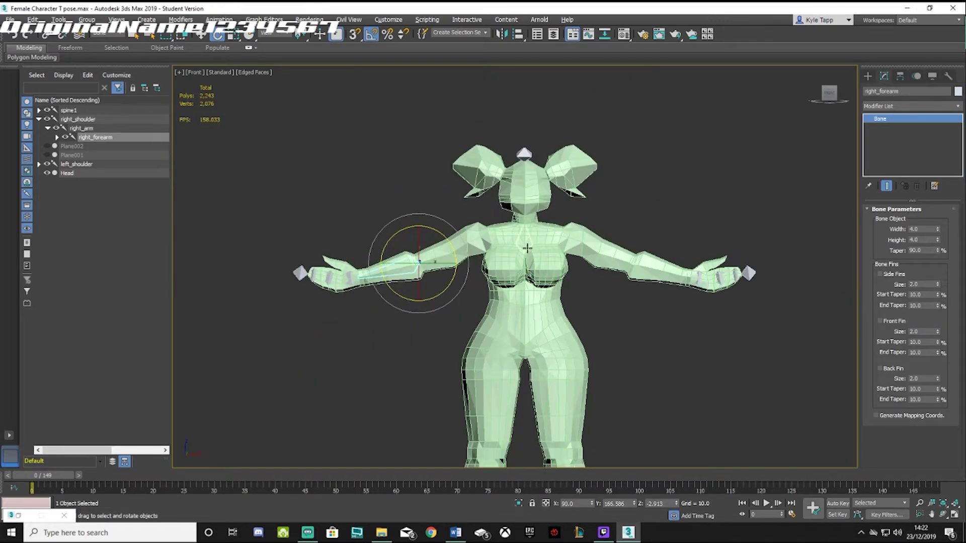
{"action": "middle_click_drag", "start_coordinate": [533, 254], "coordinate": [521, 234]}
Step: Apply Geodesic Voxel skin weights with a 0.25 falloff to the Head mesh
{"action": "left_click", "coordinate": [81, 173]}
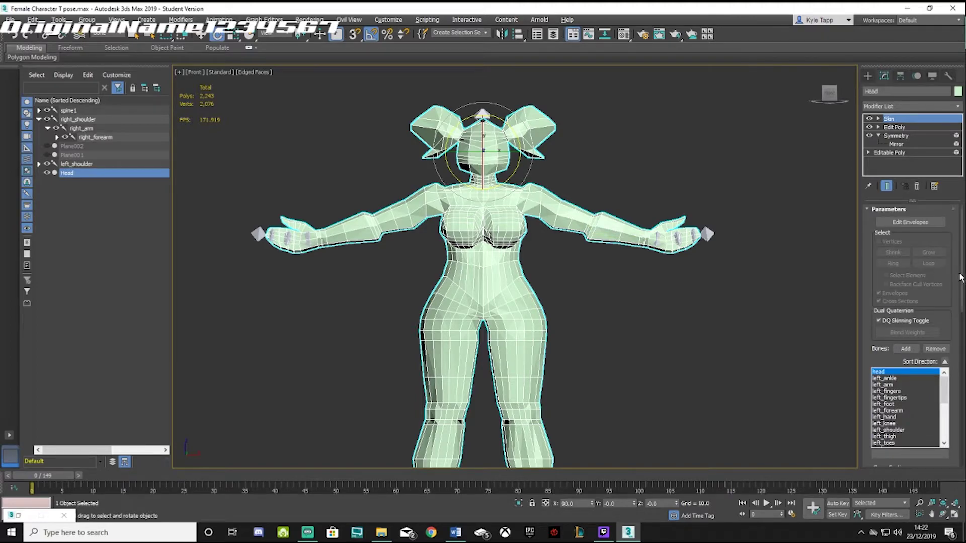
{"action": "left_click_drag", "start_coordinate": [961, 277], "coordinate": [965, 370]}
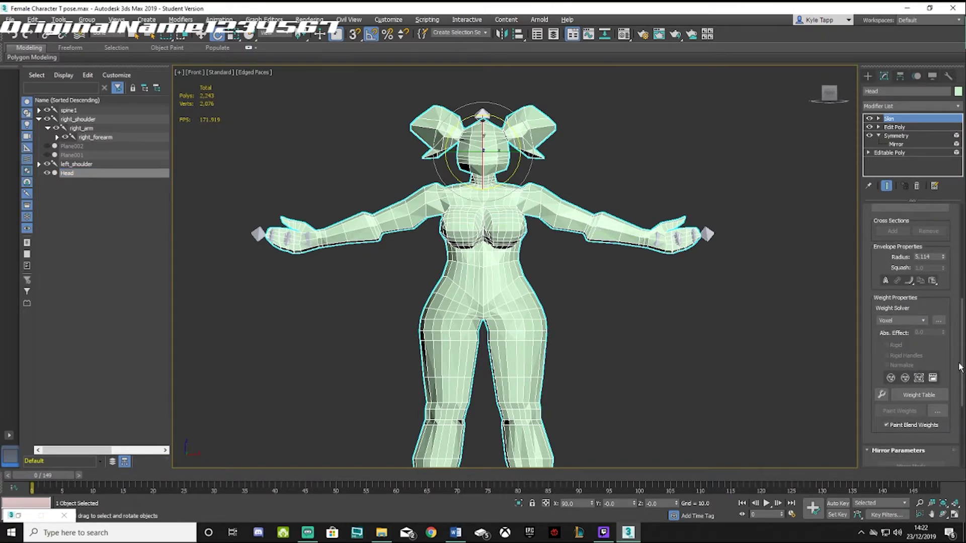
{"action": "left_click", "coordinate": [939, 321]}
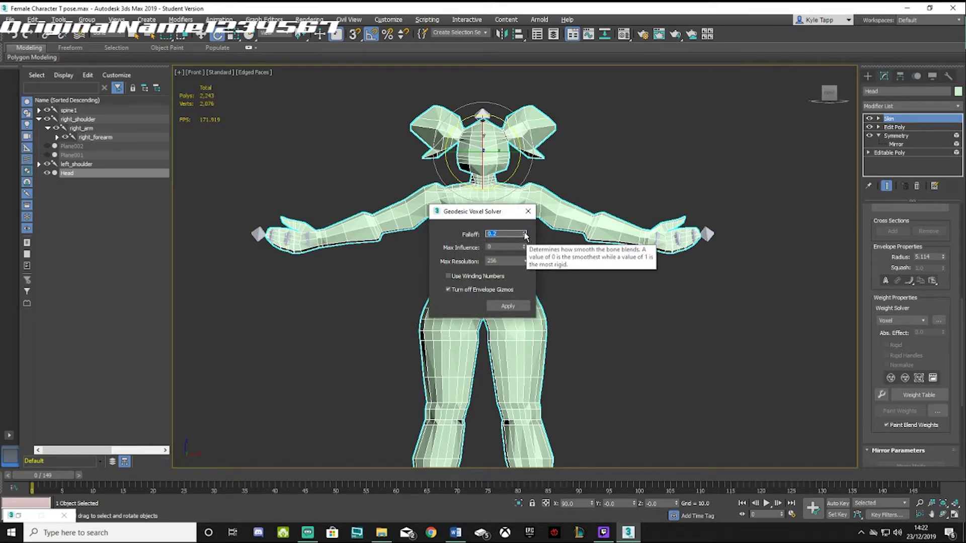
{"action": "left_click", "coordinate": [524, 233]}
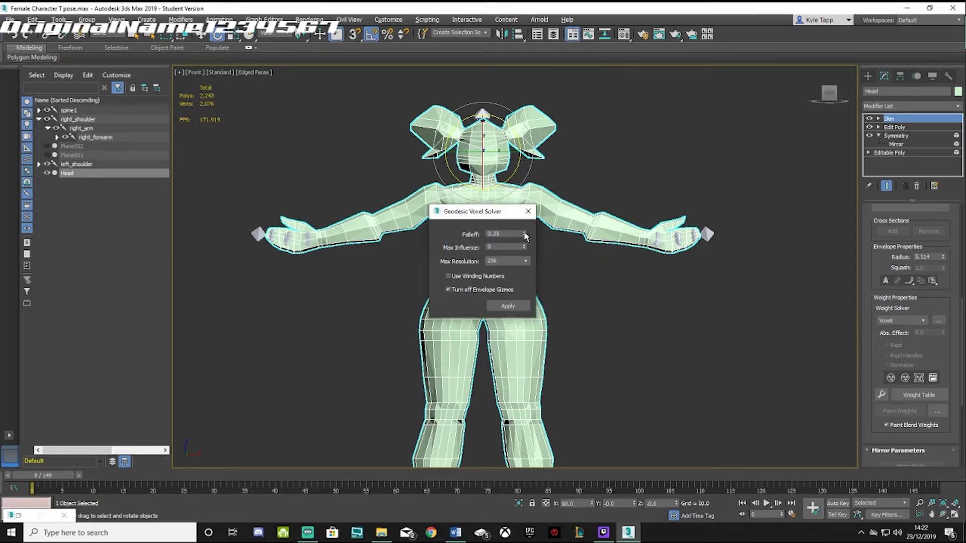
{"action": "left_click", "coordinate": [508, 307]}
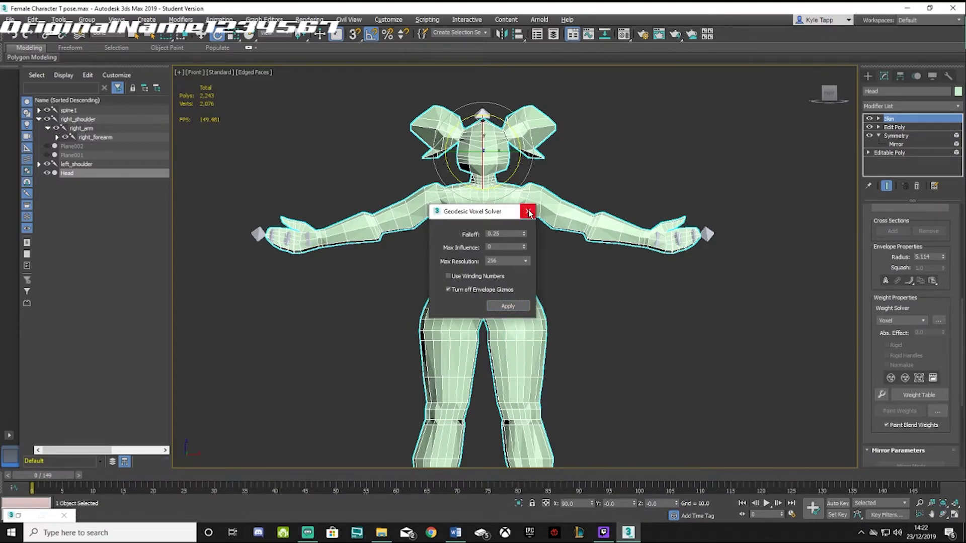
{"action": "left_click", "coordinate": [529, 212]}
{"action": "left_click", "coordinate": [424, 208]}
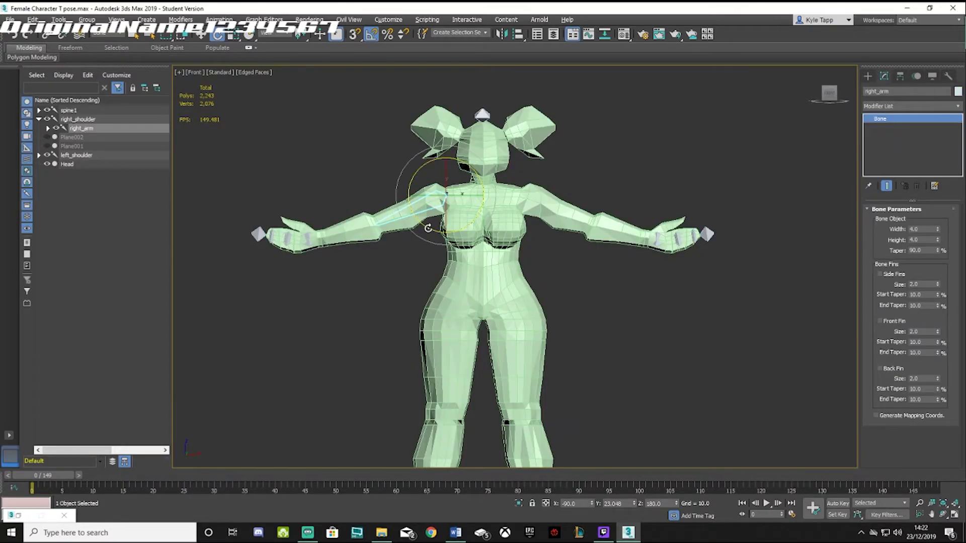
Step: Test-swing the right arm, undo it, and reselect the Head mesh
{"action": "mouse_move", "coordinate": [426, 228]}
{"action": "left_mouse_down"}
{"action": "mouse_move", "coordinate": [388, 199]}
{"action": "mouse_move", "coordinate": [443, 233]}
{"action": "left_mouse_up"}
{"action": "key", "text": "ctrl+z"}
{"action": "left_click", "coordinate": [103, 165]}
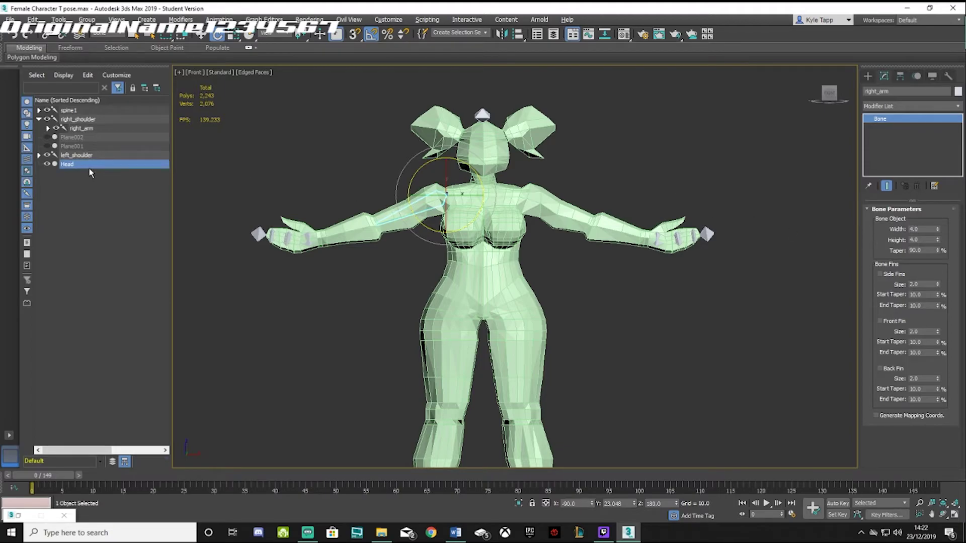
{"action": "left_click_drag", "start_coordinate": [961, 287], "coordinate": [961, 380]}
Step: Recompute voxel skin weights at falloff 0.3 and lower right_arm to check deformation
{"action": "left_click", "coordinate": [939, 346]}
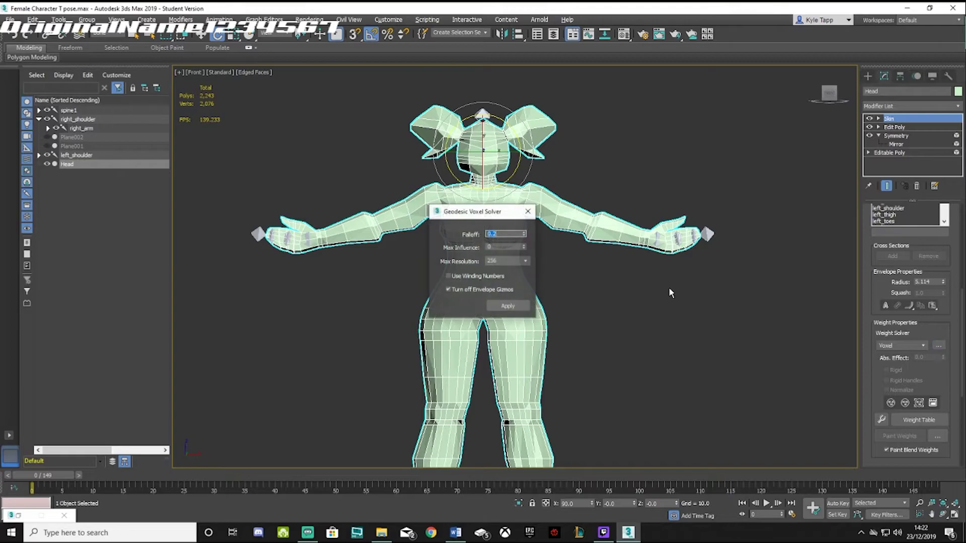
{"action": "left_click", "coordinate": [525, 232]}
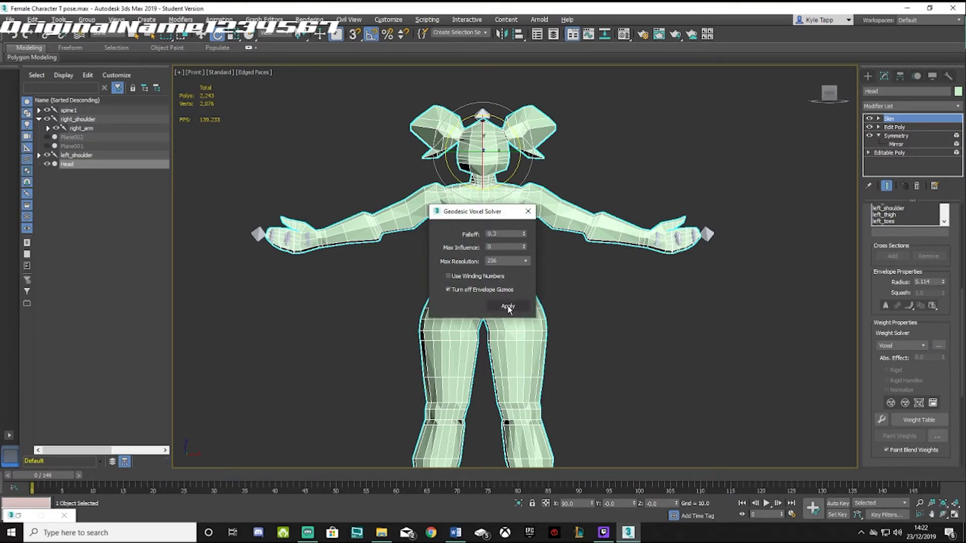
{"action": "left_click", "coordinate": [508, 306]}
{"action": "left_click", "coordinate": [527, 212]}
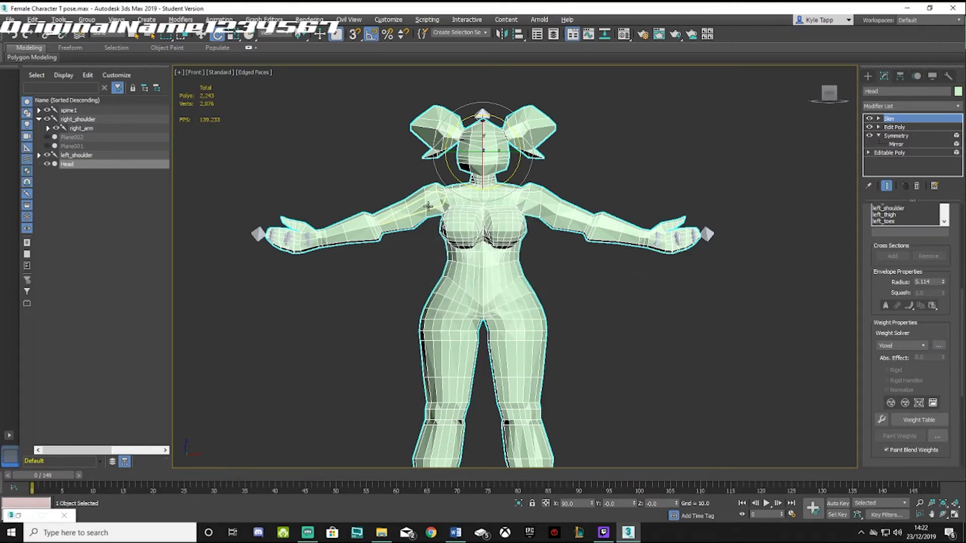
{"action": "left_click", "coordinate": [426, 222]}
{"action": "mouse_move", "coordinate": [424, 225]}
{"action": "left_mouse_down"}
{"action": "mouse_move", "coordinate": [428, 193]}
{"action": "mouse_move", "coordinate": [432, 239]}
{"action": "mouse_move", "coordinate": [429, 197]}
{"action": "mouse_move", "coordinate": [439, 235]}
{"action": "mouse_move", "coordinate": [434, 220]}
{"action": "left_mouse_up"}
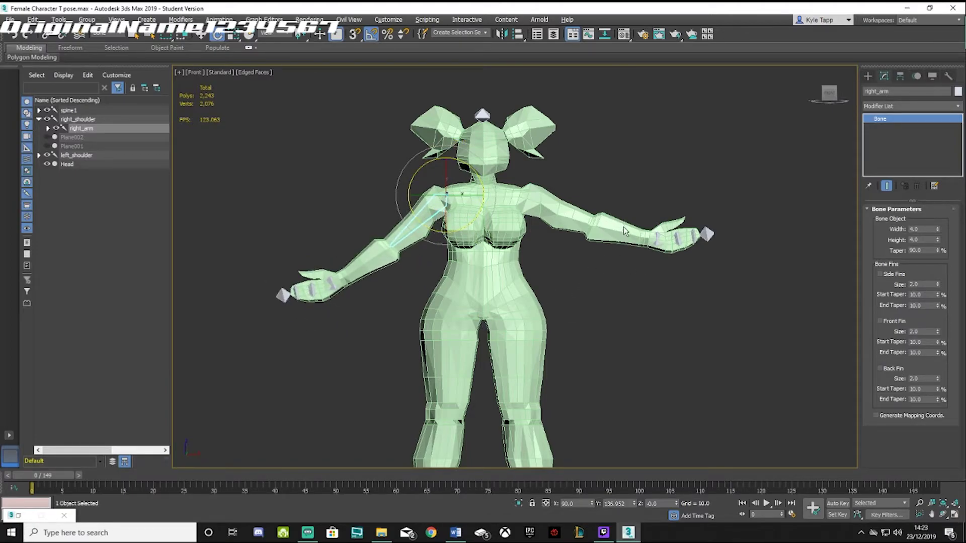
Step: Raise right_thigh and bend right_knee in a side view, then undo both rotations
{"action": "middle_click_drag", "start_coordinate": [626, 231], "coordinate": [554, 151]}
{"action": "left_click", "coordinate": [440, 221]}
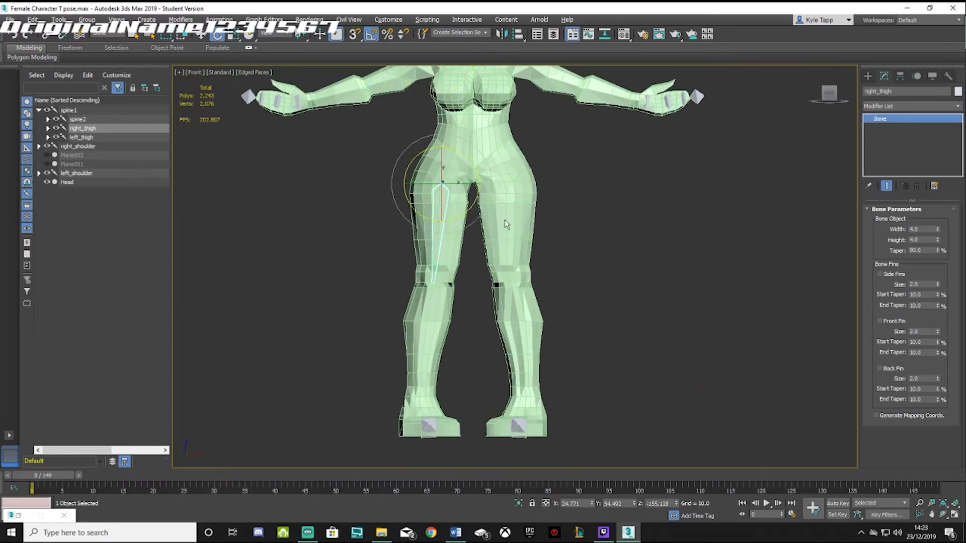
{"action": "middle_click_drag", "start_coordinate": [570, 297], "coordinate": [643, 296], "text": "alt"}
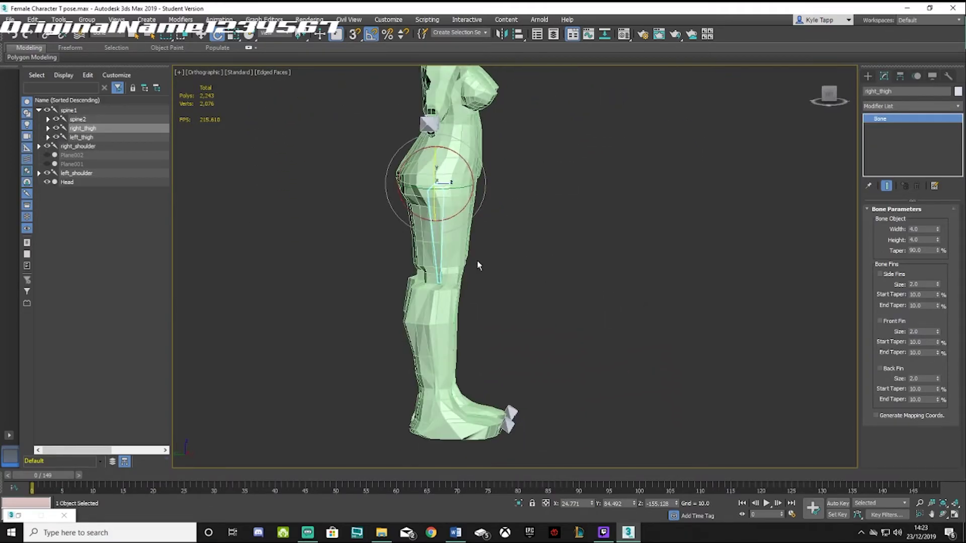
{"action": "left_click_drag", "start_coordinate": [449, 221], "coordinate": [481, 220]}
{"action": "left_click", "coordinate": [556, 256]}
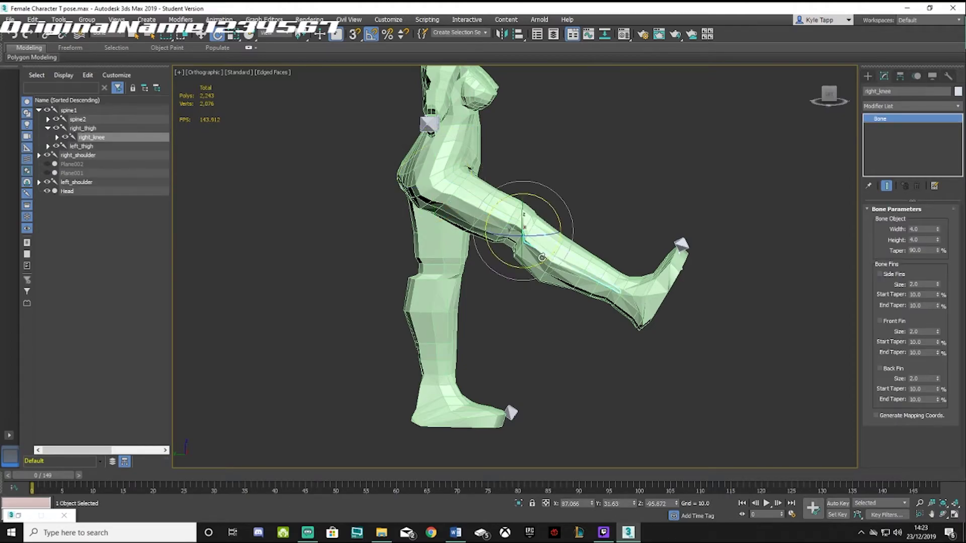
{"action": "left_click_drag", "start_coordinate": [542, 257], "coordinate": [509, 281]}
{"action": "key", "text": "ctrl+z"}
{"action": "key", "text": "ctrl+z"}
{"action": "key", "text": "ctrl+z"}
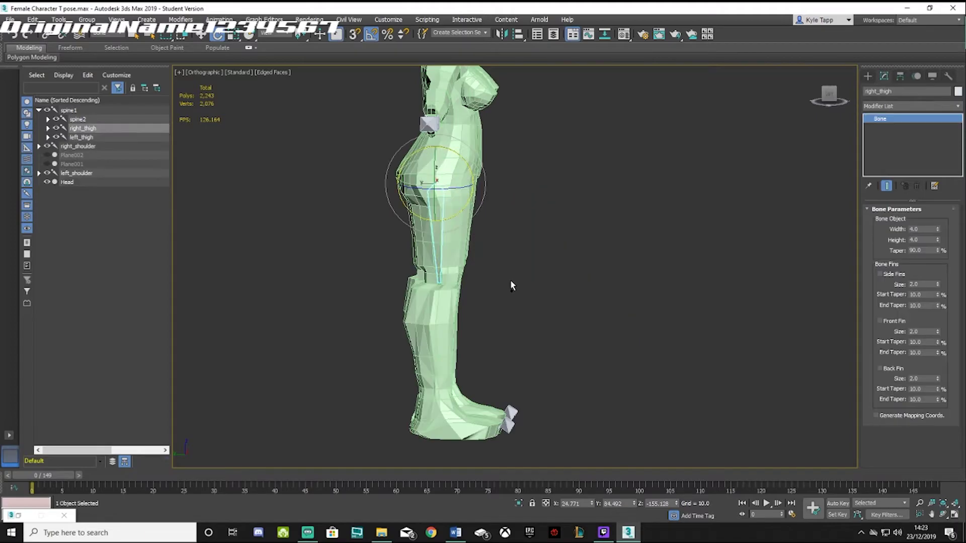
Step: Return to the front view and rotate right_arm back to near horizontal
{"action": "middle_click_drag", "start_coordinate": [606, 273], "coordinate": [811, 112], "text": "alt"}
{"action": "left_click", "coordinate": [830, 89]}
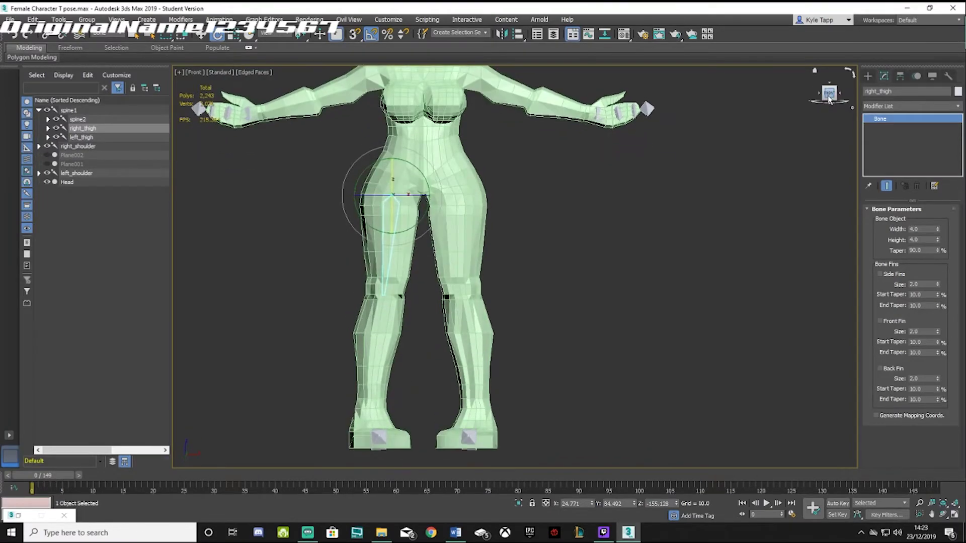
{"action": "middle_click_drag", "start_coordinate": [651, 180], "coordinate": [745, 256]}
{"action": "left_click", "coordinate": [461, 177]}
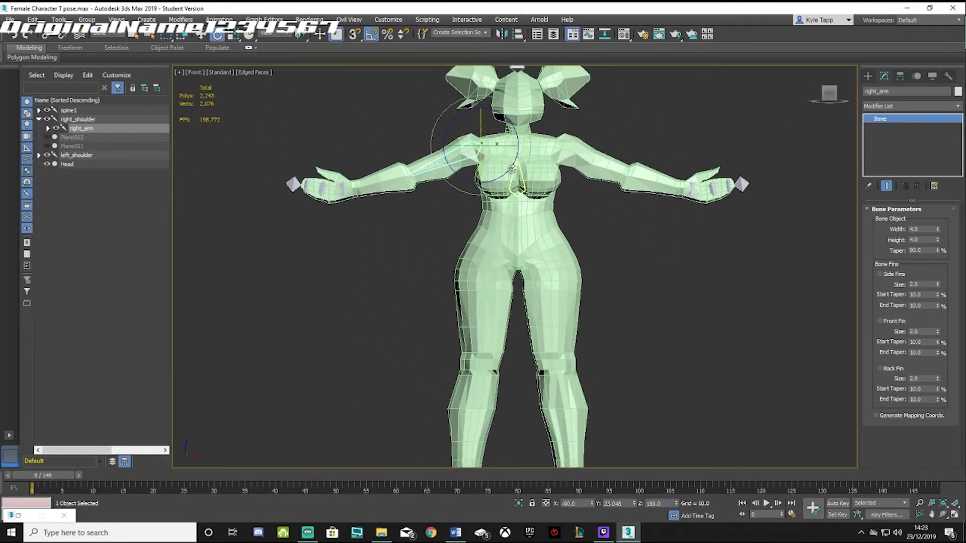
{"action": "mouse_move", "coordinate": [461, 177]}
{"action": "left_mouse_down"}
{"action": "mouse_move", "coordinate": [462, 195]}
{"action": "mouse_move", "coordinate": [460, 178]}
{"action": "left_mouse_up"}
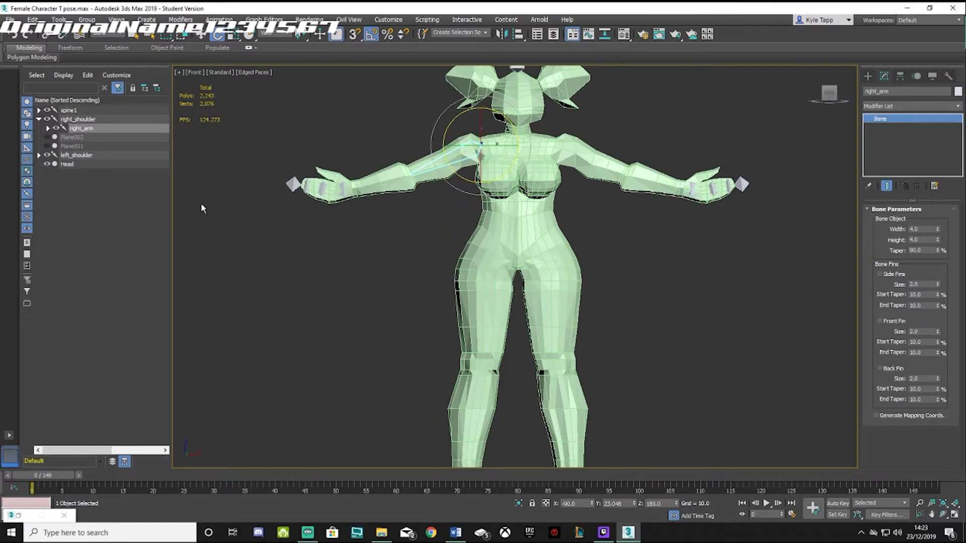
Step: Enable Edit Envelopes on the Head's Skin and show the right_arm bone's envelope
{"action": "left_click", "coordinate": [80, 167]}
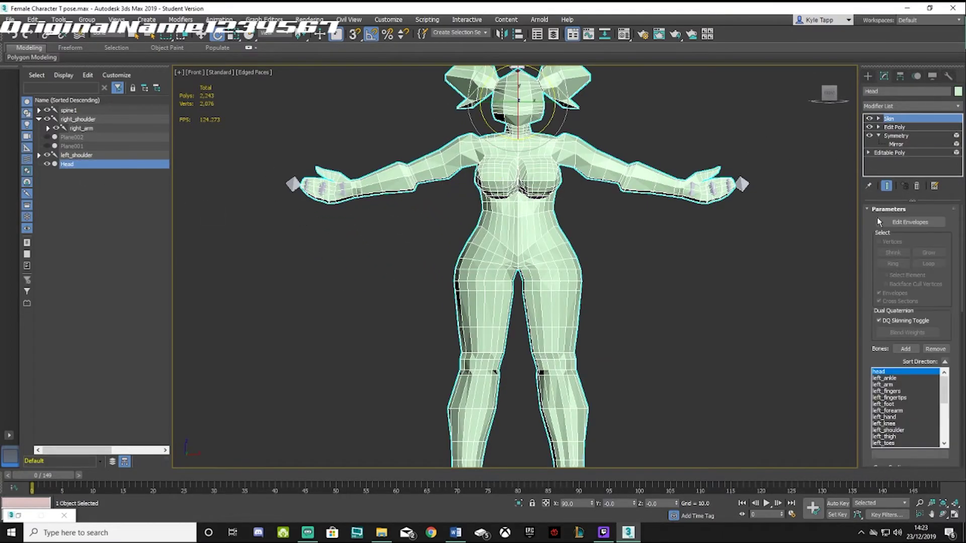
{"action": "left_click", "coordinate": [895, 224]}
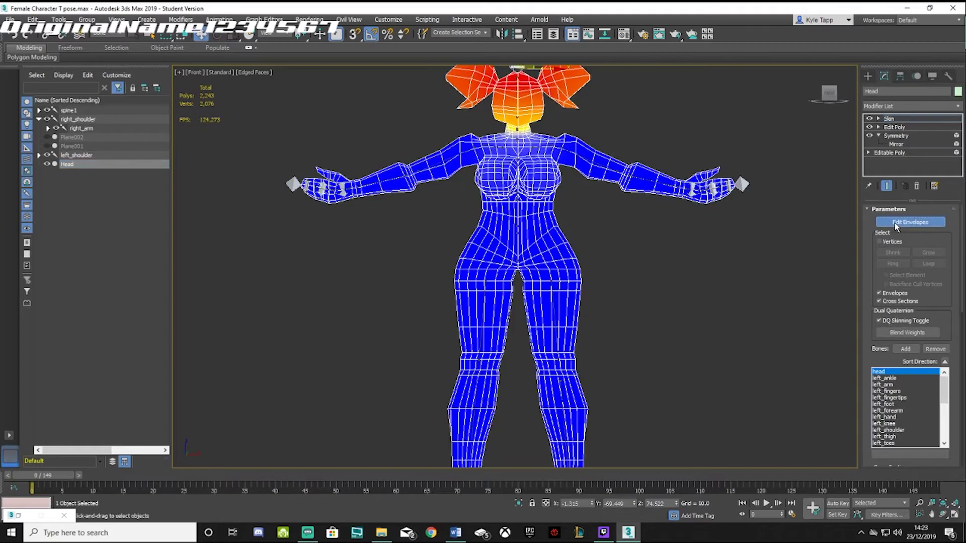
{"action": "left_click", "coordinate": [468, 150]}
{"action": "scroll", "coordinate": [510, 174], "scroll_direction": "up", "scroll_amount": 2}
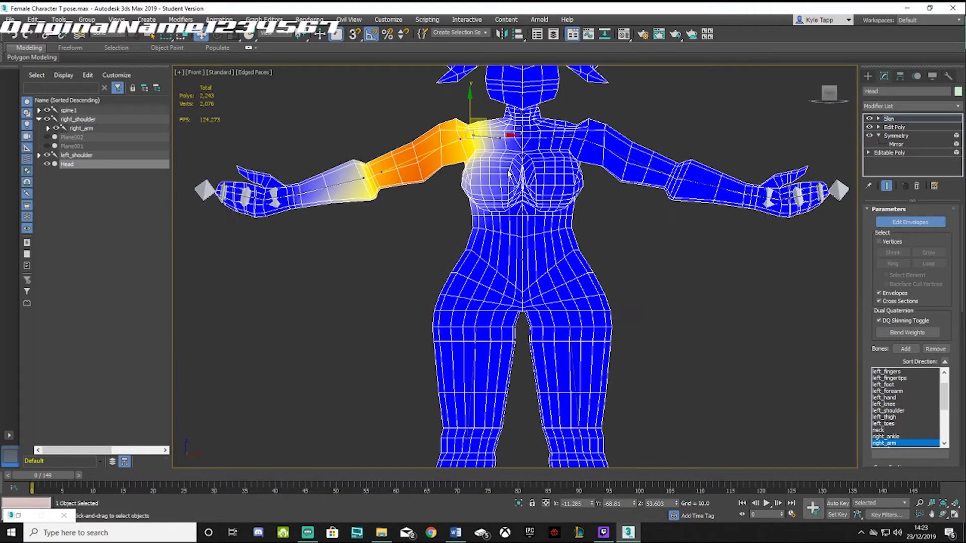
{"action": "mouse_move", "coordinate": [508, 166]}
{"action": "middle_mouse_down", "text": "alt"}
{"action": "mouse_move", "coordinate": [590, 176]}
{"action": "mouse_move", "coordinate": [583, 200]}
{"action": "mouse_move", "coordinate": [530, 199]}
{"action": "mouse_move", "coordinate": [498, 160]}
{"action": "middle_mouse_up", "text": "alt"}
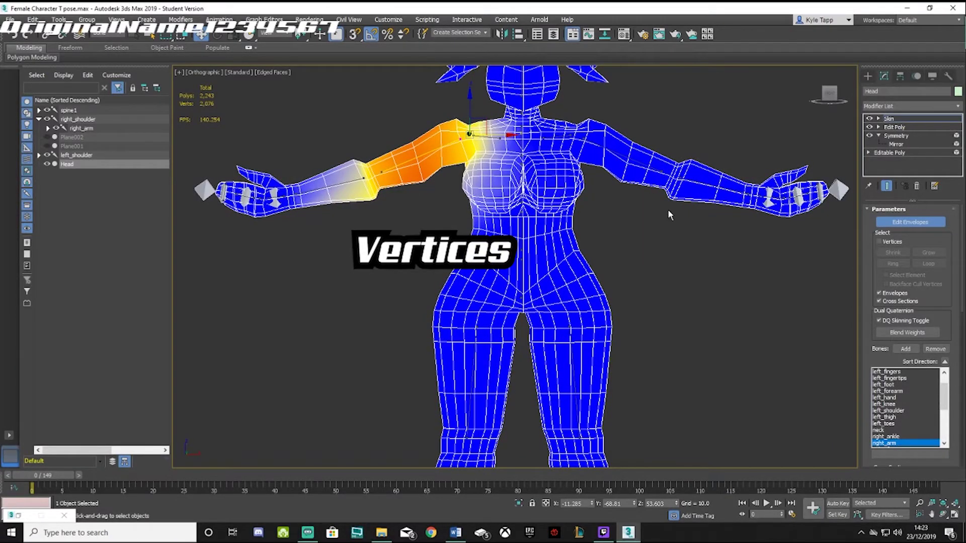
Step: Turn on Vertices and drag-select the shoulder vertices around the right_arm envelope
{"action": "left_click", "coordinate": [879, 243]}
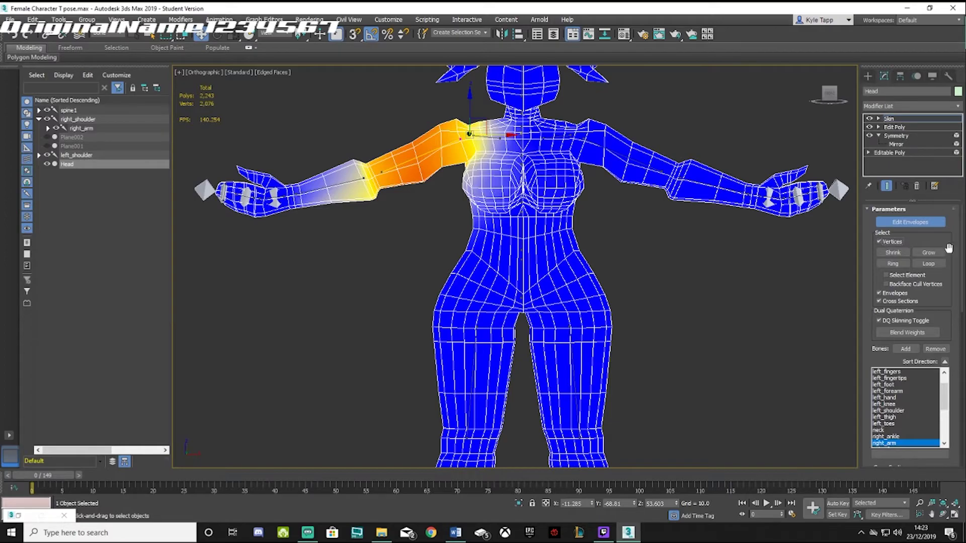
{"action": "scroll", "coordinate": [964, 272], "scroll_direction": "down", "scroll_amount": 2}
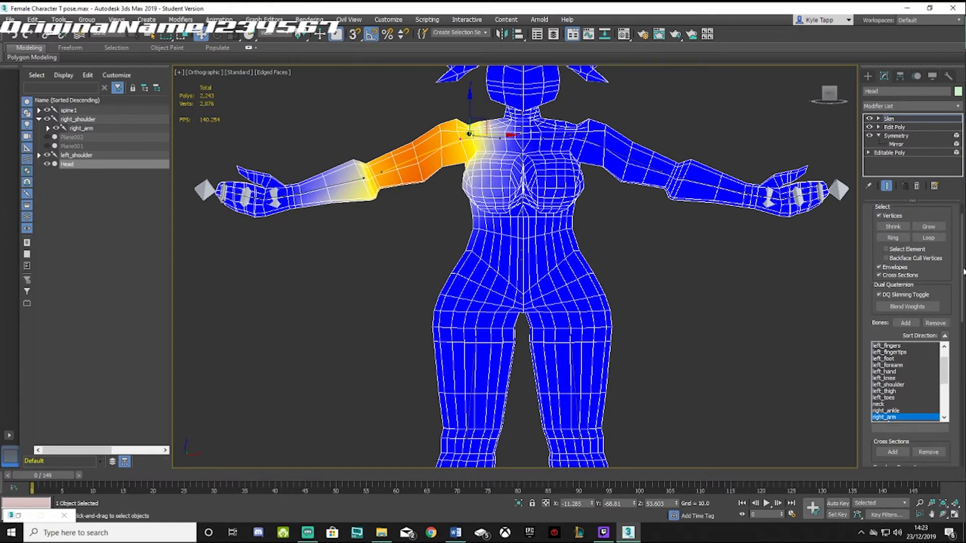
{"action": "scroll", "coordinate": [532, 217], "scroll_direction": "up", "scroll_amount": 4}
{"action": "middle_click_drag", "start_coordinate": [532, 217], "coordinate": [560, 261]}
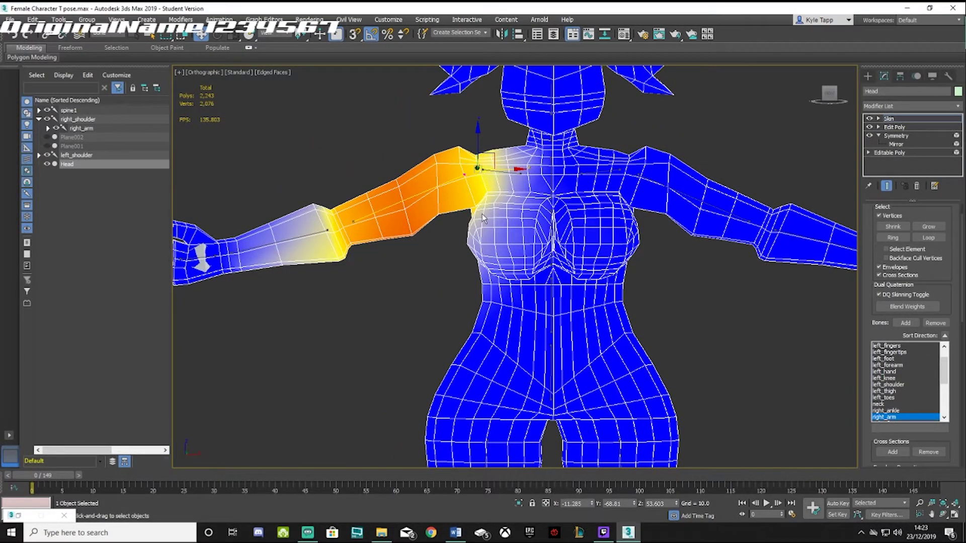
{"action": "left_click", "coordinate": [116, 35]}
{"action": "left_click", "coordinate": [117, 46]}
{"action": "middle_click_drag", "start_coordinate": [502, 153], "coordinate": [467, 133]}
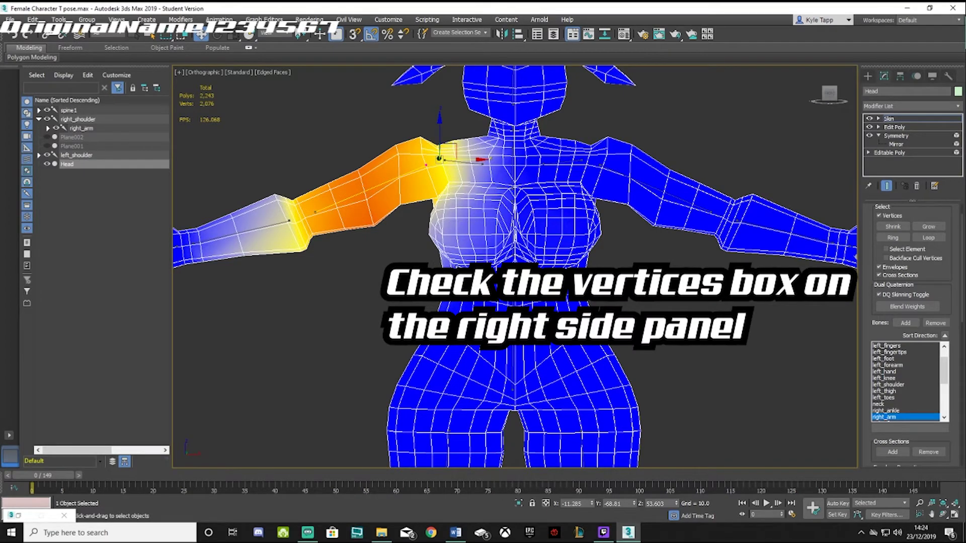
{"action": "middle_click_drag", "start_coordinate": [476, 255], "coordinate": [614, 259], "text": "alt"}
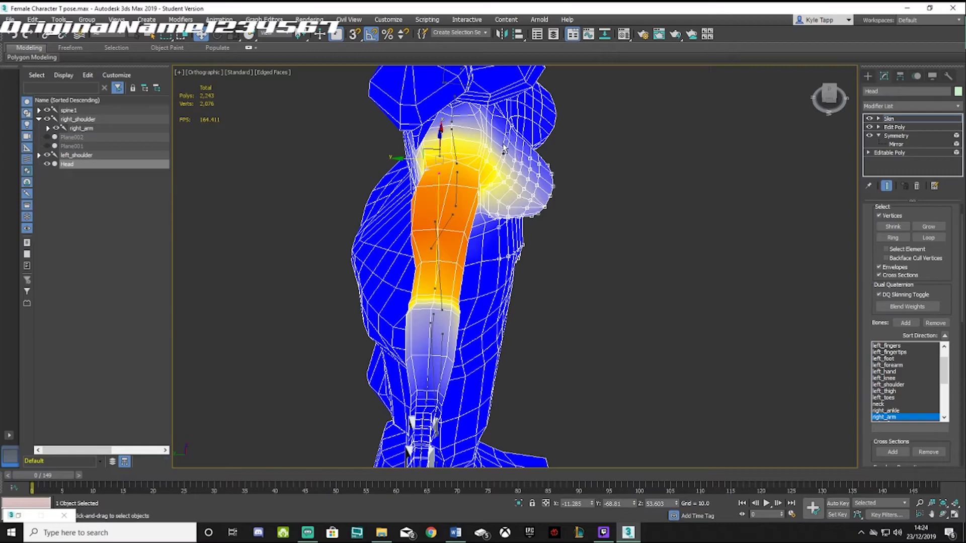
{"action": "left_click_drag", "start_coordinate": [509, 131], "coordinate": [485, 162]}
{"action": "middle_click_drag", "start_coordinate": [539, 255], "coordinate": [543, 189], "text": "alt"}
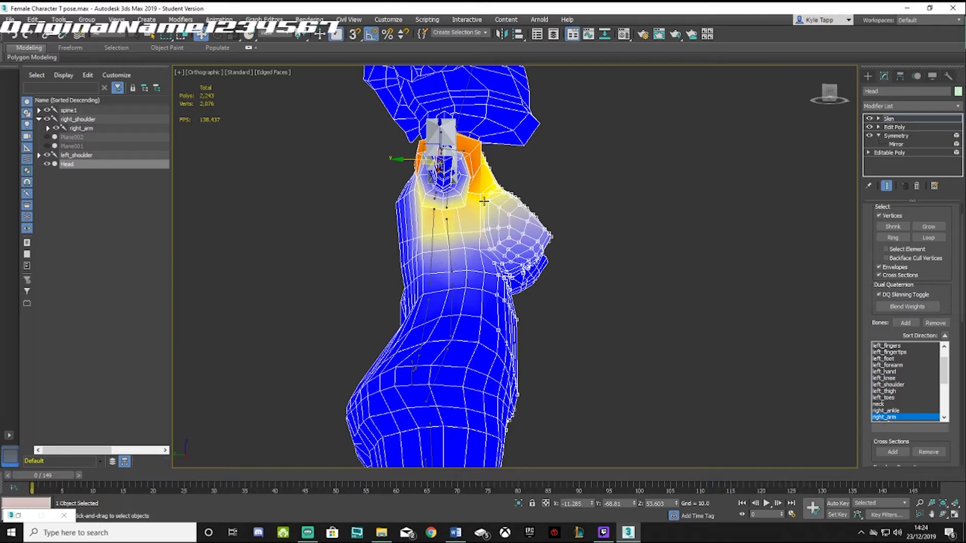
{"action": "middle_click_drag", "start_coordinate": [583, 247], "coordinate": [596, 262], "text": "alt"}
{"action": "middle_click_drag", "start_coordinate": [538, 272], "coordinate": [526, 267], "text": "alt"}
{"action": "scroll", "coordinate": [896, 312], "scroll_direction": "down", "scroll_amount": 5}
Step: In the Weight Tool, repeatedly scale down right_arm weight on an upper-chest vertex
{"action": "left_click", "coordinate": [885, 307]}
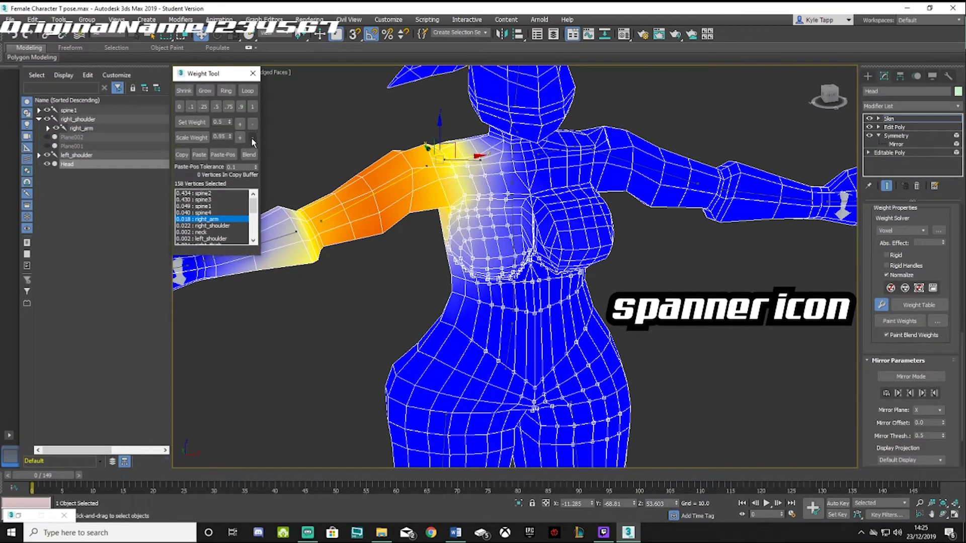
{"action": "left_click", "coordinate": [252, 139]}
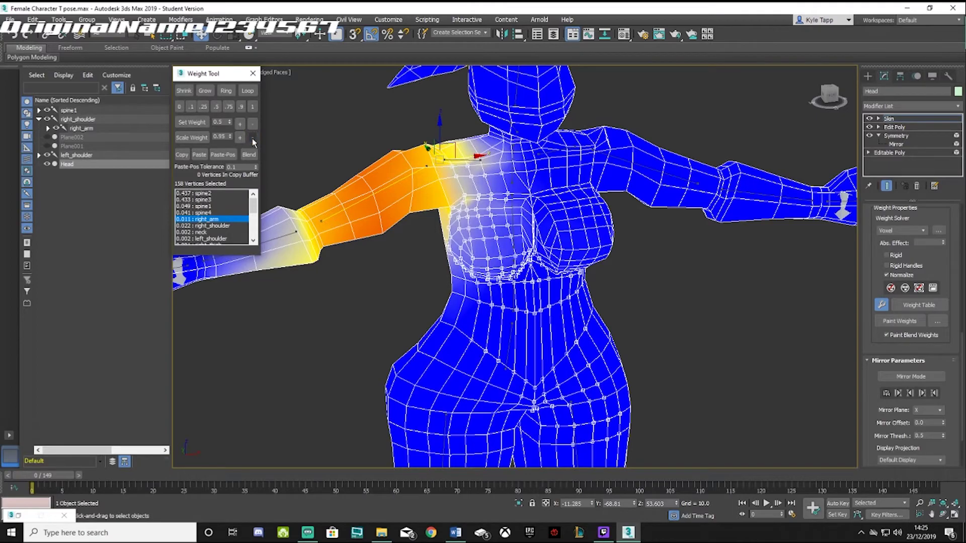
{"action": "left_click", "coordinate": [466, 201]}
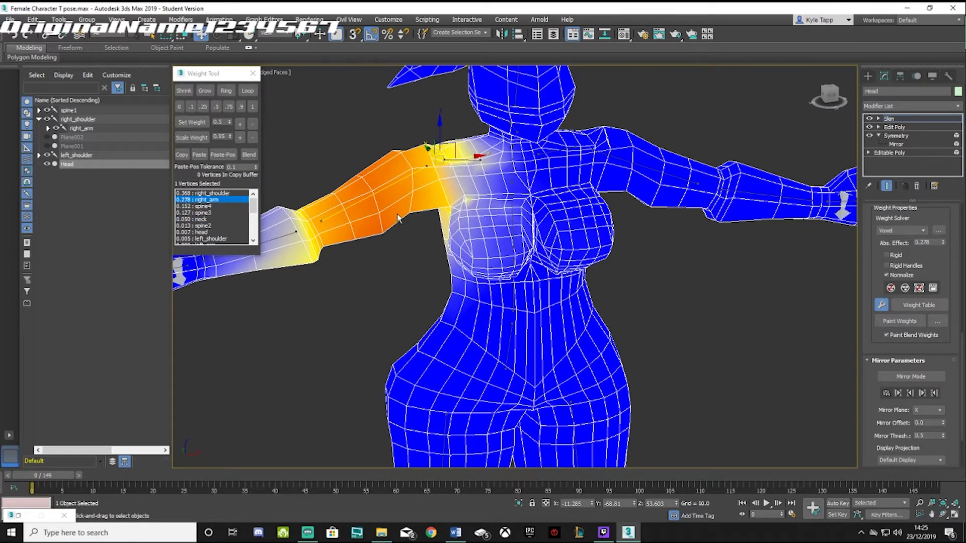
{"action": "left_click", "coordinate": [253, 156]}
{"action": "left_click", "coordinate": [257, 138]}
{"action": "left_click", "coordinate": [256, 138]}
{"action": "left_click", "coordinate": [257, 136]}
{"action": "left_click", "coordinate": [257, 137]}
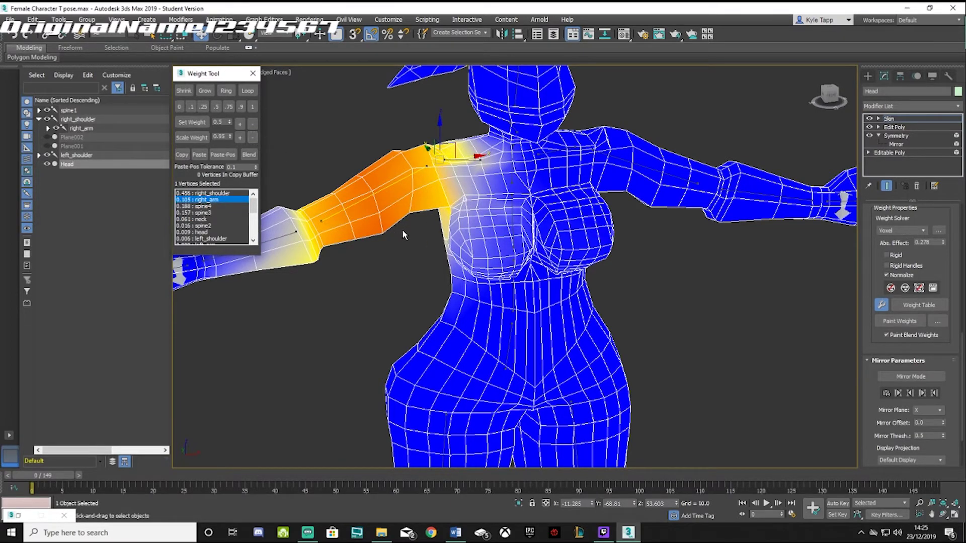
Step: Select the chest vertices from the side and reduce their right_arm weight three times
{"action": "middle_click_drag", "start_coordinate": [402, 234], "coordinate": [526, 251], "text": "alt"}
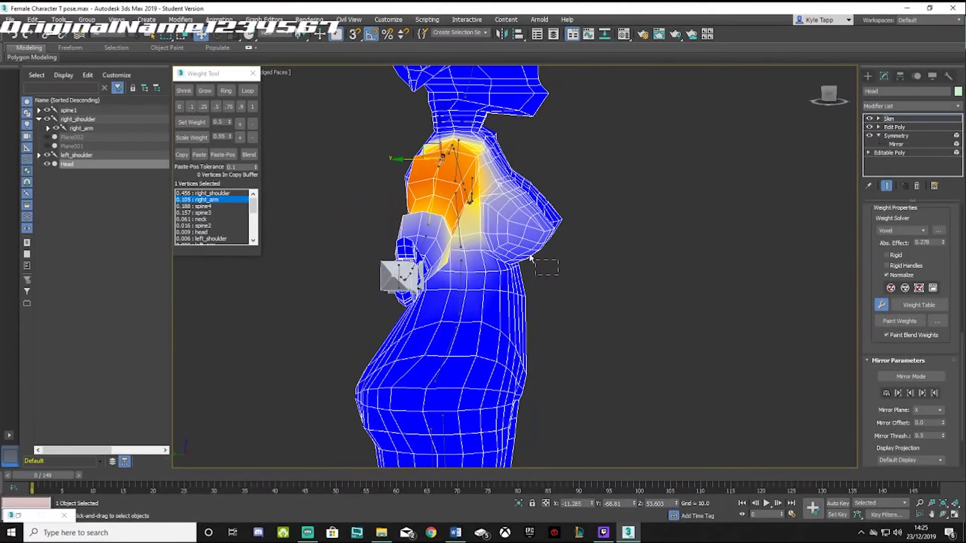
{"action": "left_click_drag", "start_coordinate": [491, 174], "coordinate": [491, 146]}
{"action": "left_click", "coordinate": [829, 99]}
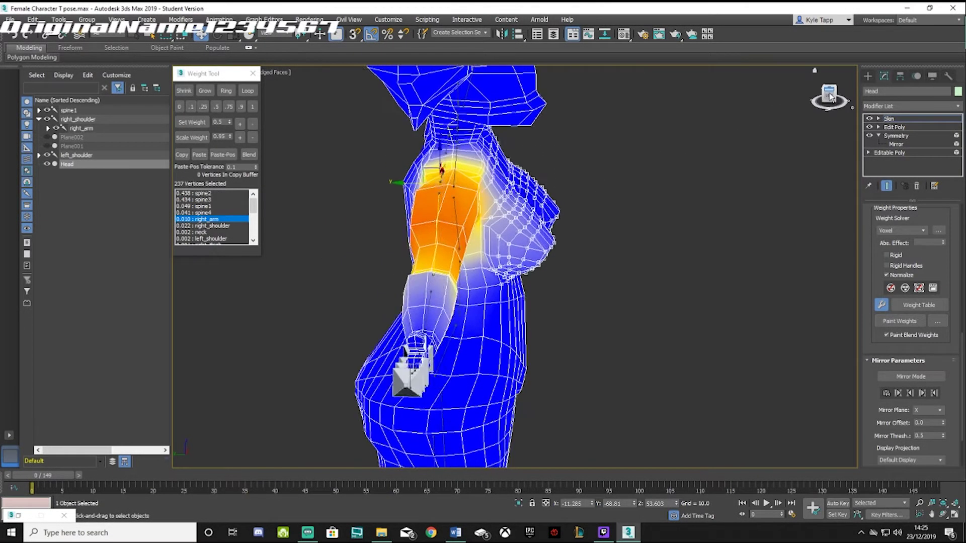
{"action": "left_click", "coordinate": [829, 104]}
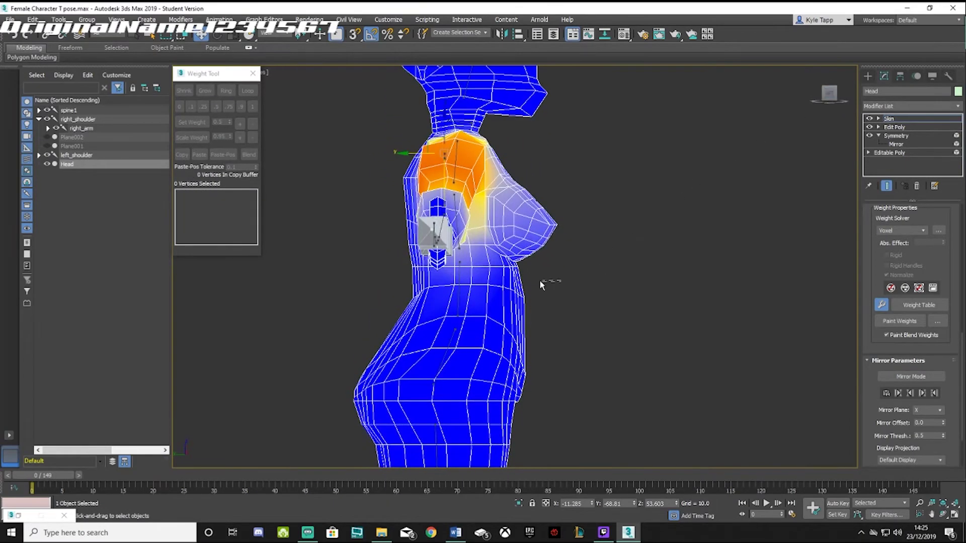
{"action": "left_click_drag", "start_coordinate": [486, 158], "coordinate": [490, 144]}
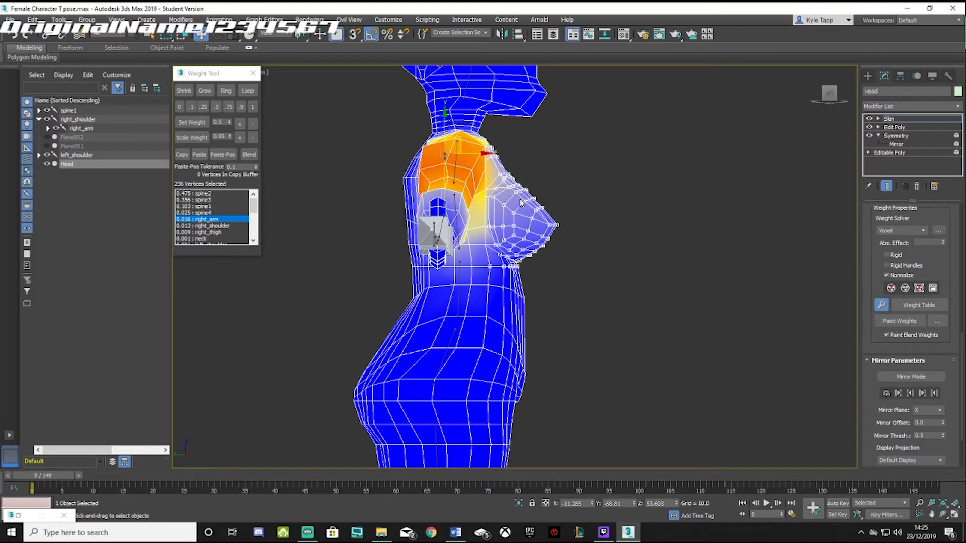
{"action": "scroll", "coordinate": [521, 202], "scroll_direction": "up", "scroll_amount": 4}
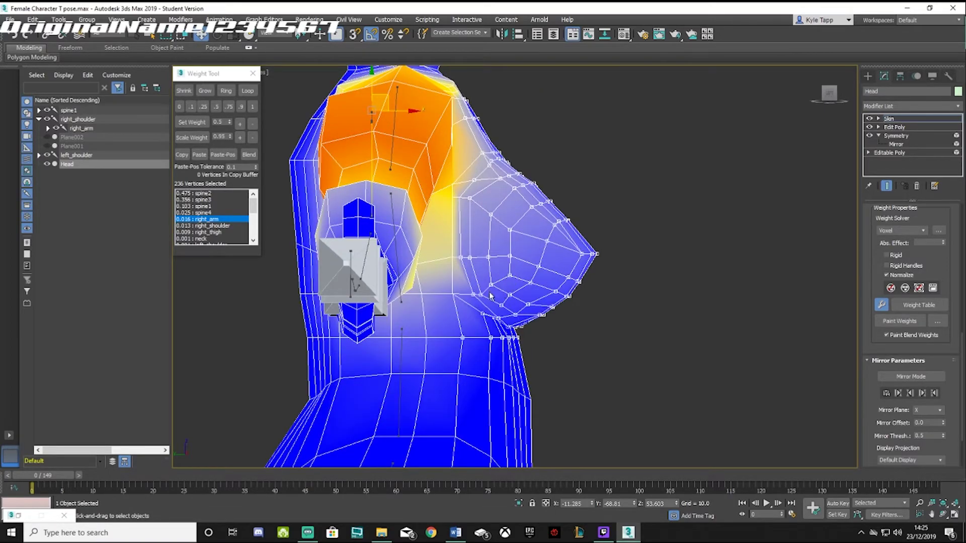
{"action": "middle_click_drag", "start_coordinate": [577, 230], "coordinate": [492, 202], "text": "alt"}
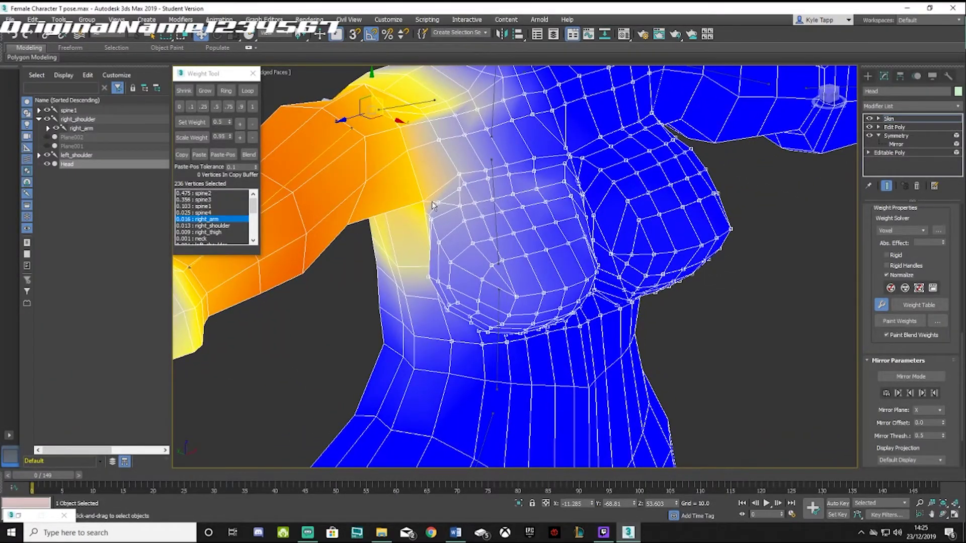
{"action": "left_click", "coordinate": [251, 138]}
{"action": "left_click", "coordinate": [252, 138]}
{"action": "left_click", "coordinate": [252, 138]}
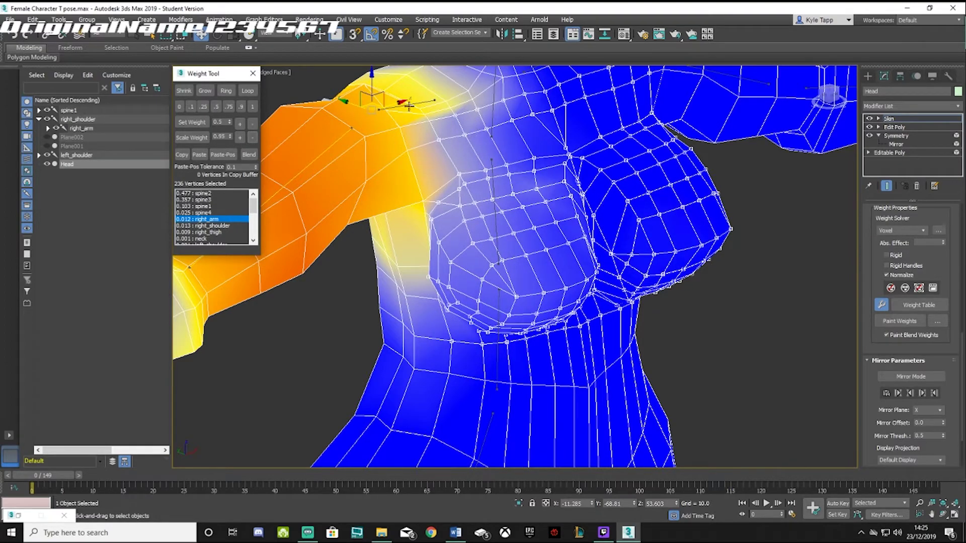
Step: Drop shoulder vertices from the selection, cut the chest weight to 0.002, and close the Weight Tool
{"action": "left_click_drag", "start_coordinate": [556, 139], "coordinate": [467, 101], "text": "alt"}
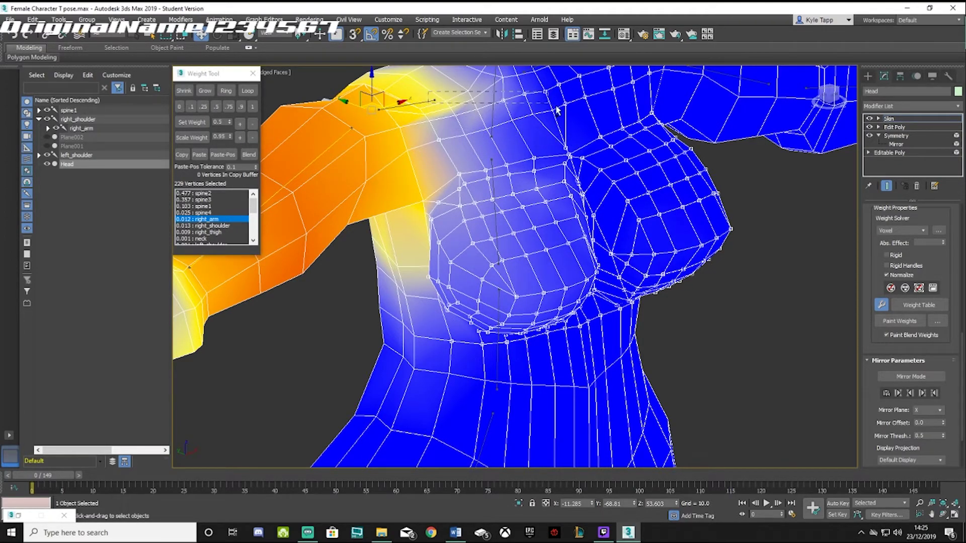
{"action": "left_click_drag", "start_coordinate": [562, 110], "coordinate": [549, 117], "text": "alt"}
{"action": "left_click", "coordinate": [253, 138]}
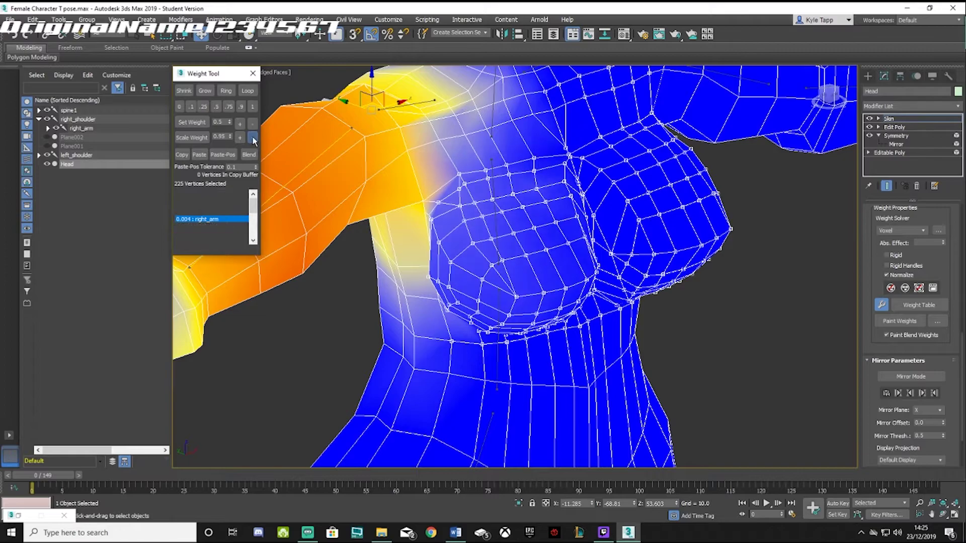
{"action": "left_click", "coordinate": [253, 139]}
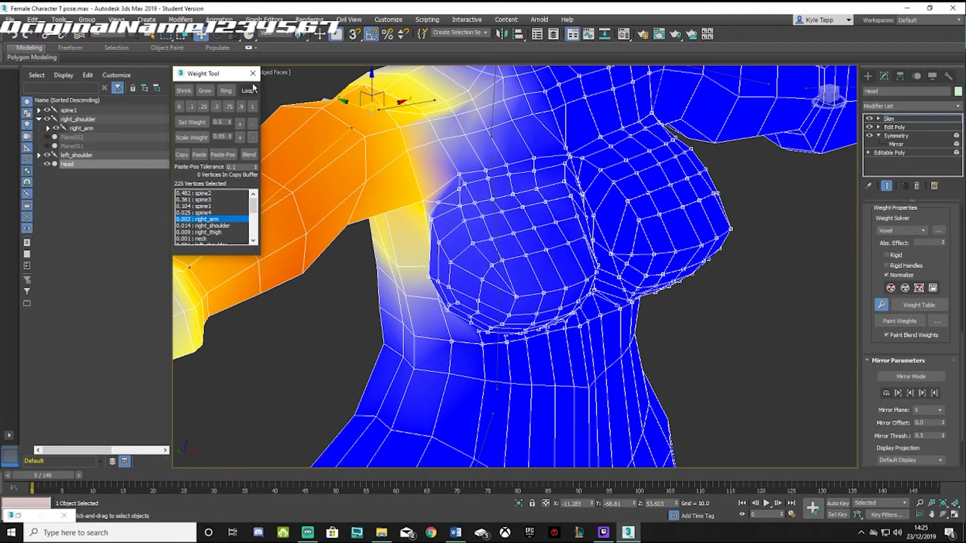
{"action": "left_click", "coordinate": [253, 73]}
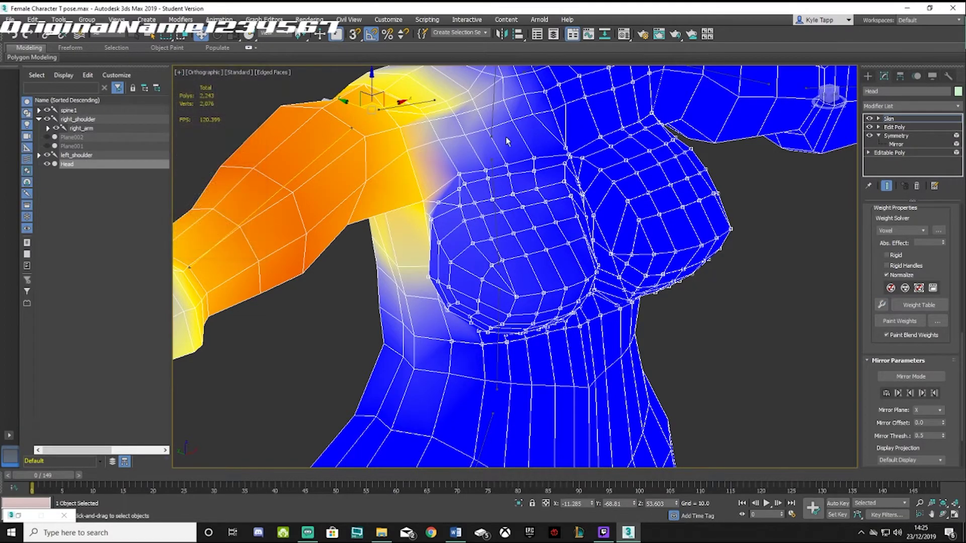
Step: In the front view, exit Edit Envelopes and set the Selection Filter to IK Chain Object
{"action": "left_click", "coordinate": [830, 95]}
{"action": "scroll", "coordinate": [939, 268], "scroll_direction": "up", "scroll_amount": 4}
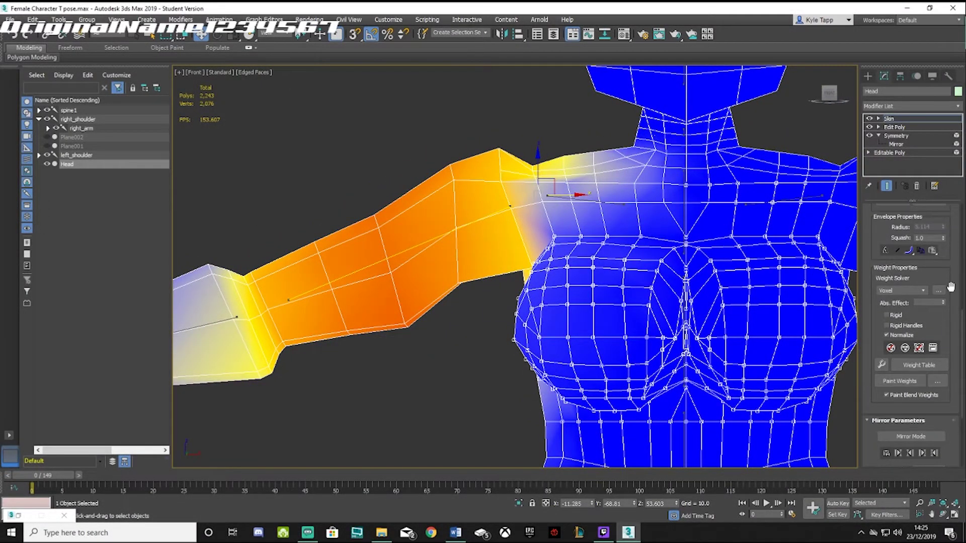
{"action": "scroll", "coordinate": [926, 262], "scroll_direction": "up", "scroll_amount": 15}
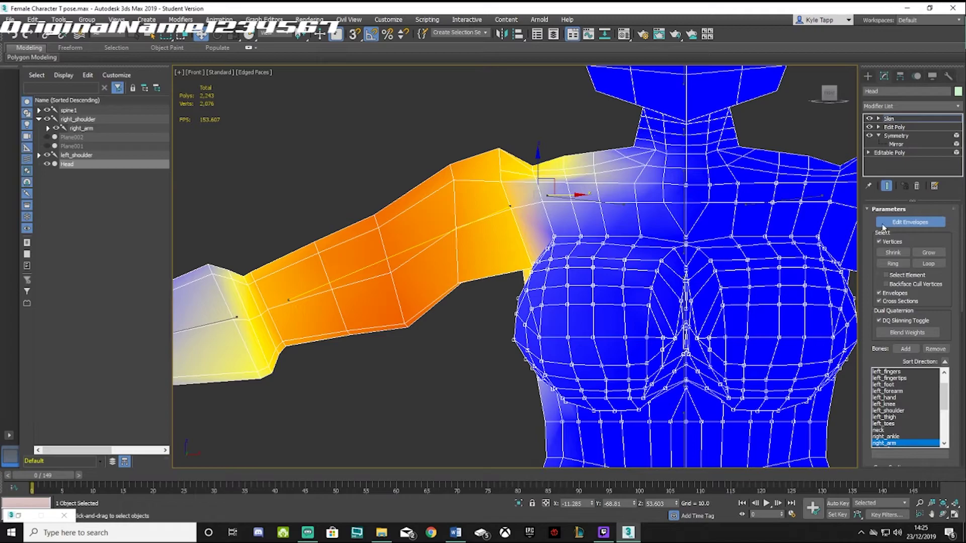
{"action": "left_click", "coordinate": [883, 225]}
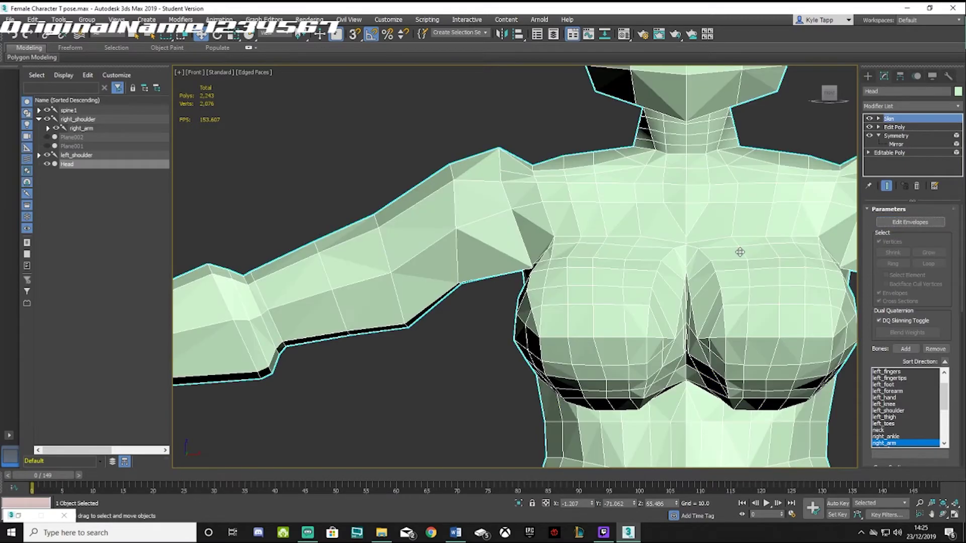
{"action": "left_click", "coordinate": [104, 33]}
{"action": "left_click", "coordinate": [104, 114]}
Step: Rotate the right_arm bone upward and back down to test the arm's skin deformation
{"action": "left_click", "coordinate": [429, 225]}
{"action": "scroll", "coordinate": [429, 225], "scroll_direction": "down", "scroll_amount": 3}
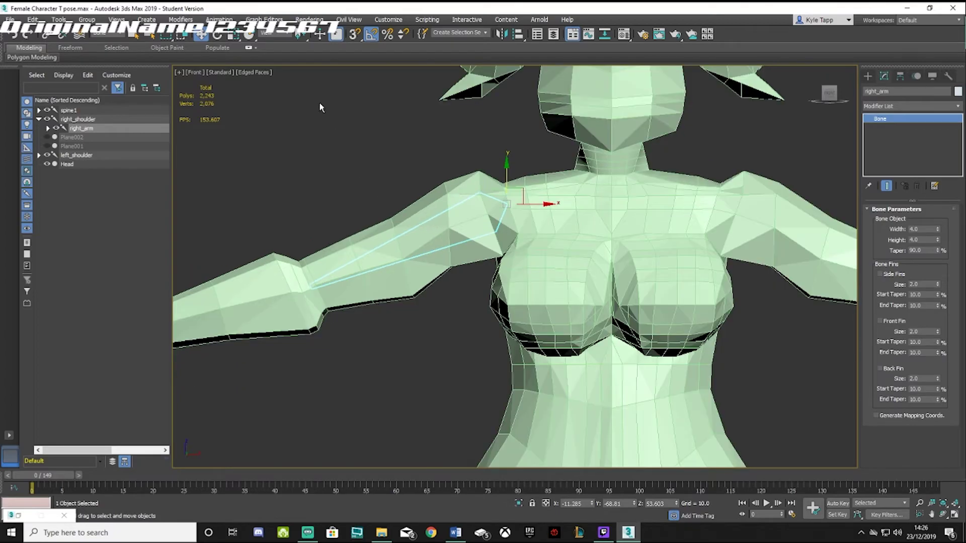
{"action": "key", "text": "e"}
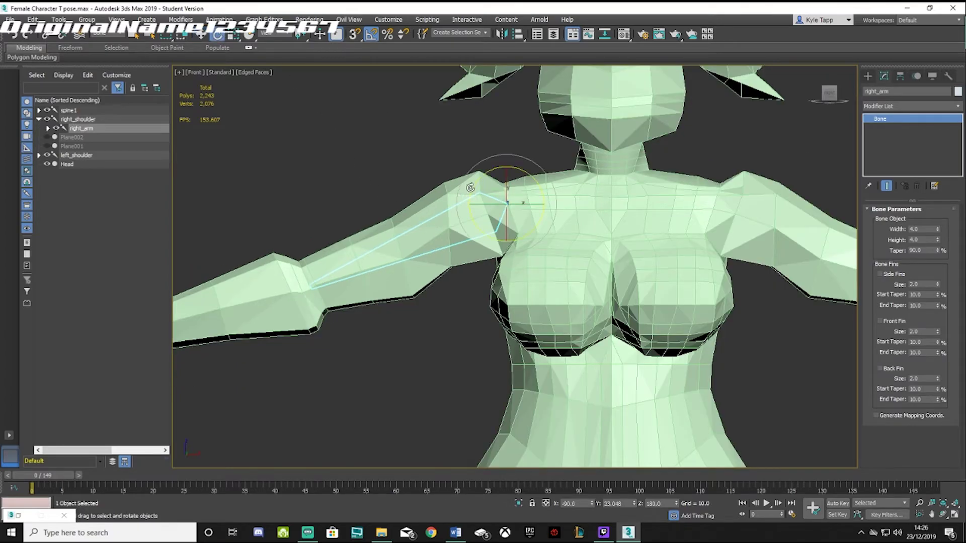
{"action": "left_click_drag", "start_coordinate": [471, 188], "coordinate": [496, 174]}
{"action": "middle_click_drag", "start_coordinate": [469, 265], "coordinate": [473, 223], "text": "alt"}
{"action": "left_click_drag", "start_coordinate": [473, 224], "coordinate": [470, 265]}
Step: Undo the arm rotations to restore the horizontal pose, then reframe the view to the character's side
{"action": "scroll", "coordinate": [470, 264], "scroll_direction": "down", "scroll_amount": 6}
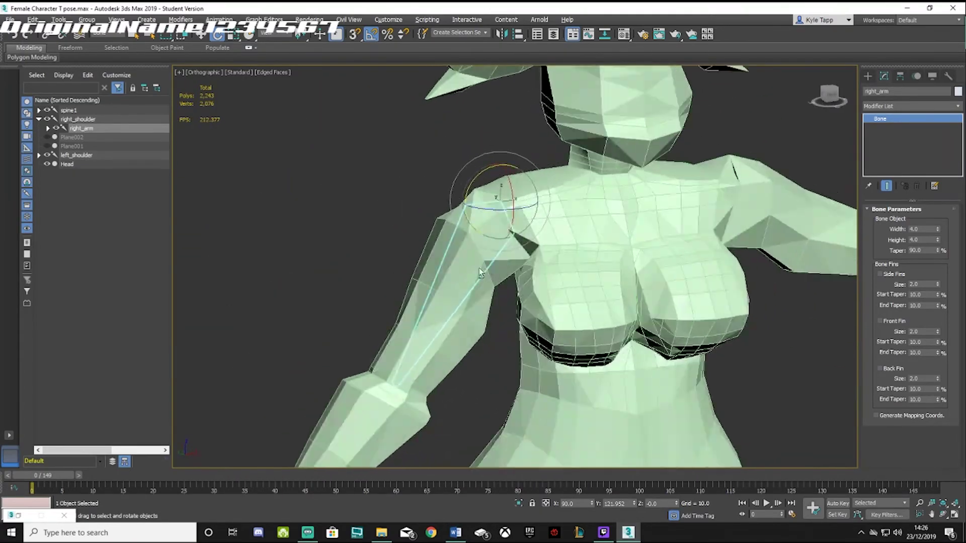
{"action": "middle_click_drag", "start_coordinate": [443, 243], "coordinate": [425, 146]}
{"action": "key", "text": "ctrl+z"}
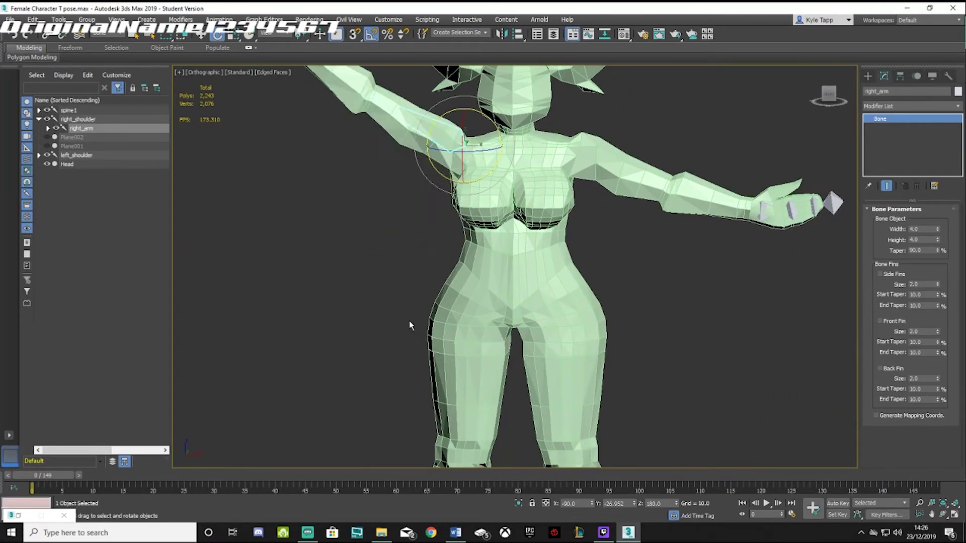
{"action": "key", "text": "ctrl+z"}
{"action": "scroll", "coordinate": [428, 257], "scroll_direction": "down", "scroll_amount": 2}
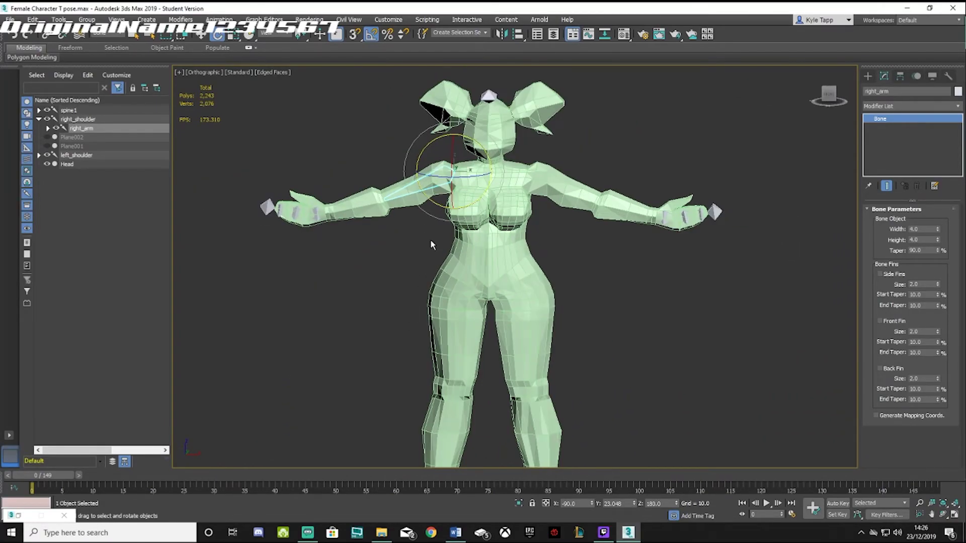
{"action": "middle_click_drag", "start_coordinate": [431, 239], "coordinate": [427, 204]}
{"action": "middle_click_drag", "start_coordinate": [433, 256], "coordinate": [436, 240], "text": "alt"}
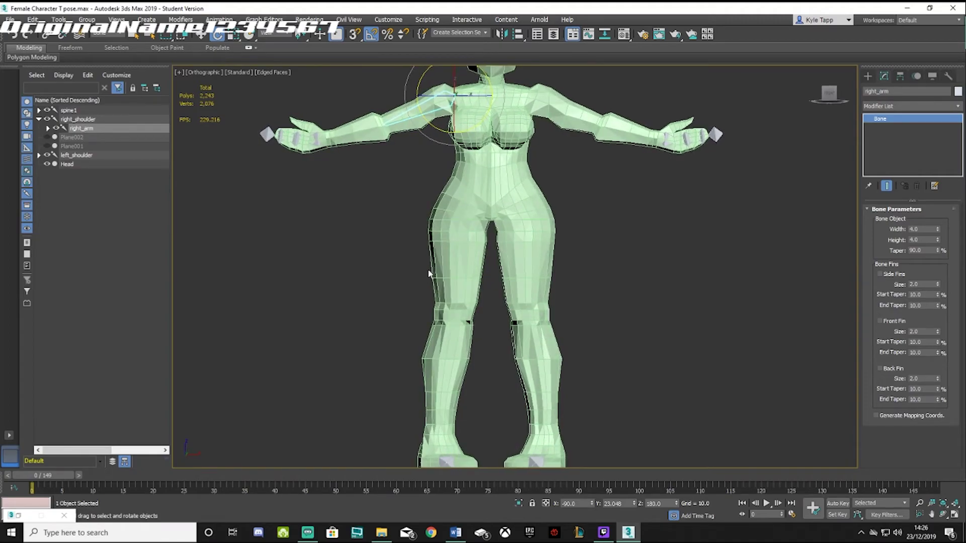
{"action": "middle_click_drag", "start_coordinate": [431, 275], "coordinate": [411, 272], "text": "alt"}
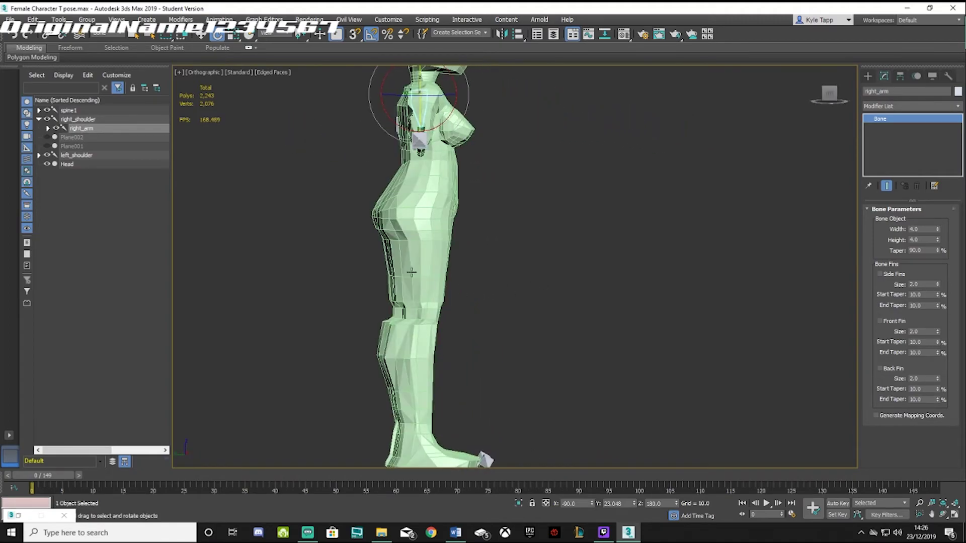
Step: Switch the viewport to wireframe and select the left_ankle bone
{"action": "left_click", "coordinate": [261, 72]}
{"action": "left_click", "coordinate": [298, 174]}
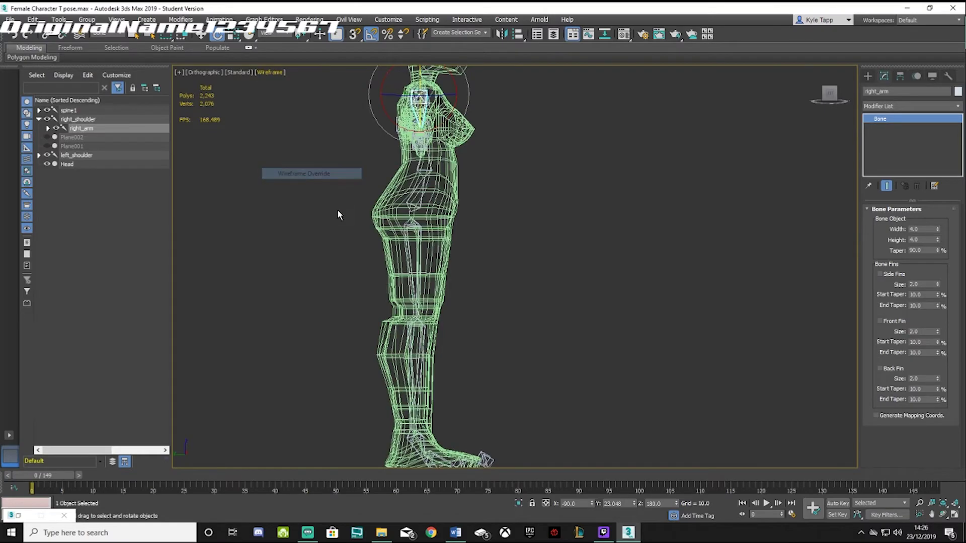
{"action": "middle_click_drag", "start_coordinate": [291, 259], "coordinate": [256, 168]}
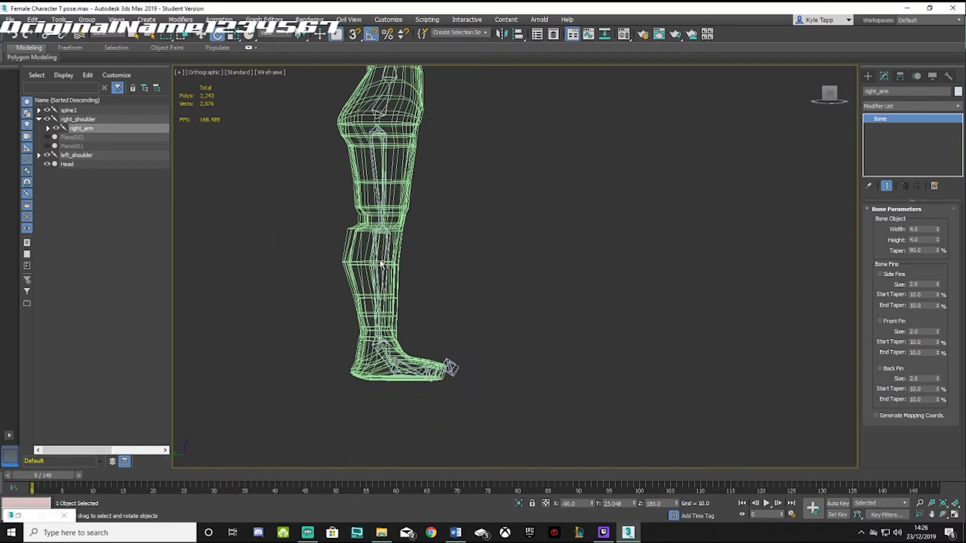
{"action": "left_click", "coordinate": [383, 356]}
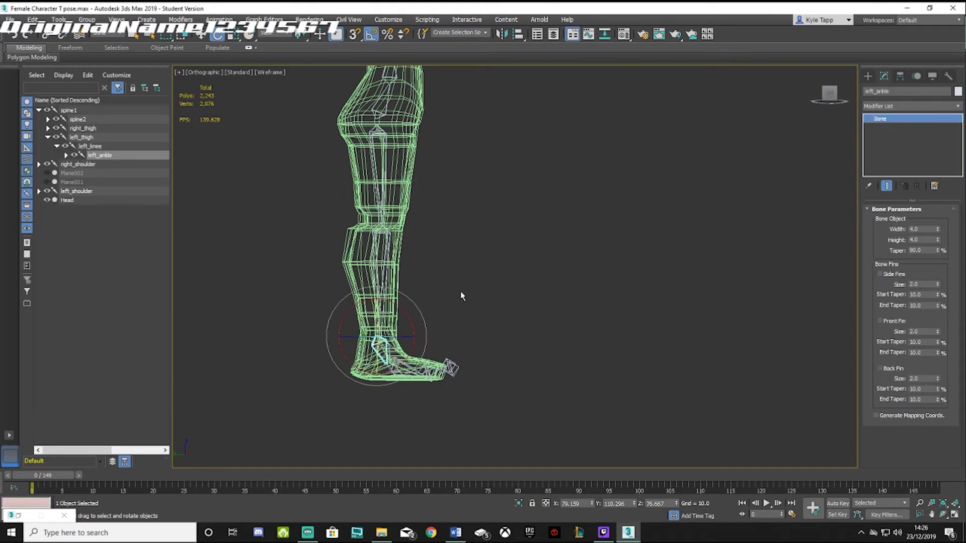
{"action": "mouse_move", "coordinate": [461, 291]}
{"action": "middle_mouse_down", "text": "alt"}
{"action": "mouse_move", "coordinate": [532, 288]}
{"action": "mouse_move", "coordinate": [514, 304]}
{"action": "mouse_move", "coordinate": [468, 305]}
{"action": "middle_mouse_up", "text": "alt"}
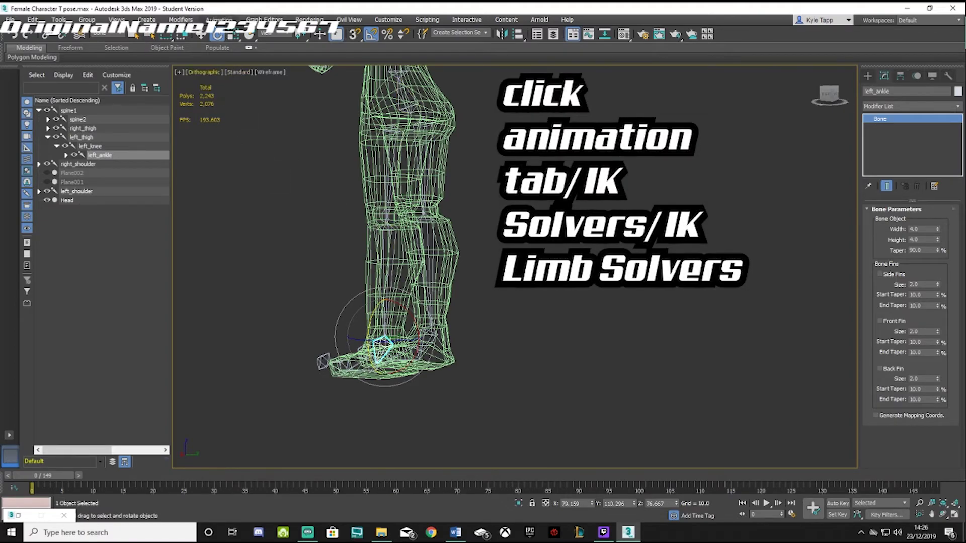
Step: Apply the IK Limb Solver from left_ankle up to the left thigh bone, creating IK Chain001
{"action": "left_click", "coordinate": [219, 19]}
{"action": "mouse_move", "coordinate": [237, 61]}
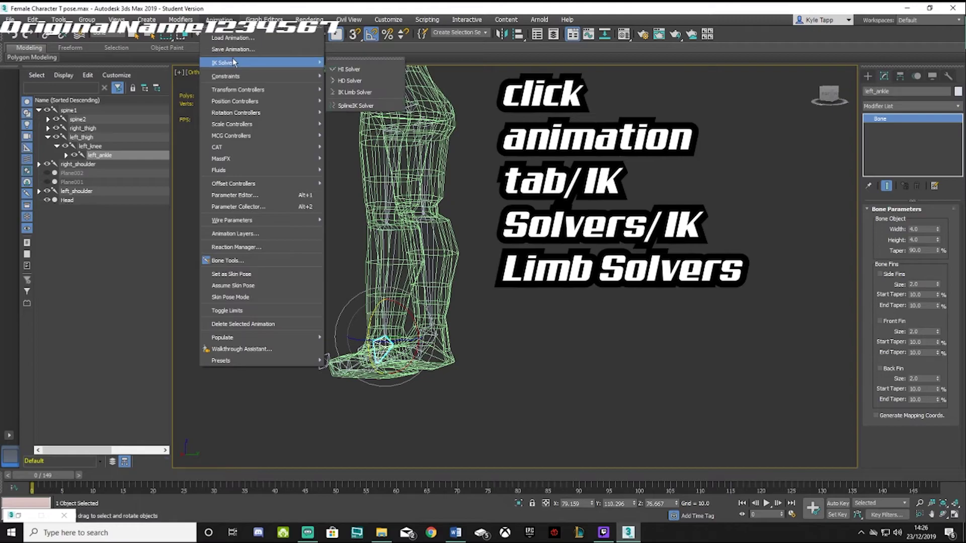
{"action": "left_click", "coordinate": [356, 94]}
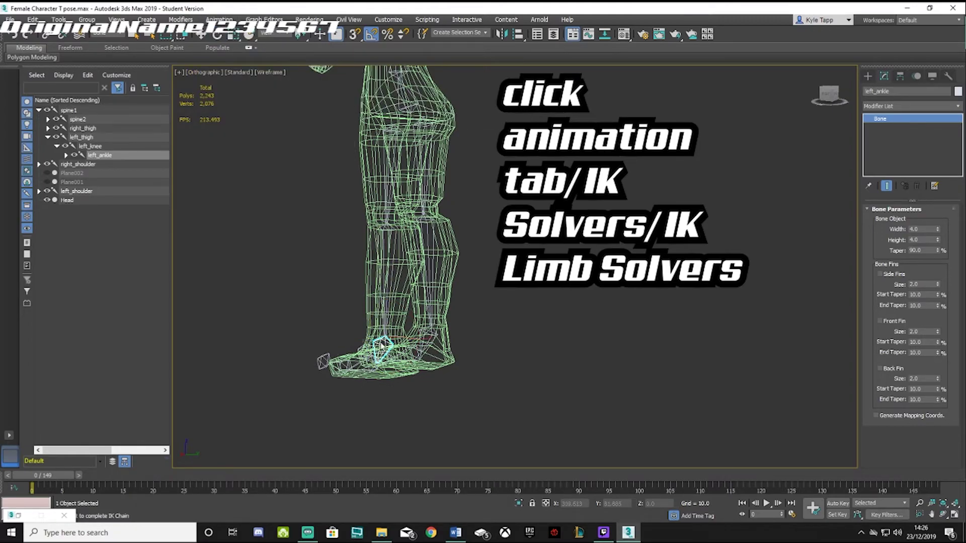
{"action": "scroll", "coordinate": [427, 217], "scroll_direction": "up", "scroll_amount": 3}
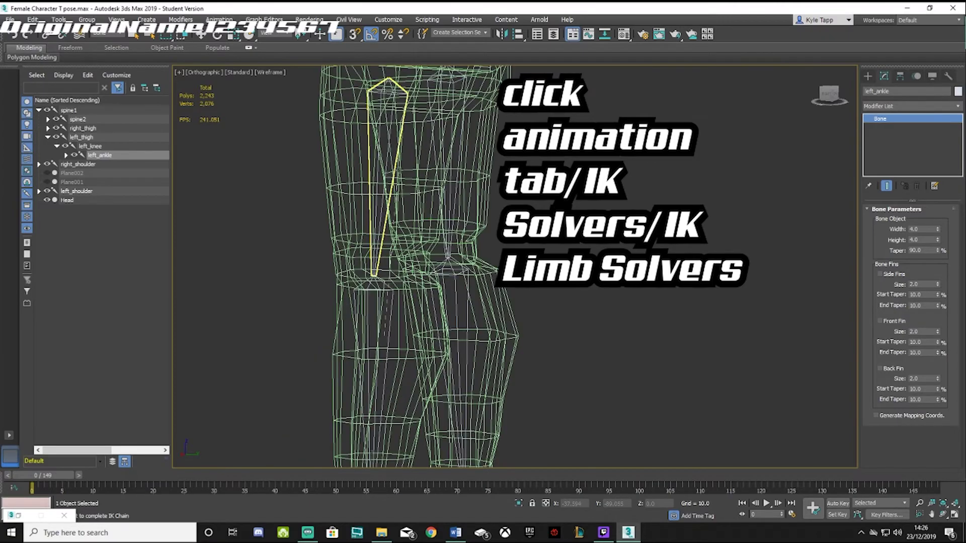
{"action": "left_click", "coordinate": [384, 151]}
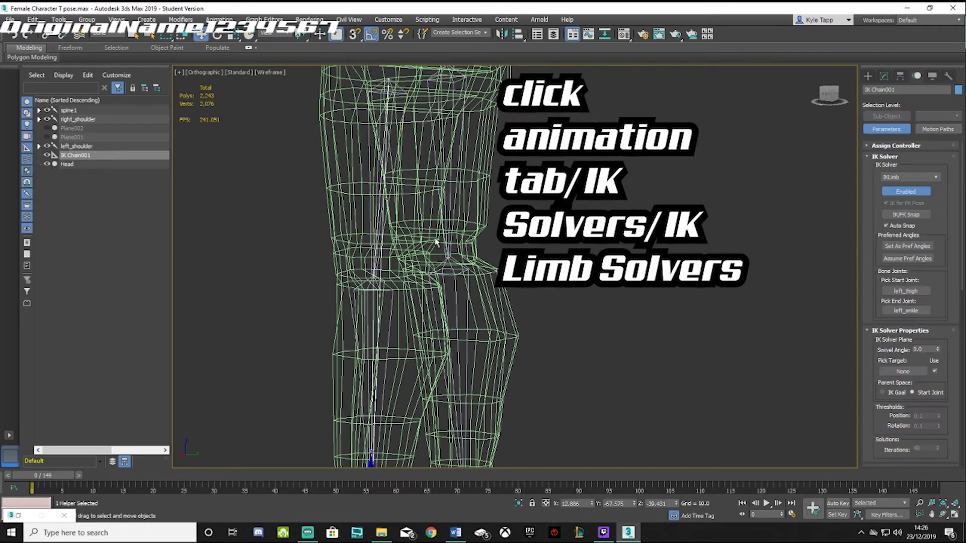
{"action": "scroll", "coordinate": [257, 281], "scroll_direction": "down", "scroll_amount": 2}
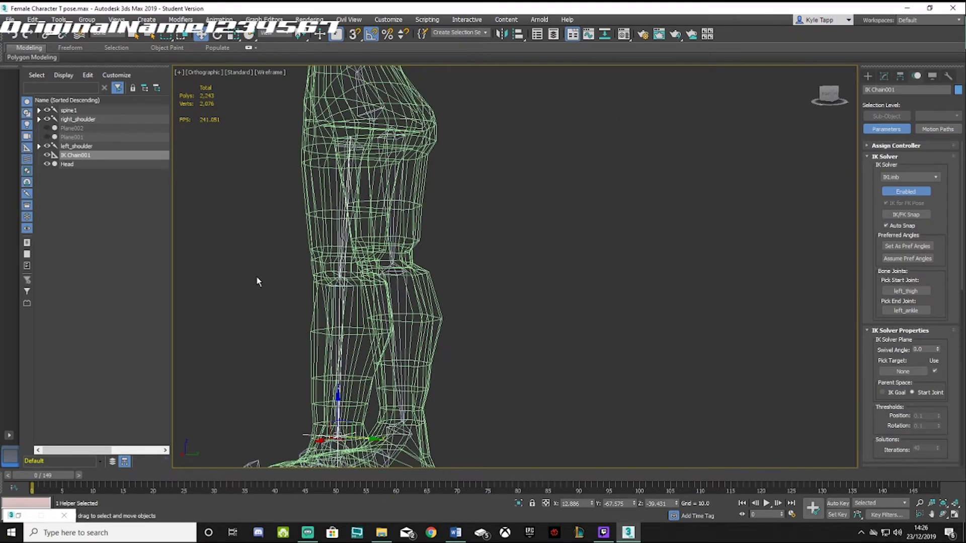
Step: Show the viewport as Default Shading with Edged Faces and select the right_ankle bone
{"action": "left_click", "coordinate": [272, 71]}
{"action": "left_click", "coordinate": [297, 84]}
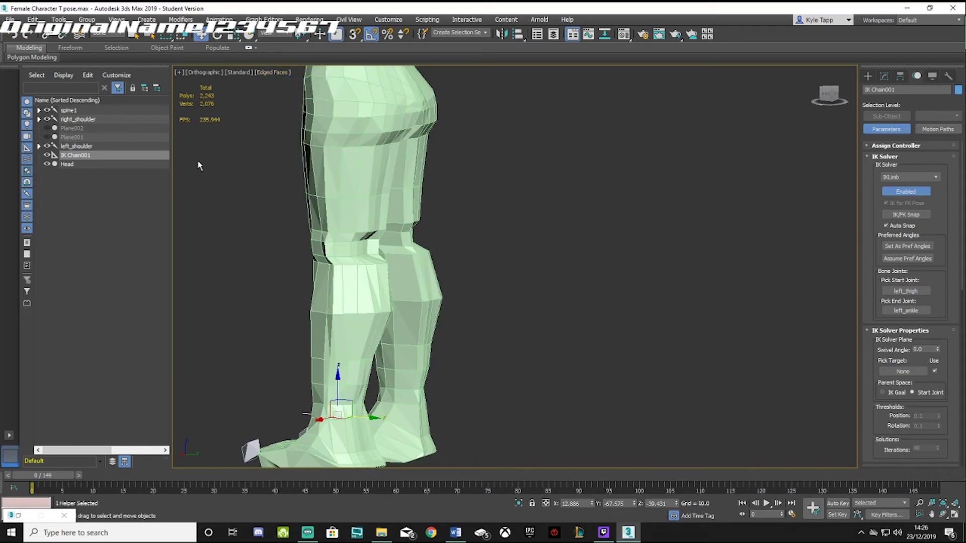
{"action": "left_click", "coordinate": [66, 164]}
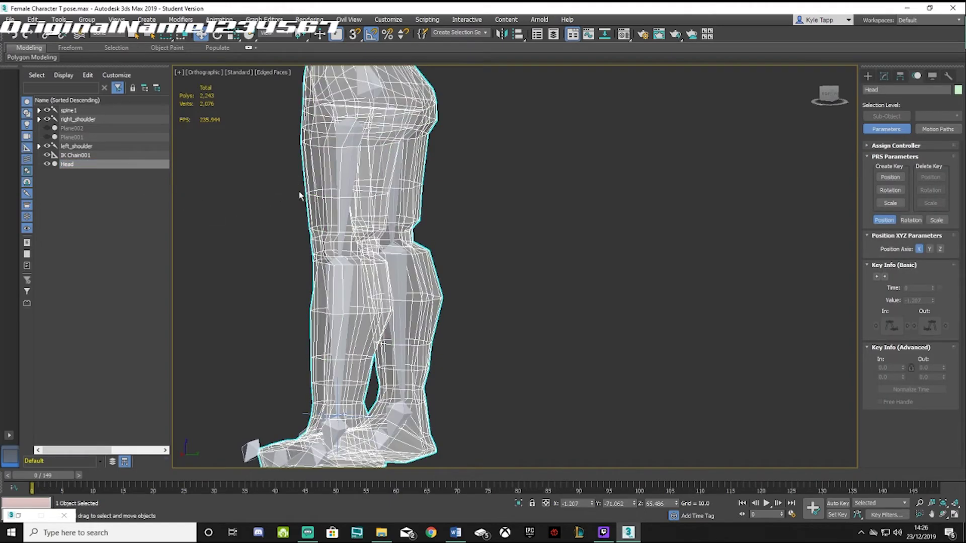
{"action": "middle_click_drag", "start_coordinate": [318, 240], "coordinate": [371, 316], "text": "alt"}
{"action": "left_click", "coordinate": [370, 316]}
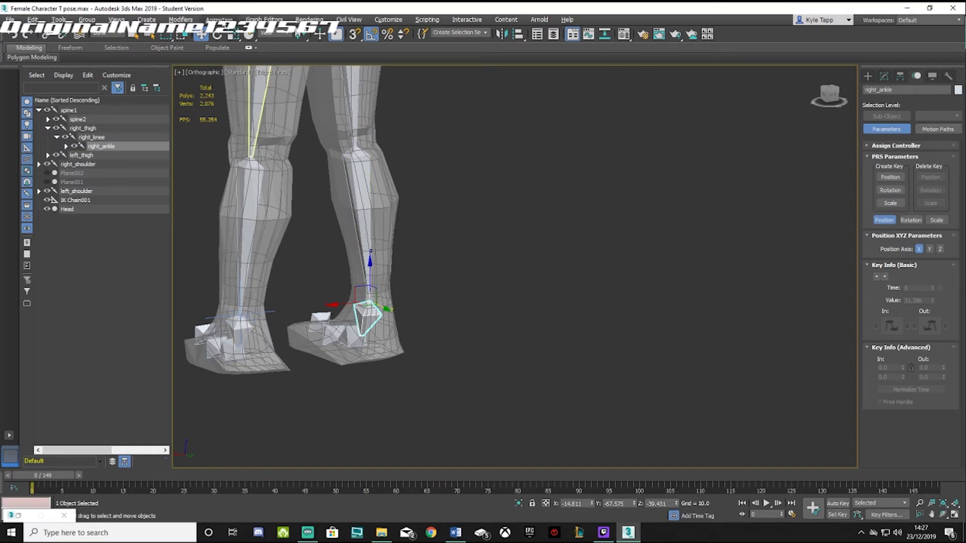
Step: Apply the IK Limb Solver from right_ankle to the right thigh bone, creating IK Chain002
{"action": "left_click", "coordinate": [219, 20]}
{"action": "mouse_move", "coordinate": [240, 64]}
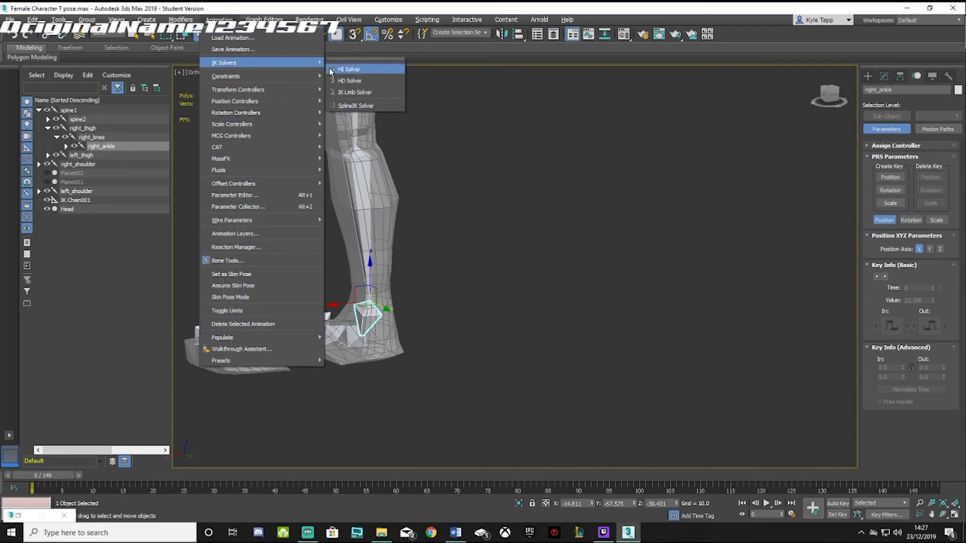
{"action": "left_click", "coordinate": [344, 92]}
{"action": "left_click", "coordinate": [370, 303]}
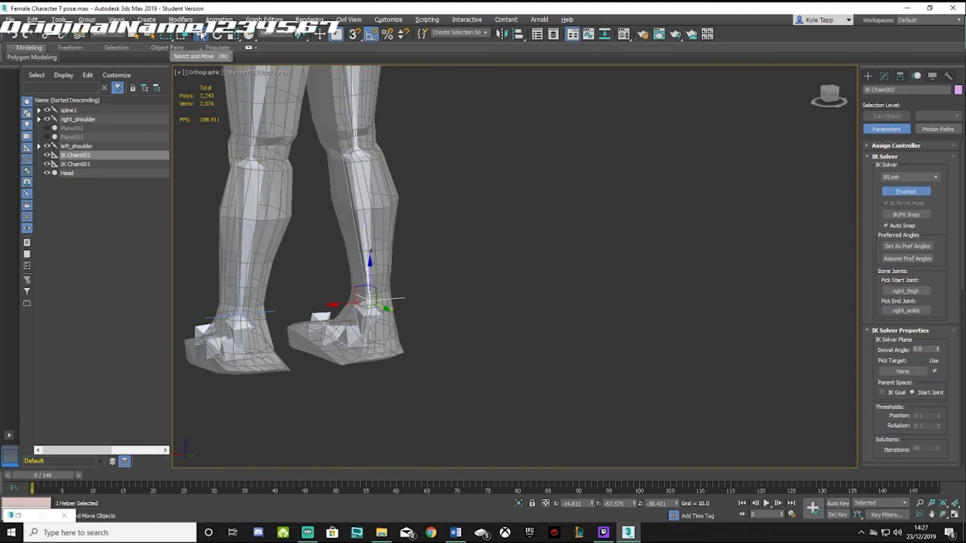
Step: Pull IK Chain002's goal up to lift the right foot, then restore that selection
{"action": "middle_click_drag", "start_coordinate": [278, 235], "coordinate": [302, 274], "text": "alt"}
{"action": "left_click_drag", "start_coordinate": [358, 289], "coordinate": [409, 243]}
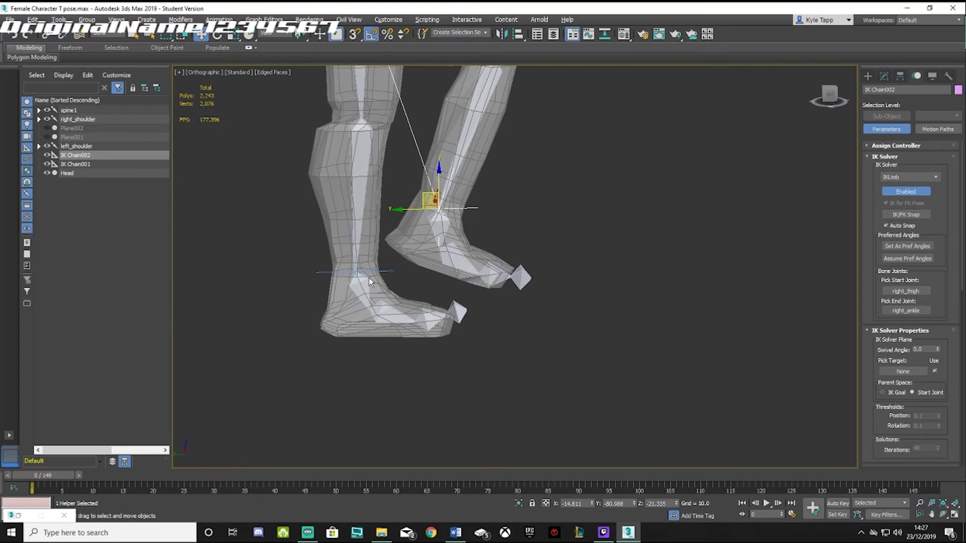
{"action": "left_click", "coordinate": [354, 269]}
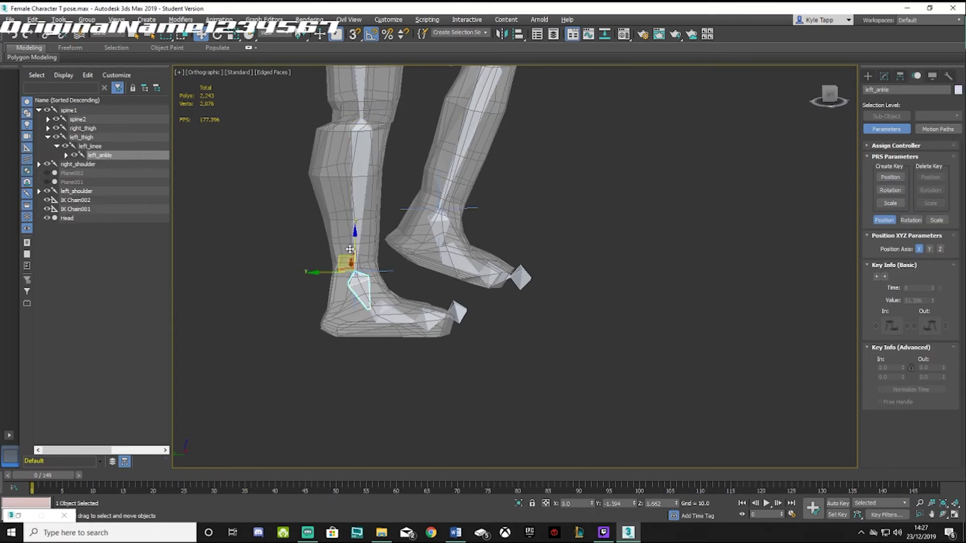
{"action": "key", "text": "ctrl+z"}
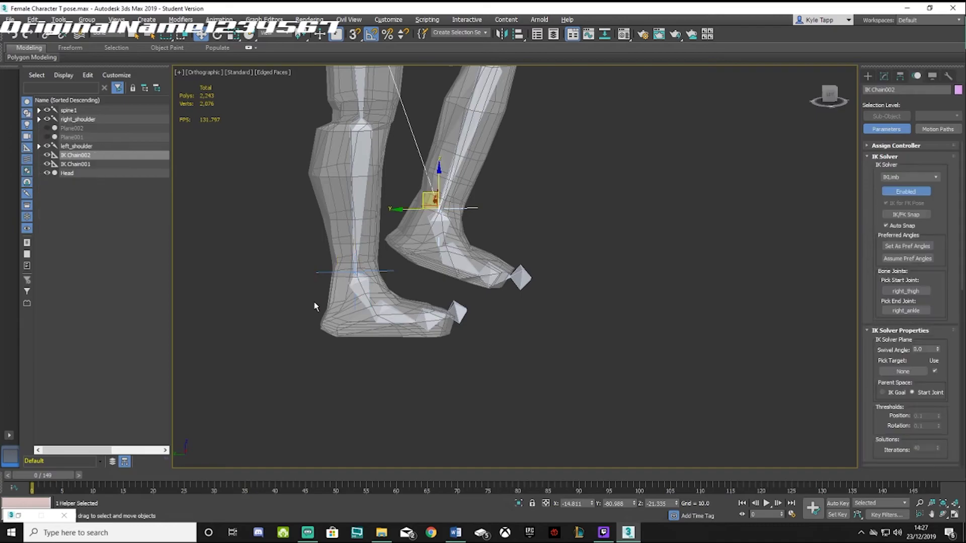
{"action": "middle_click_drag", "start_coordinate": [382, 257], "coordinate": [161, 72], "text": "alt"}
Step: Change the selection filter, select IK Chain001, and move its goal to raise the left foot
{"action": "left_click", "coordinate": [117, 35]}
{"action": "left_click", "coordinate": [108, 43]}
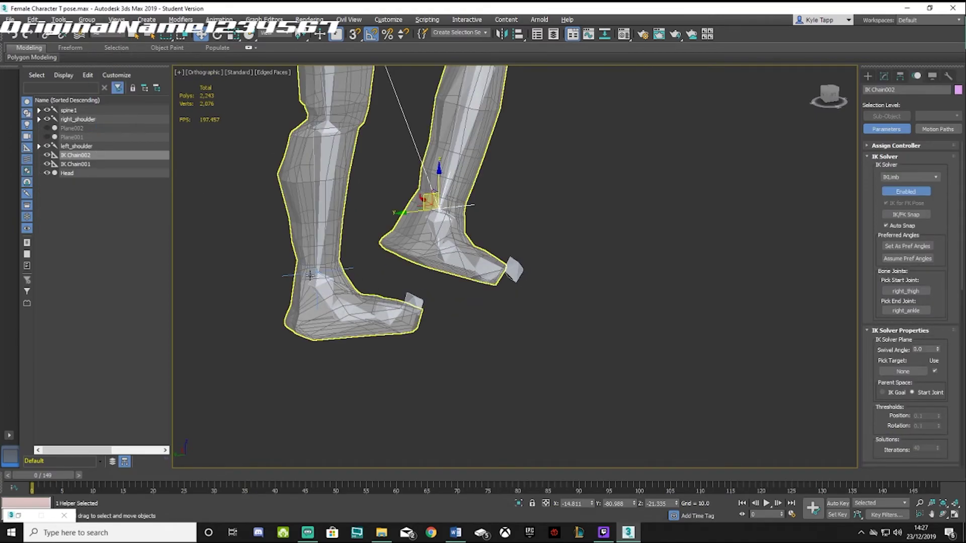
{"action": "left_click", "coordinate": [285, 274]}
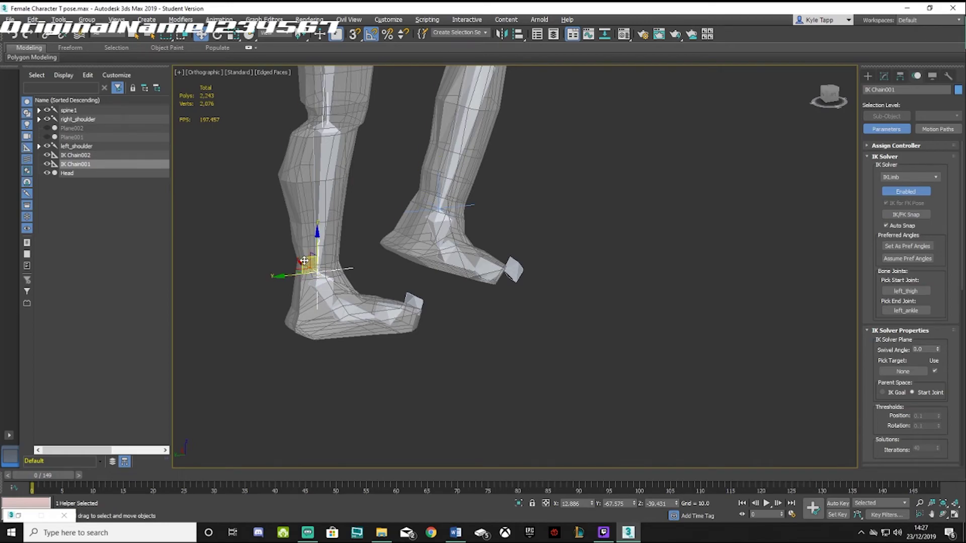
{"action": "left_click_drag", "start_coordinate": [303, 261], "coordinate": [313, 155]}
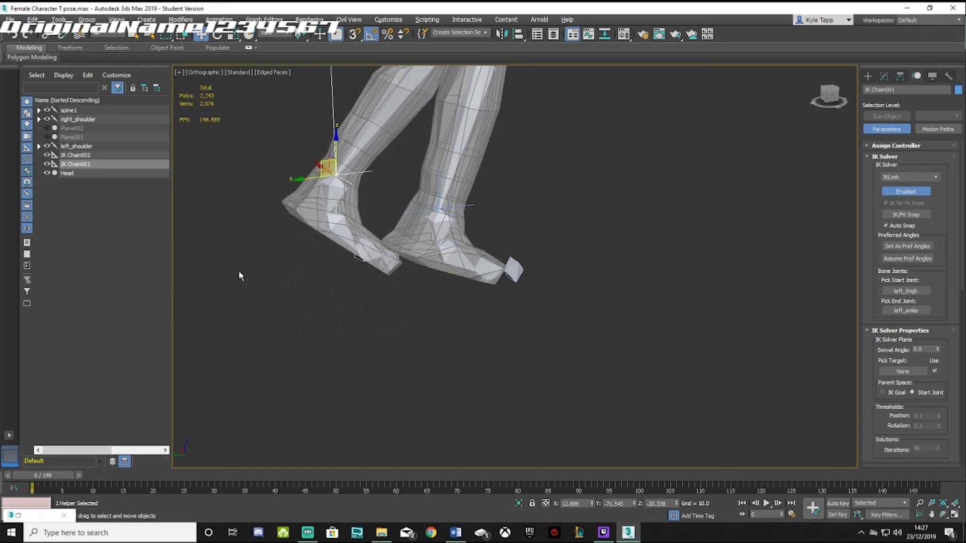
{"action": "middle_click_drag", "start_coordinate": [238, 272], "coordinate": [304, 228], "text": "alt"}
{"action": "scroll", "coordinate": [362, 254], "scroll_direction": "down", "scroll_amount": 5}
{"action": "scroll", "coordinate": [304, 228], "scroll_direction": "up", "scroll_amount": 5}
{"action": "left_click_drag", "start_coordinate": [385, 257], "coordinate": [348, 251]}
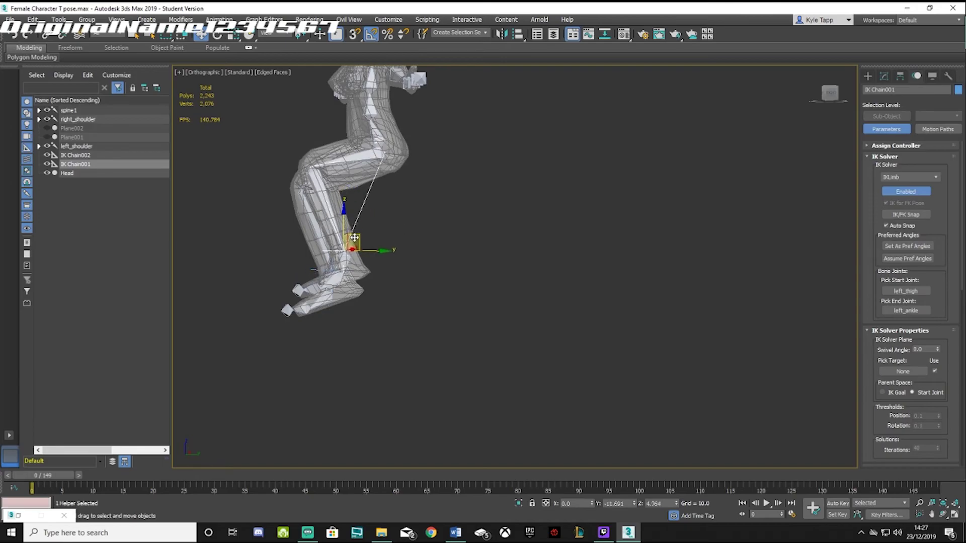
Step: Undo the left leg bend and the stray Head selection
{"action": "left_click", "coordinate": [76, 174]}
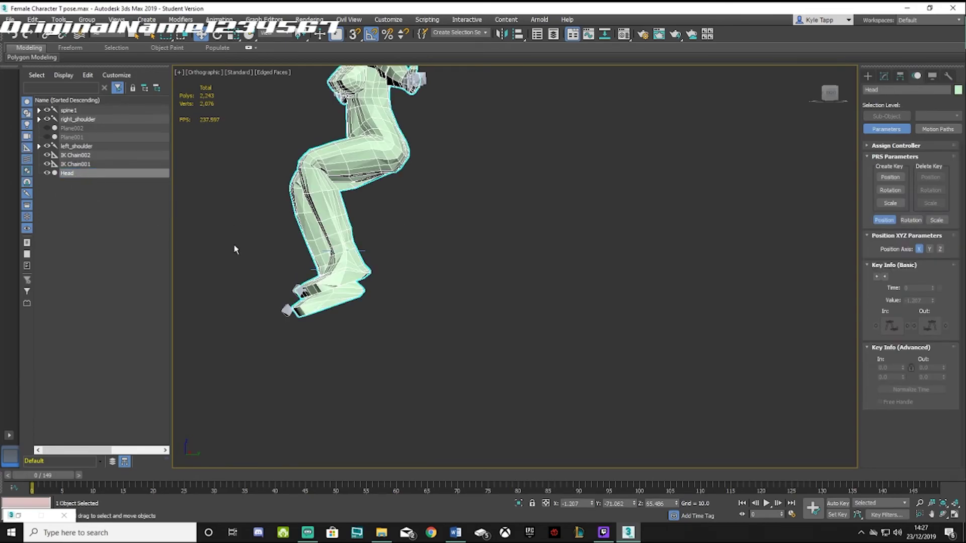
{"action": "key", "text": "ctrl+z"}
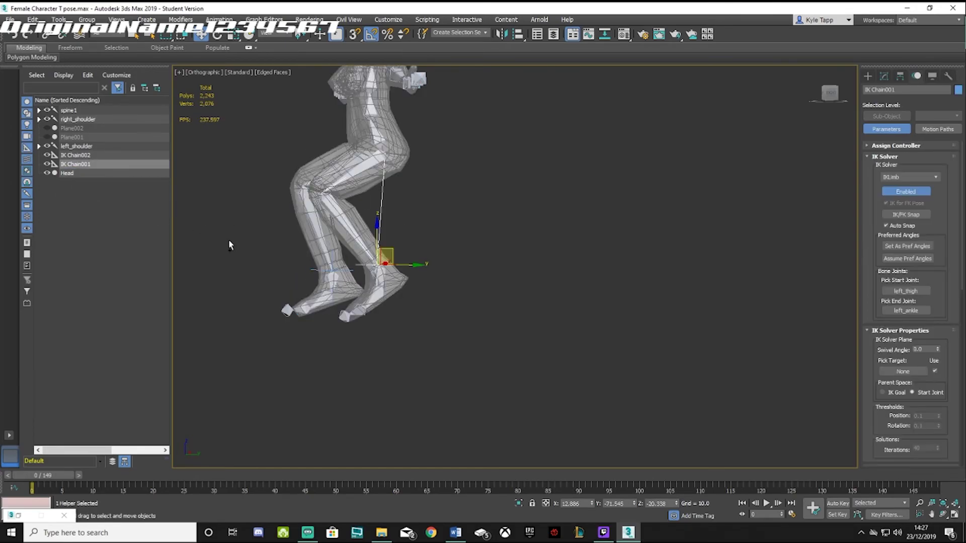
{"action": "key", "text": "ctrl+z"}
{"action": "key", "text": "ctrl+z"}
{"action": "key", "text": "ctrl+z"}
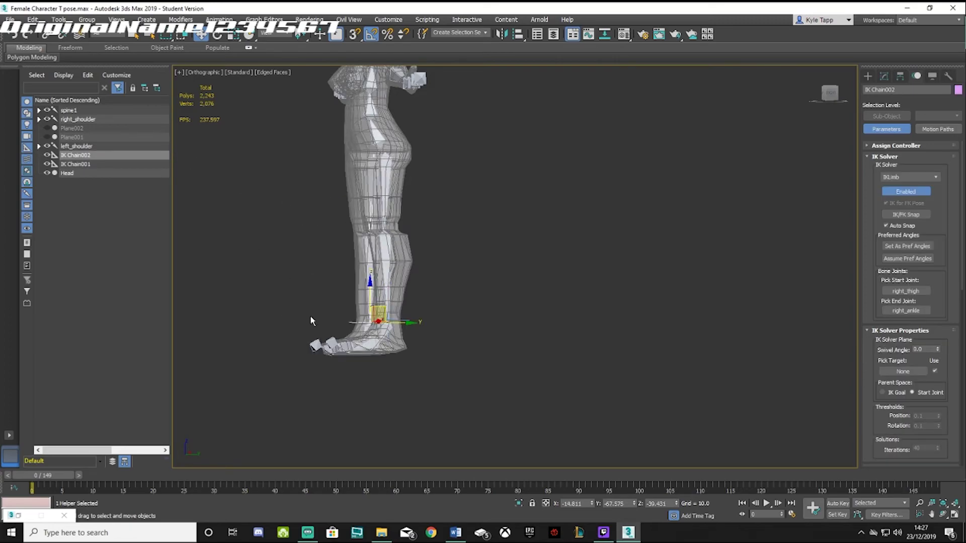
{"action": "key", "text": "ctrl+z"}
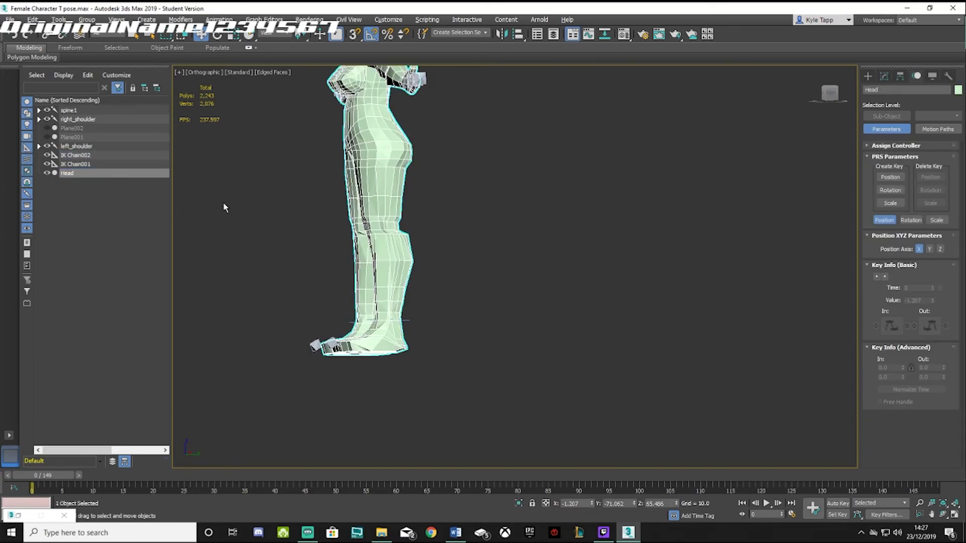
{"action": "scroll", "coordinate": [416, 318], "scroll_direction": "up", "scroll_amount": 4}
{"action": "middle_click_drag", "start_coordinate": [436, 316], "coordinate": [352, 346], "text": "alt"}
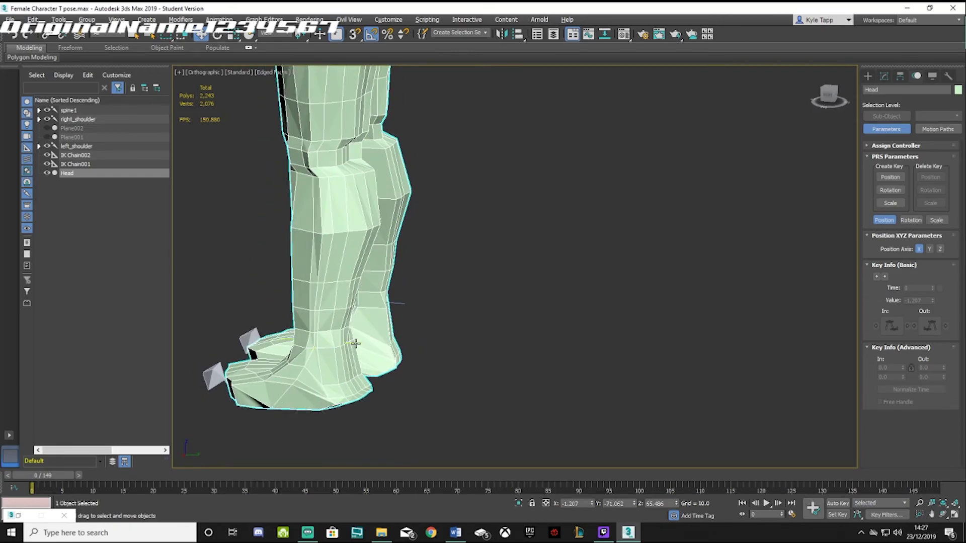
Step: Reselect IK Chain001 and drag its goal to bend the left knee
{"action": "left_click", "coordinate": [356, 343]}
{"action": "key", "text": "ctrl+z"}
{"action": "left_click_drag", "start_coordinate": [335, 330], "coordinate": [338, 301]}
{"action": "left_click", "coordinate": [327, 331]}
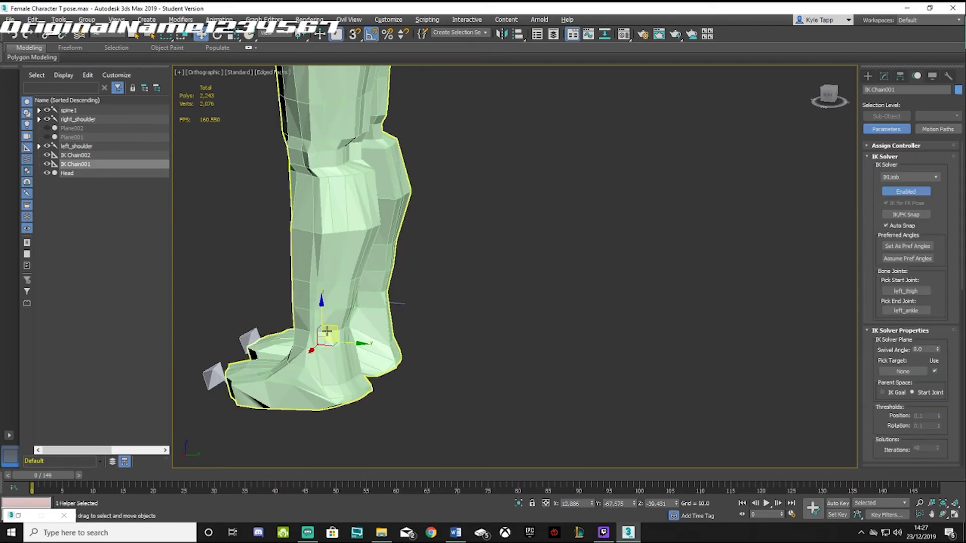
{"action": "left_click", "coordinate": [330, 330]}
{"action": "left_click", "coordinate": [336, 334]}
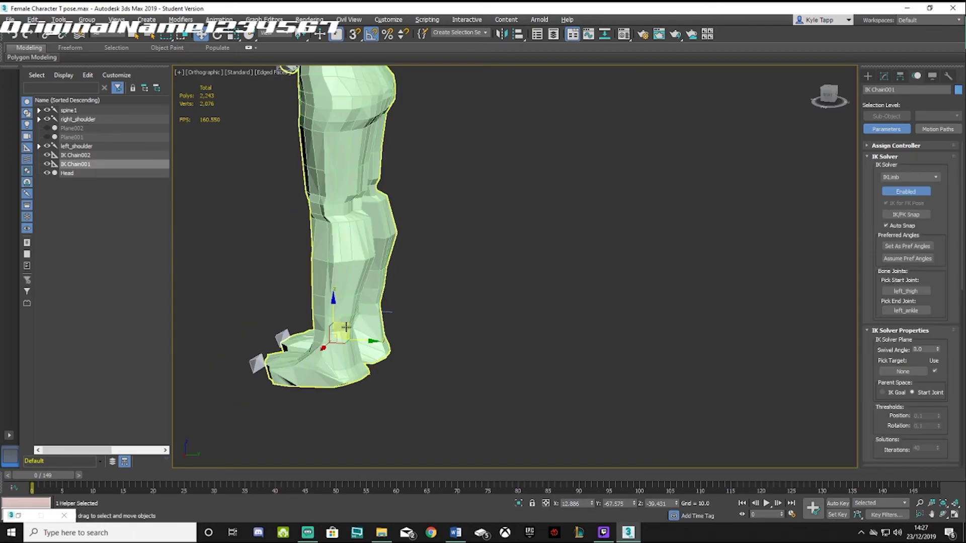
{"action": "left_click_drag", "start_coordinate": [337, 334], "coordinate": [282, 299]}
Step: From a front view, set the Selection Filter to Bone and select the head bone
{"action": "scroll", "coordinate": [309, 225], "scroll_direction": "down", "scroll_amount": 5}
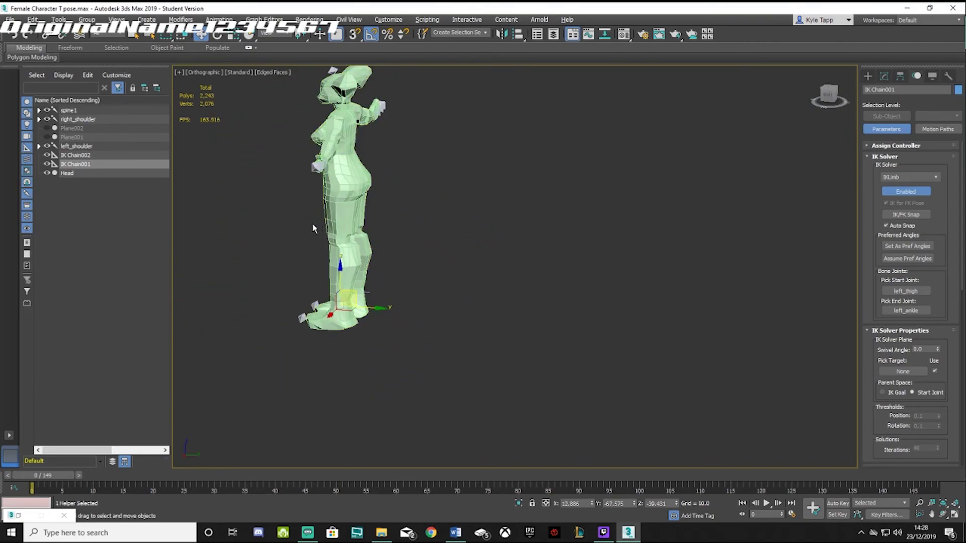
{"action": "middle_click_drag", "start_coordinate": [305, 224], "coordinate": [386, 214], "text": "alt"}
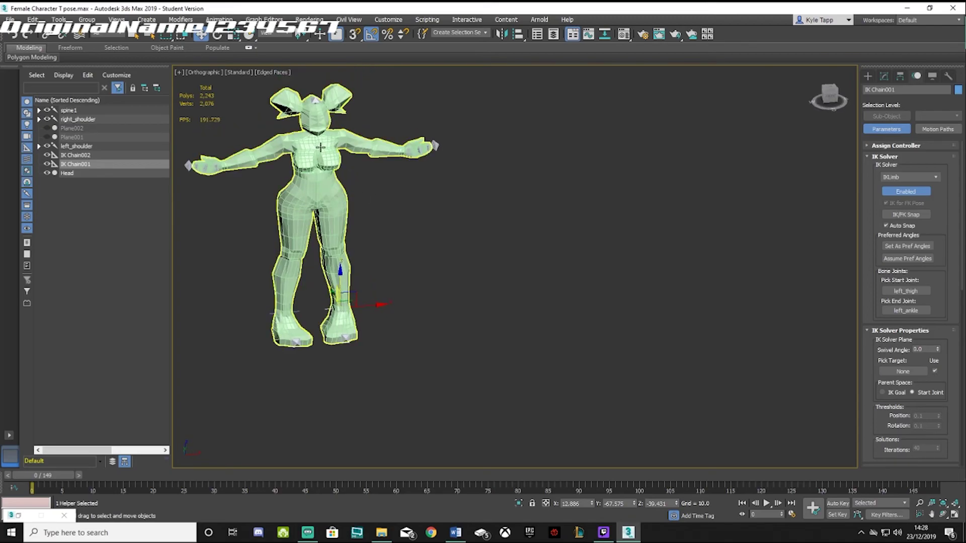
{"action": "left_click", "coordinate": [113, 34]}
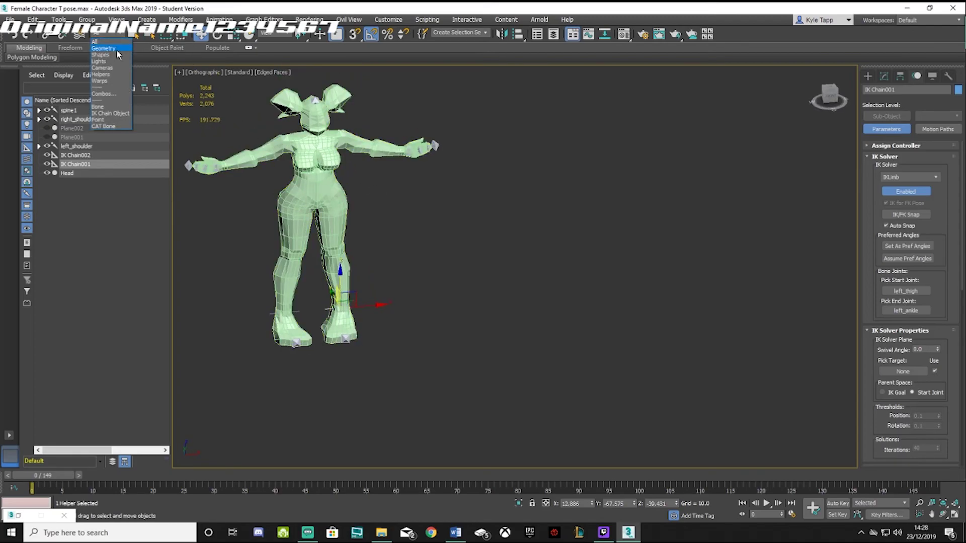
{"action": "left_click", "coordinate": [109, 106]}
{"action": "scroll", "coordinate": [302, 98], "scroll_direction": "up", "scroll_amount": 2}
{"action": "left_click", "coordinate": [292, 85]}
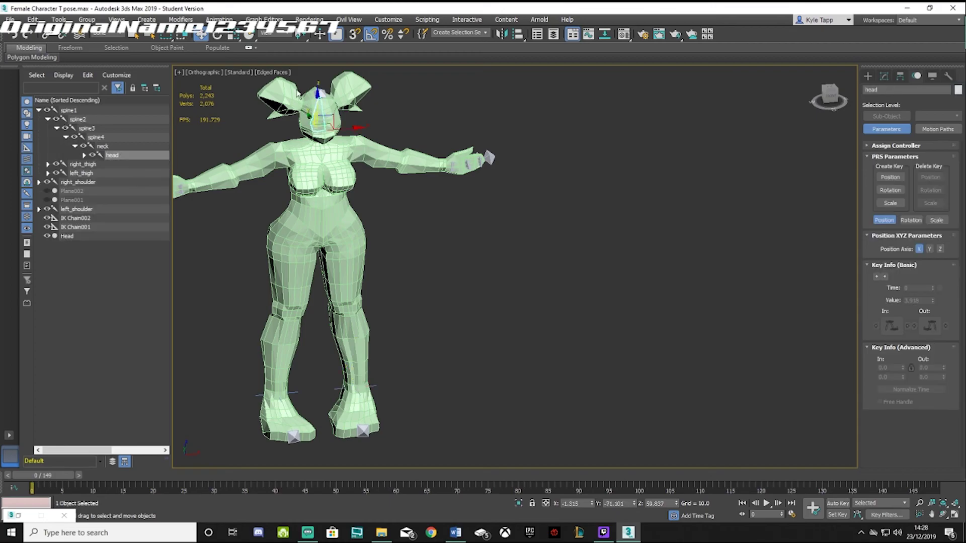
Step: Rotate the head bone sideways, undo it, and centre the character in view
{"action": "left_click", "coordinate": [218, 34]}
{"action": "left_click_drag", "start_coordinate": [314, 135], "coordinate": [364, 172]}
{"action": "scroll", "coordinate": [342, 156], "scroll_direction": "up", "scroll_amount": 2}
{"action": "scroll", "coordinate": [363, 172], "scroll_direction": "down", "scroll_amount": 2}
{"action": "key", "text": "ctrl+z"}
{"action": "middle_click_drag", "start_coordinate": [424, 202], "coordinate": [578, 208]}
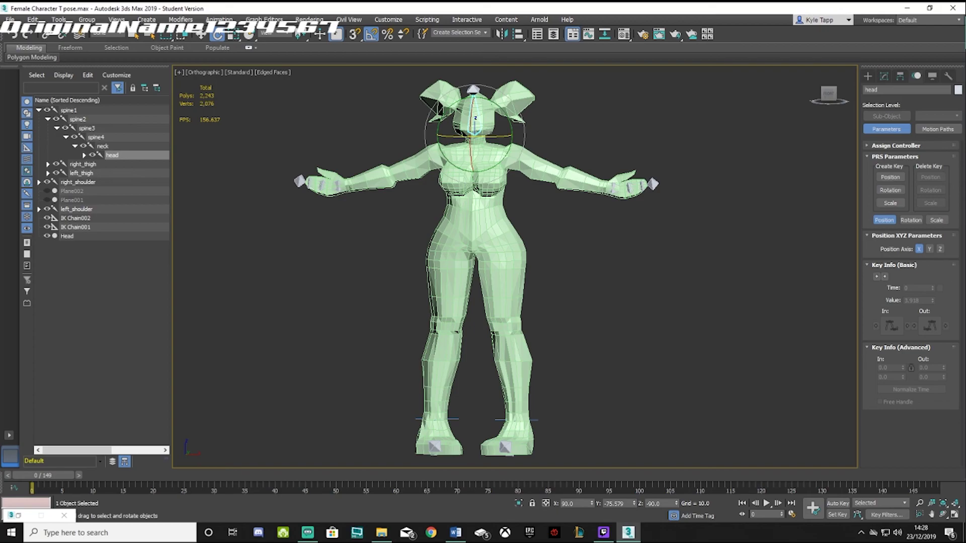